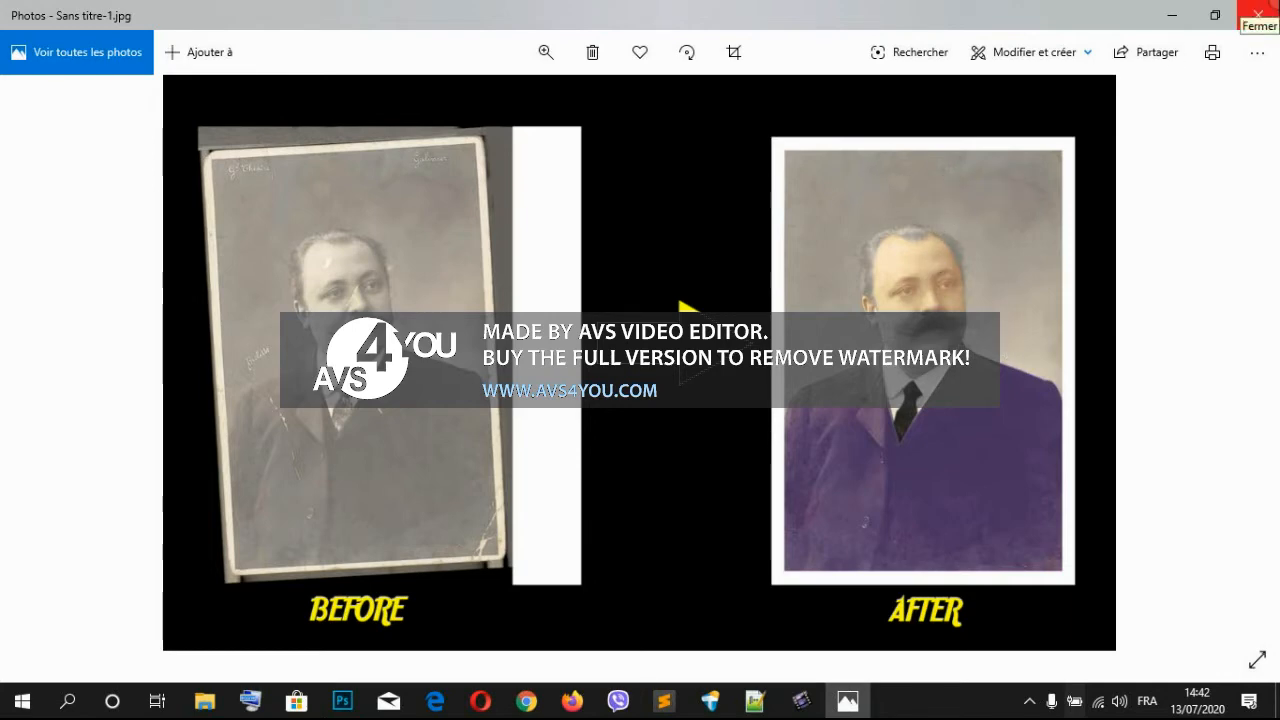
Step: Close the before/after comparison picture and switch to Photoshop, where photo1.jpg is open
click(1258, 15)
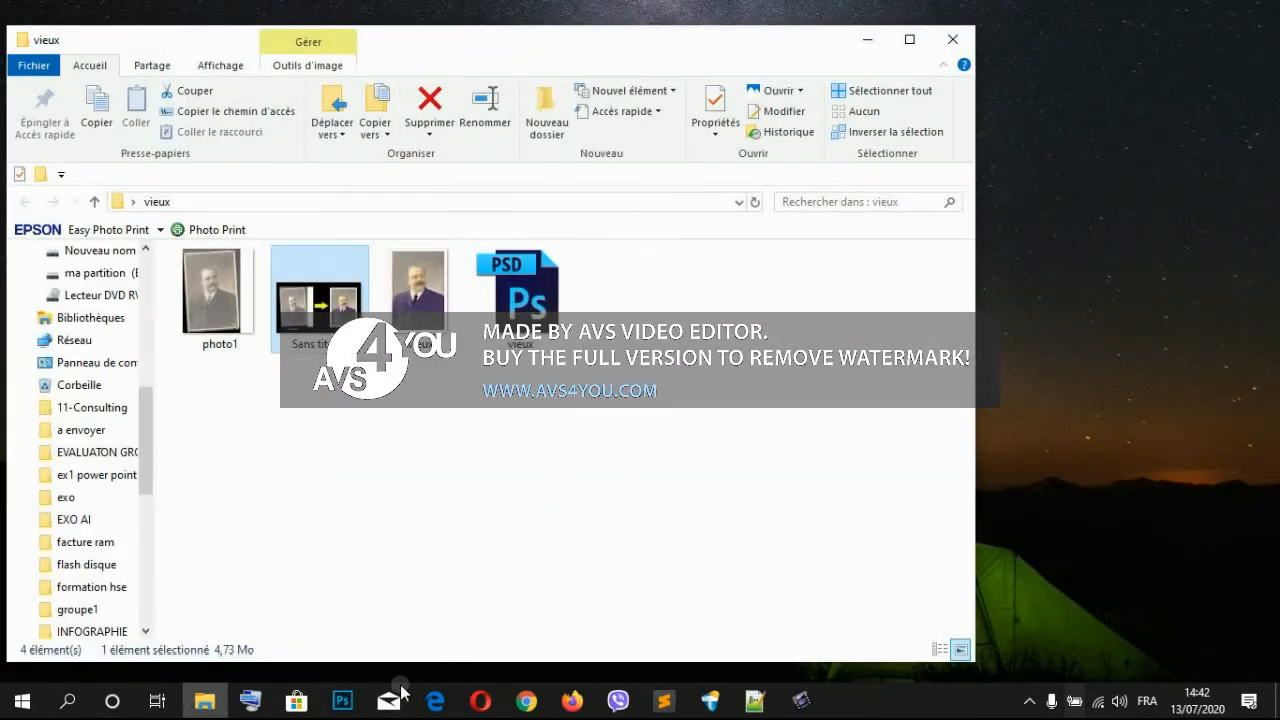
click(342, 700)
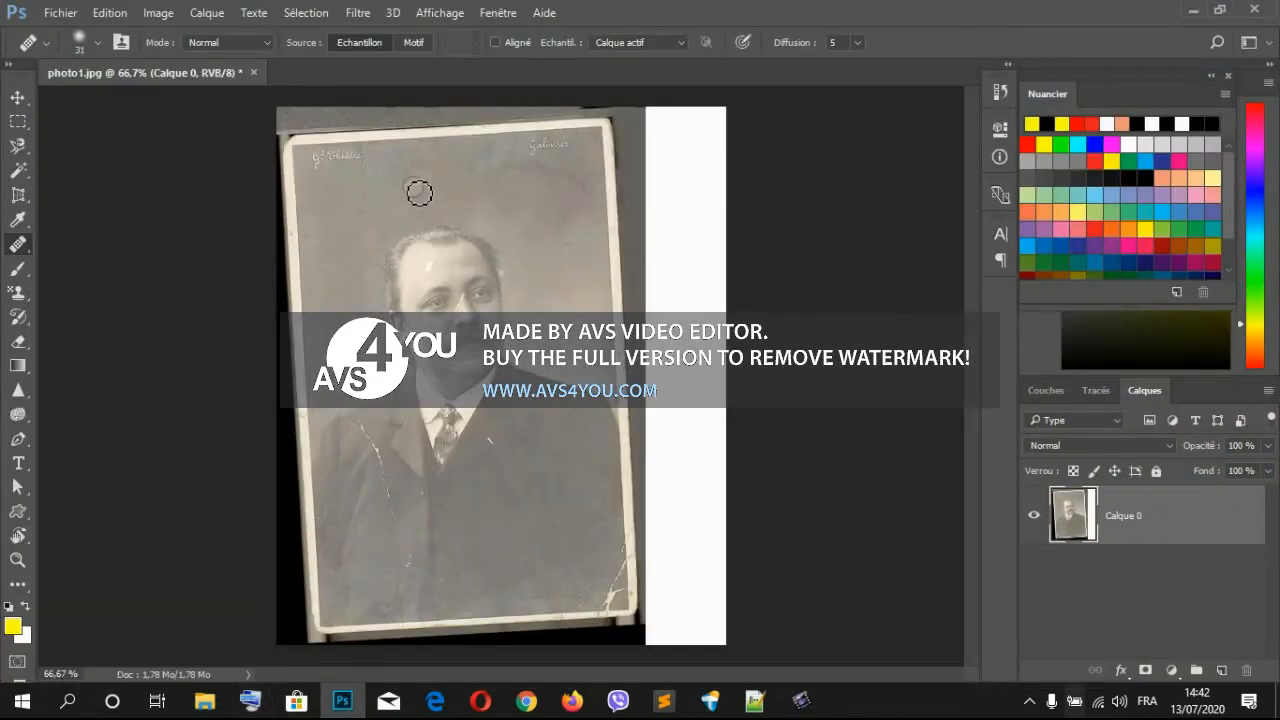
click(62, 13)
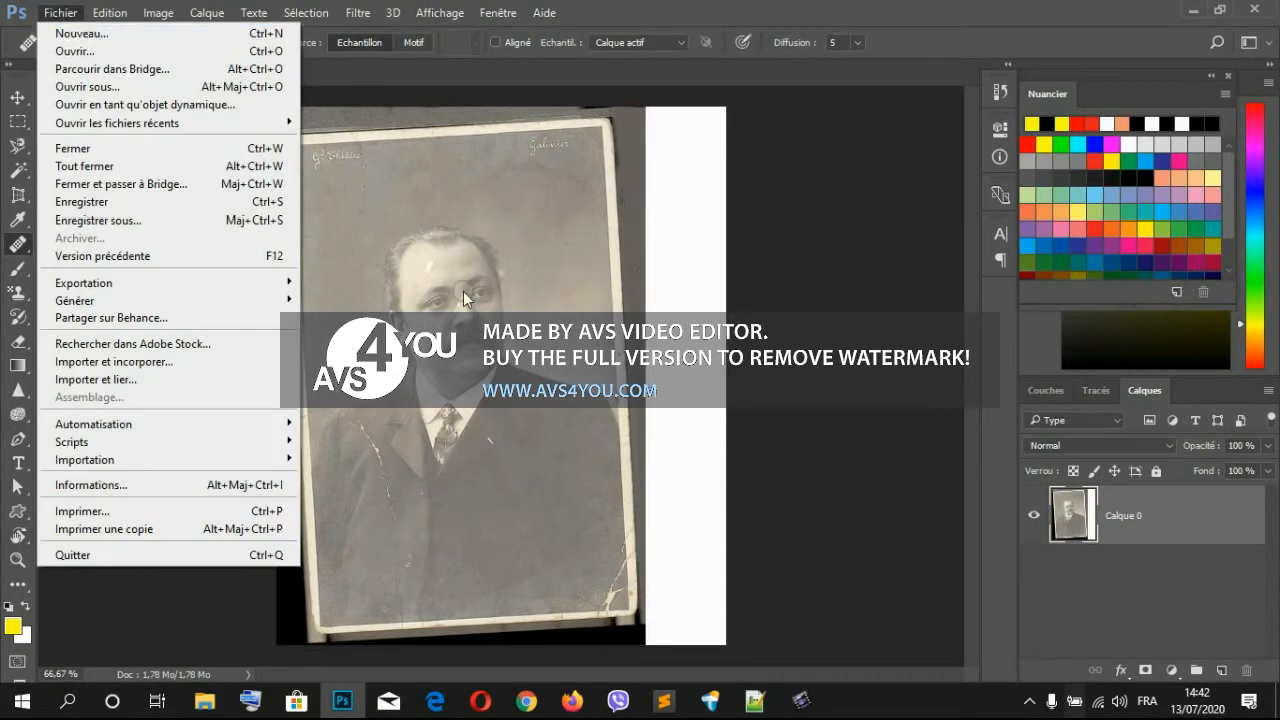
click(805, 181)
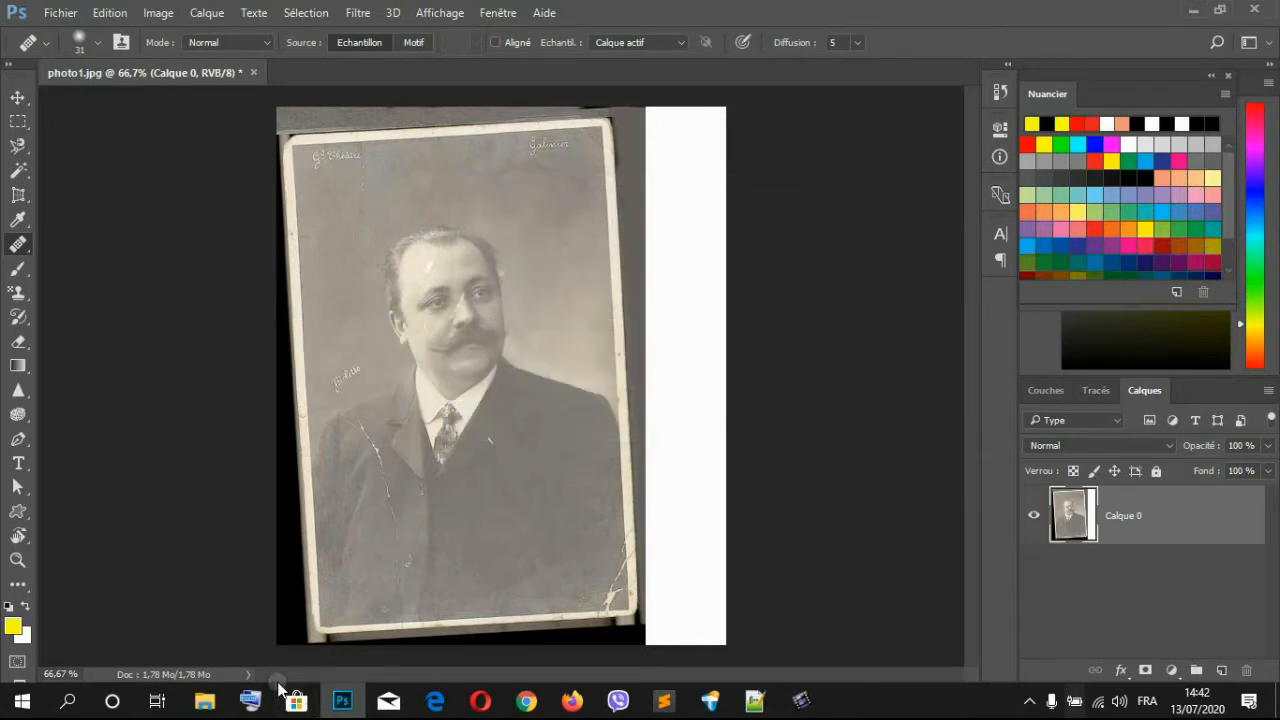
click(204, 700)
click(258, 312)
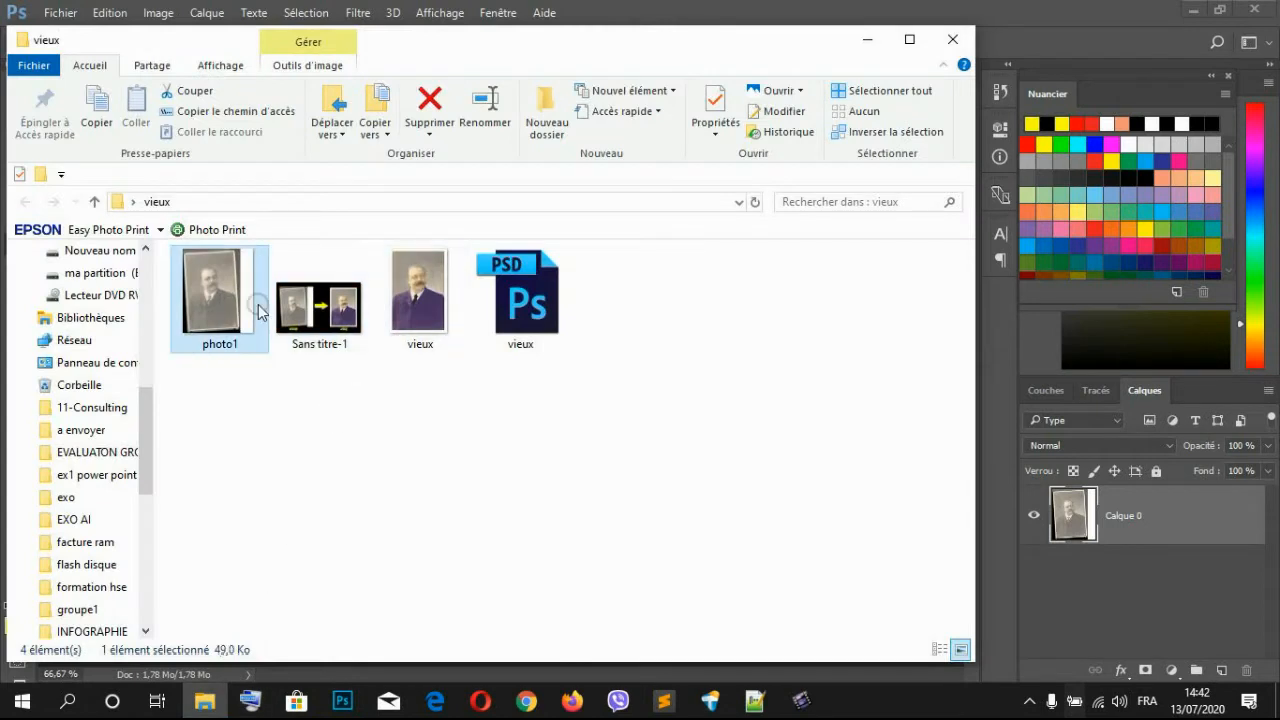
drag(1051, 44, 1051, 45)
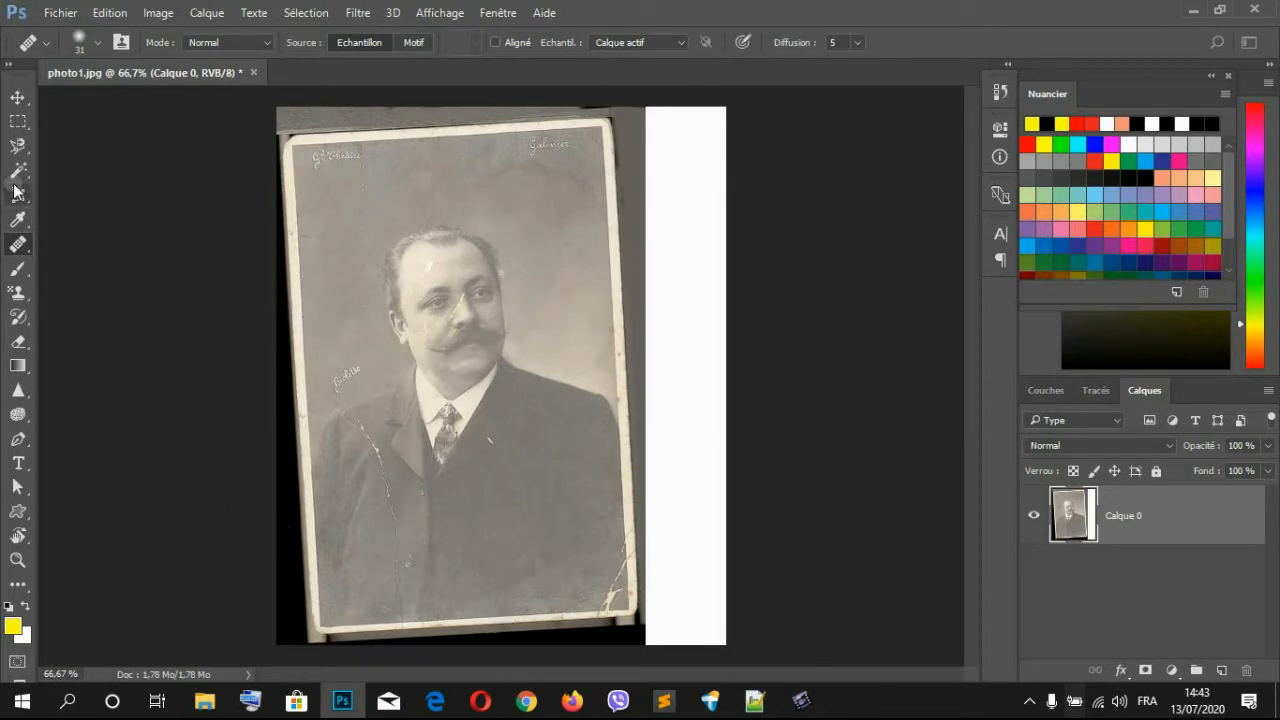
Step: Try to crop the photo to its upper part with the Crop tool, cutting off the white strip
drag(14, 191, 96, 193)
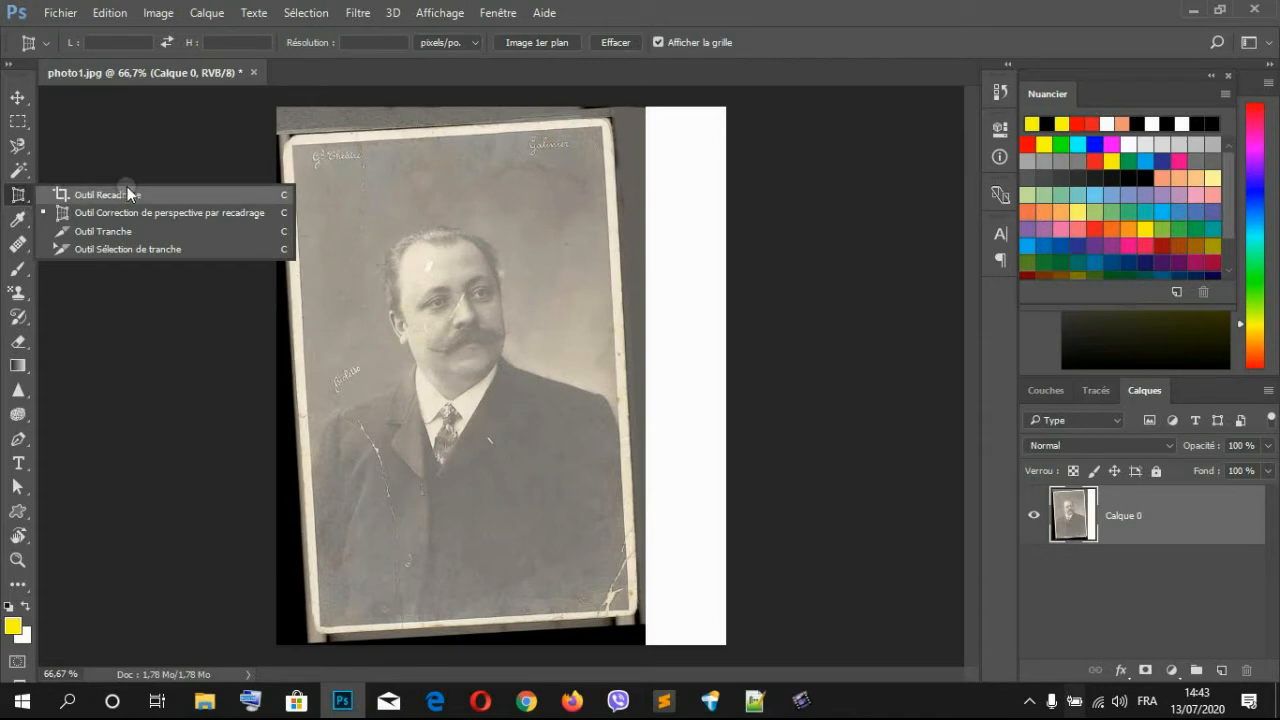
click(127, 187)
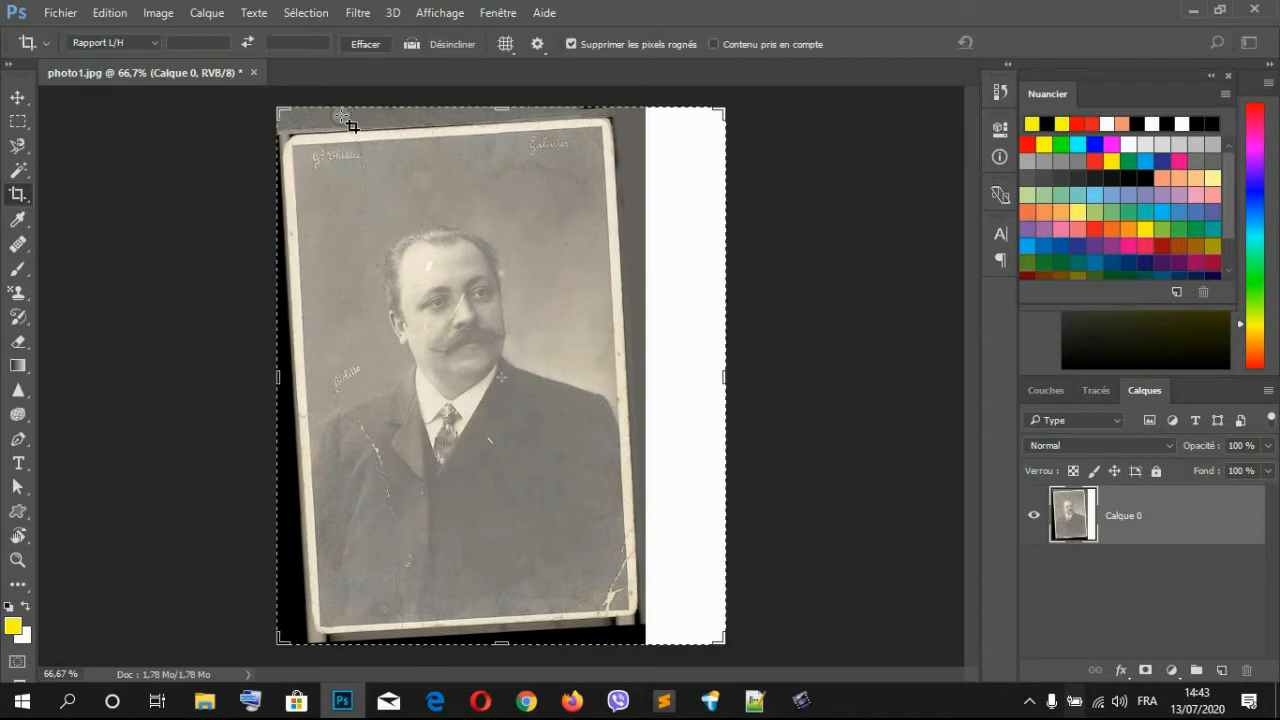
drag(724, 377, 685, 364)
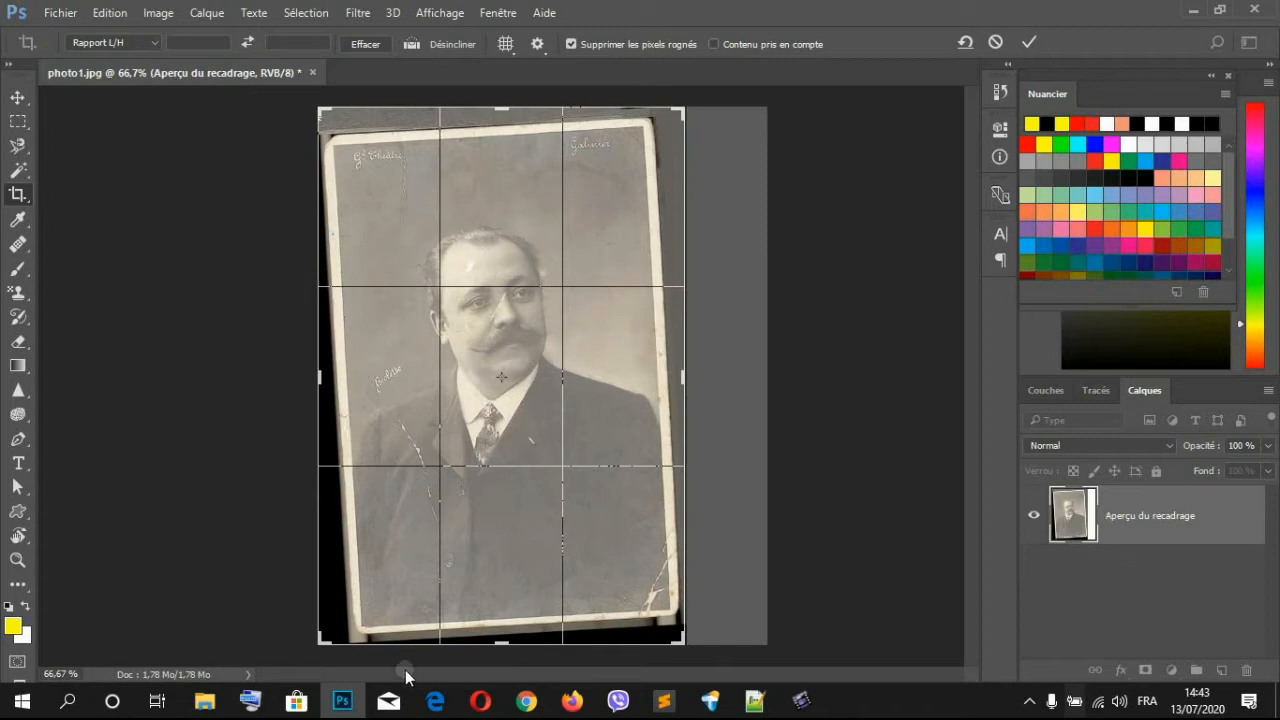
drag(501, 641, 488, 533)
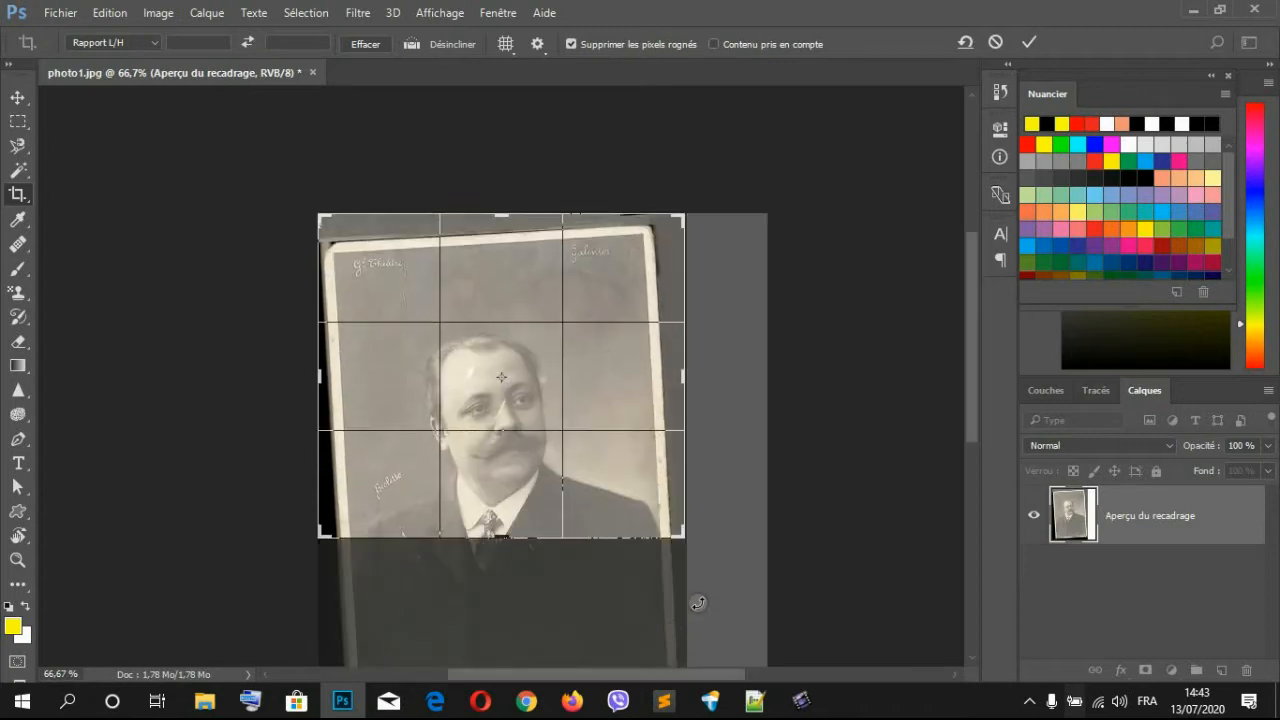
key(Return)
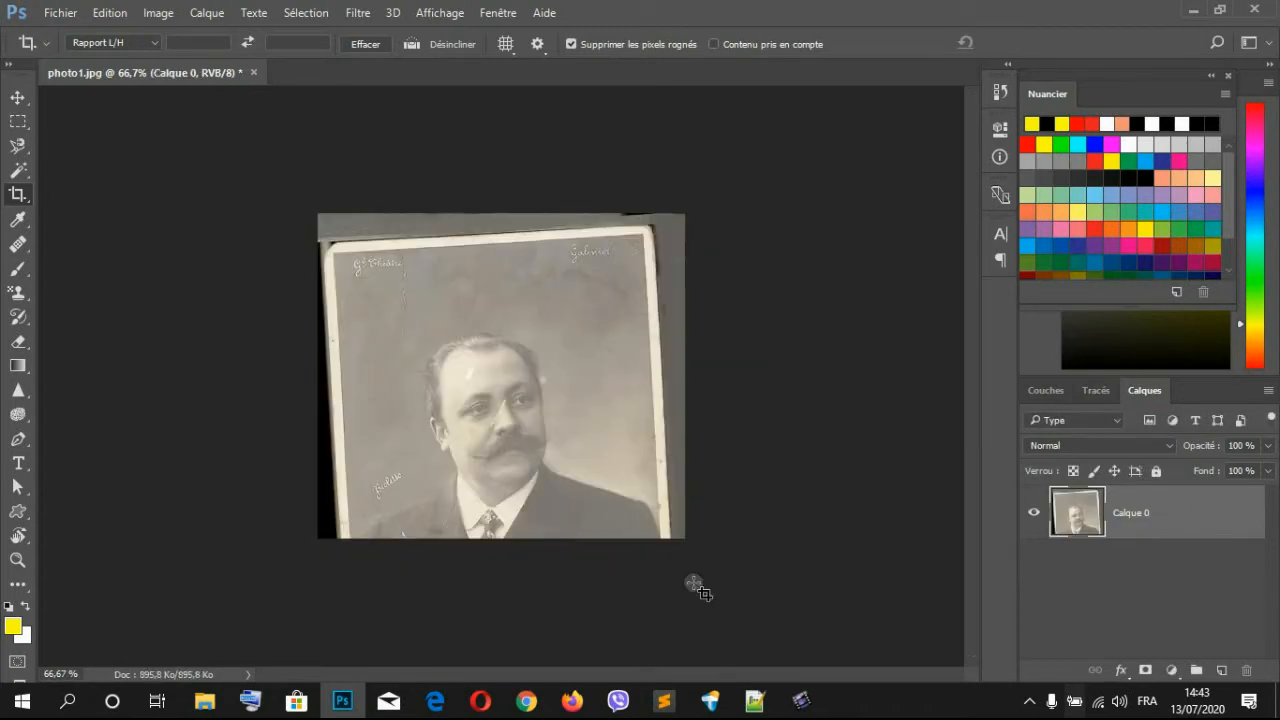
key(ctrl+z)
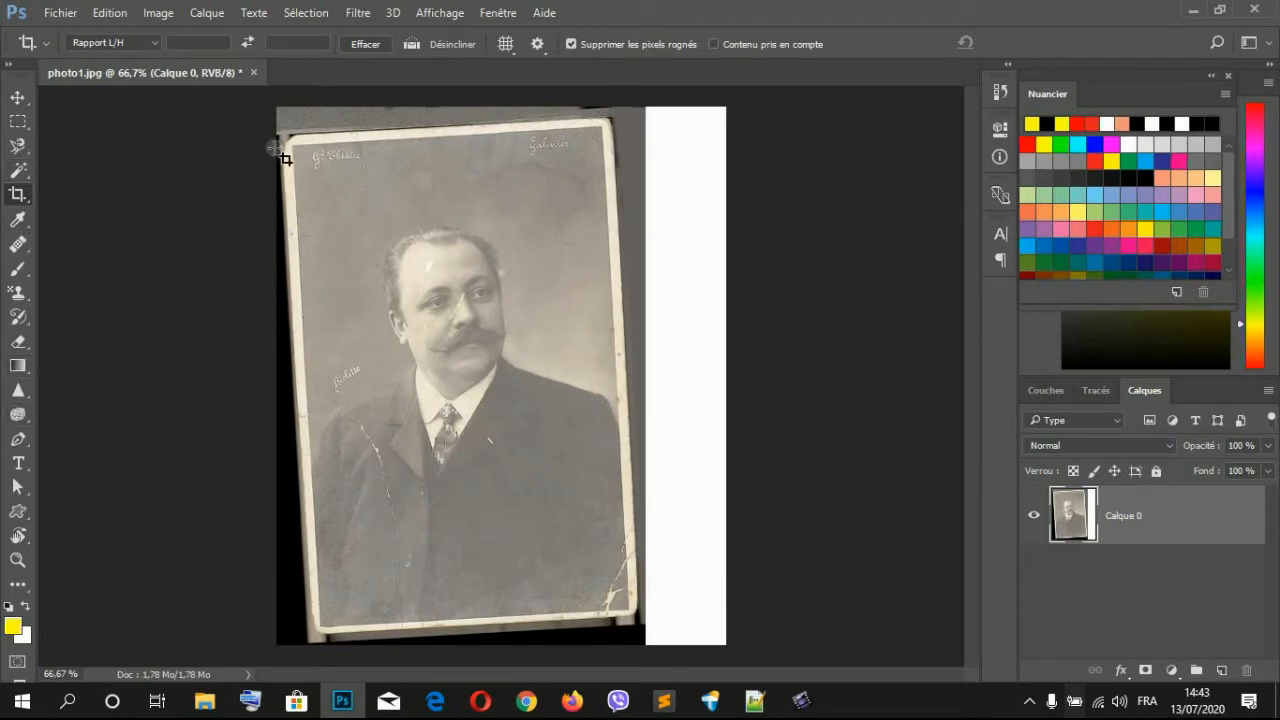
Step: Straighten and crop the photo to its tilted paper border with the Perspective Crop tool, aligning the grid corners with the card's corners
right_click(22, 204)
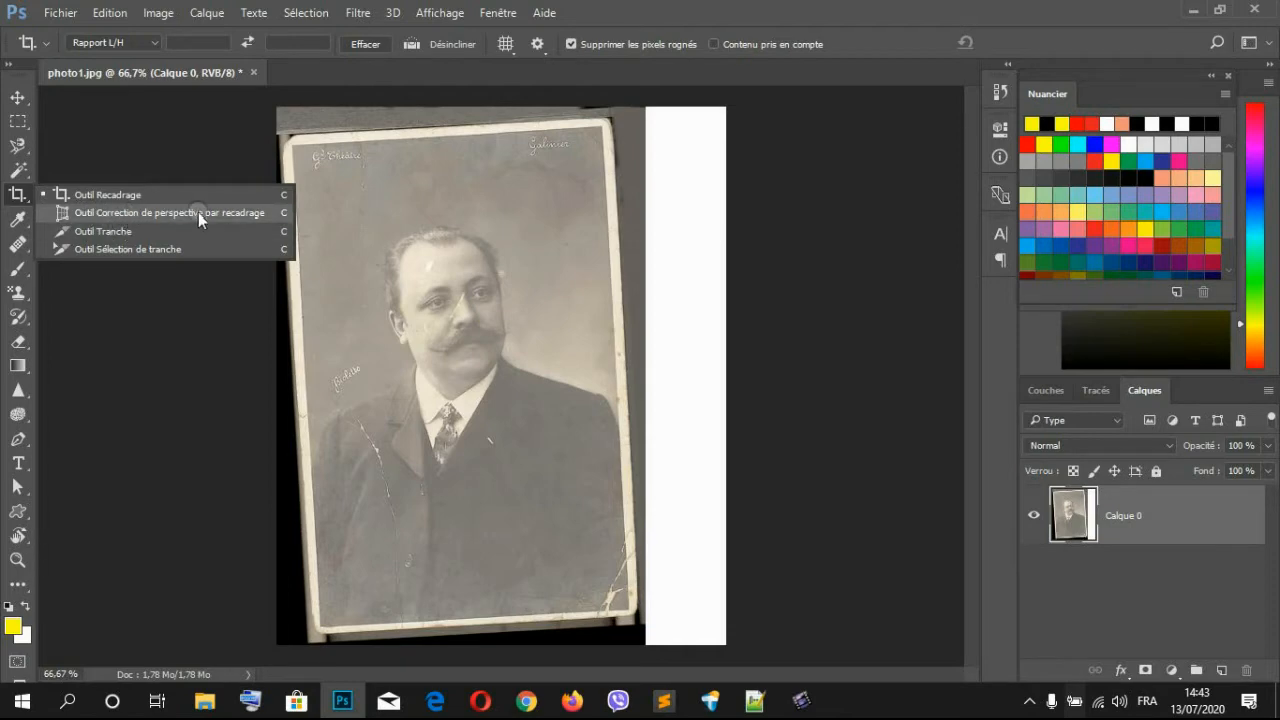
click(262, 221)
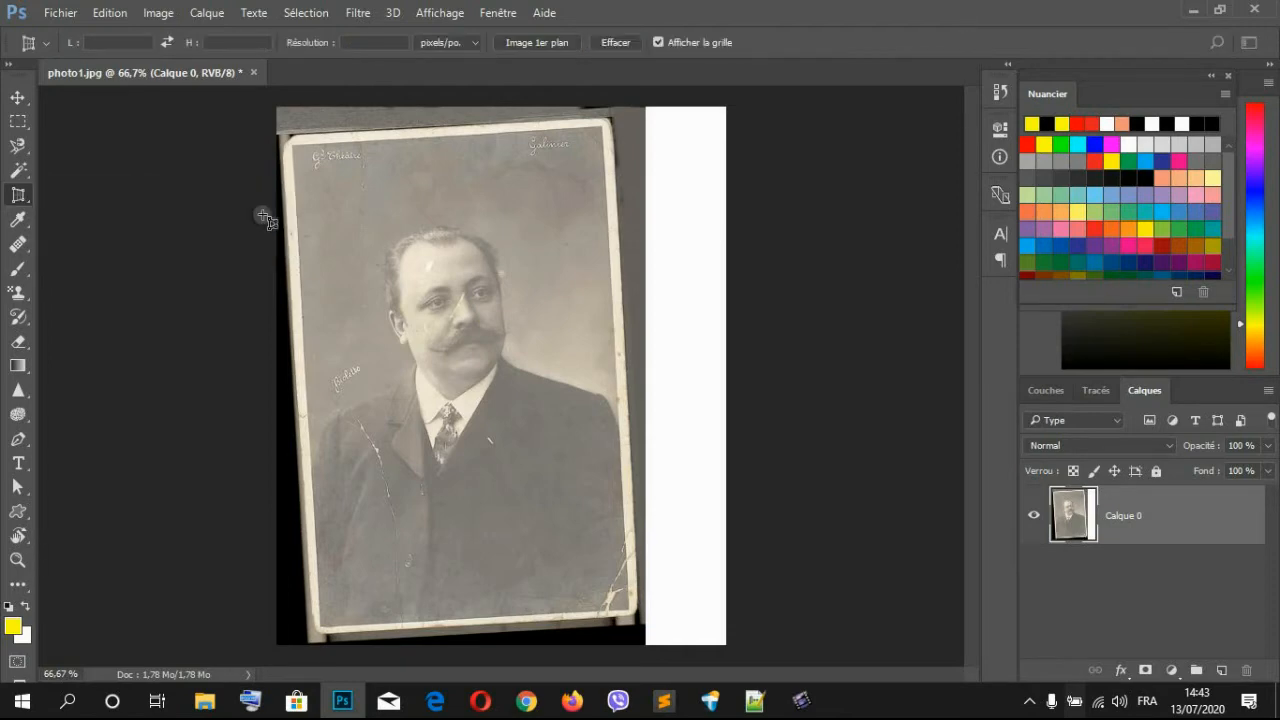
drag(289, 133, 639, 613)
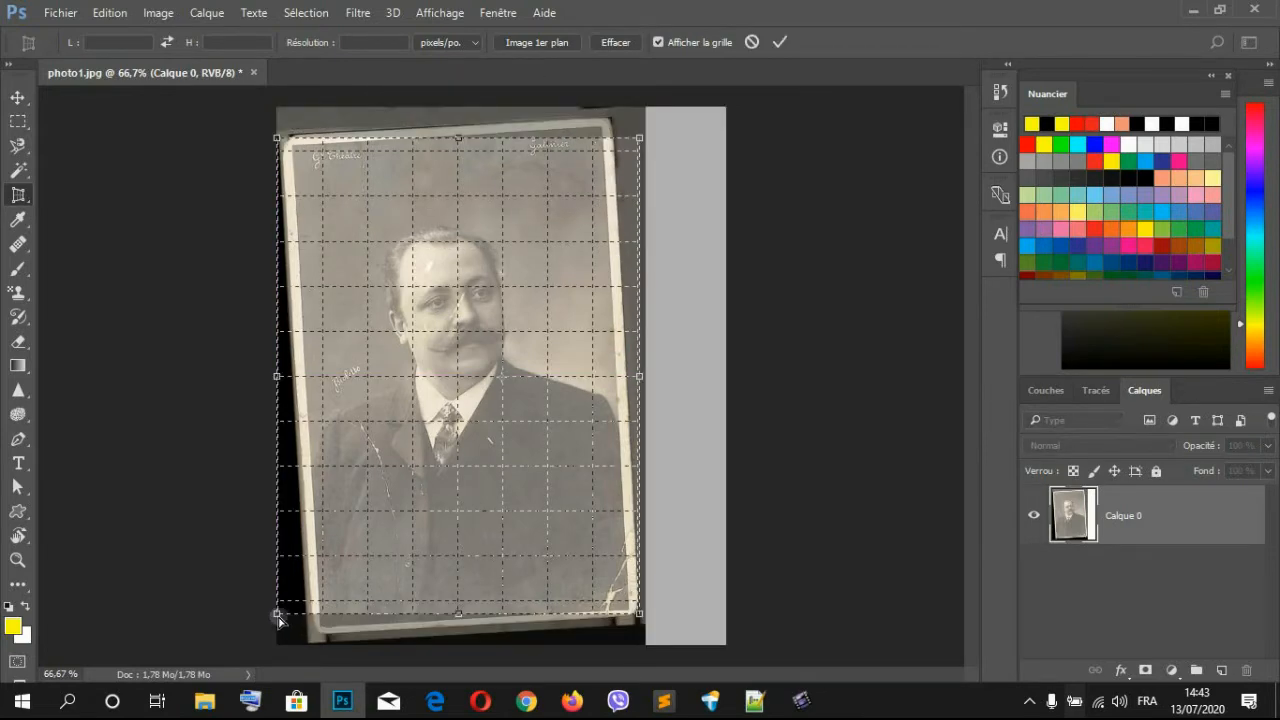
drag(279, 616, 315, 636)
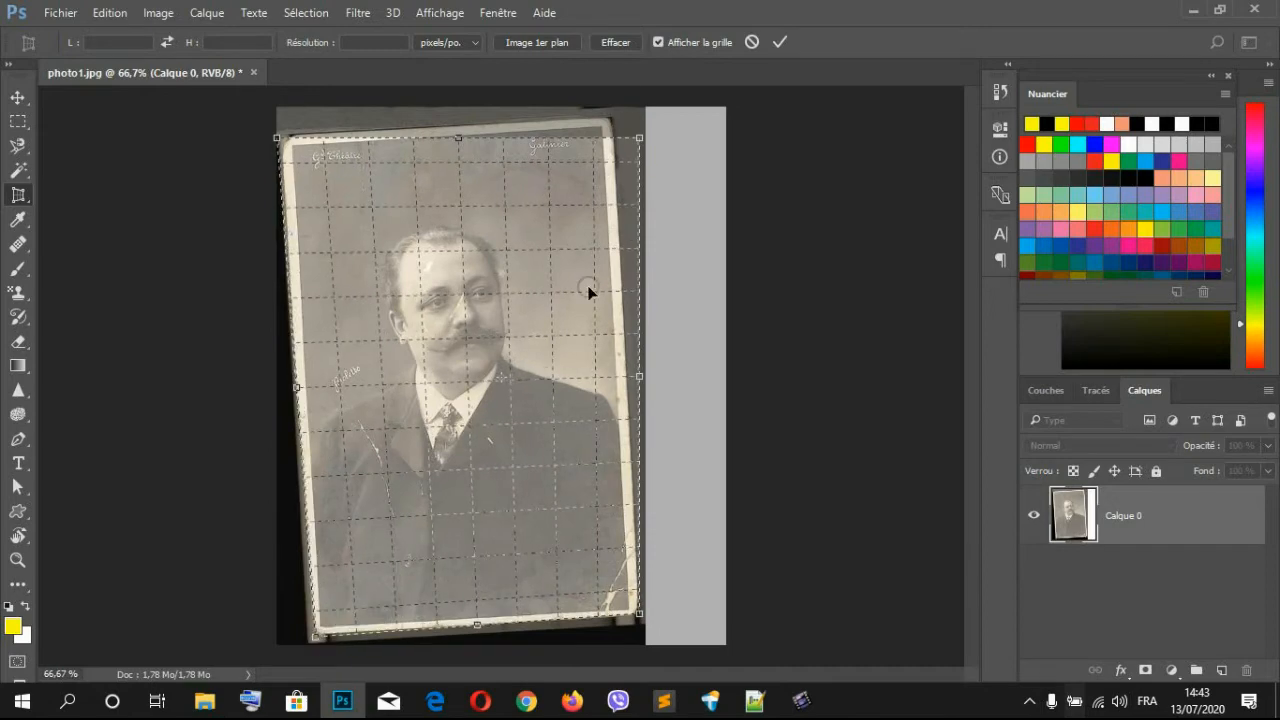
drag(644, 143, 617, 125)
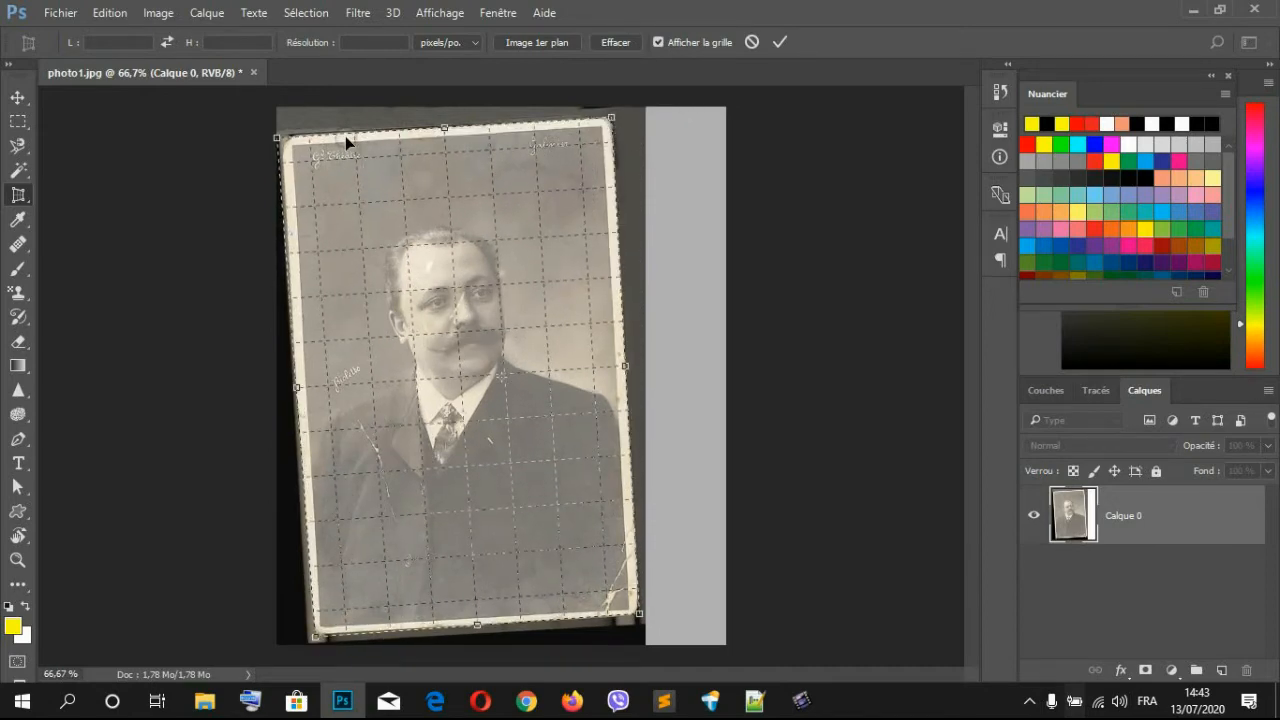
click(787, 42)
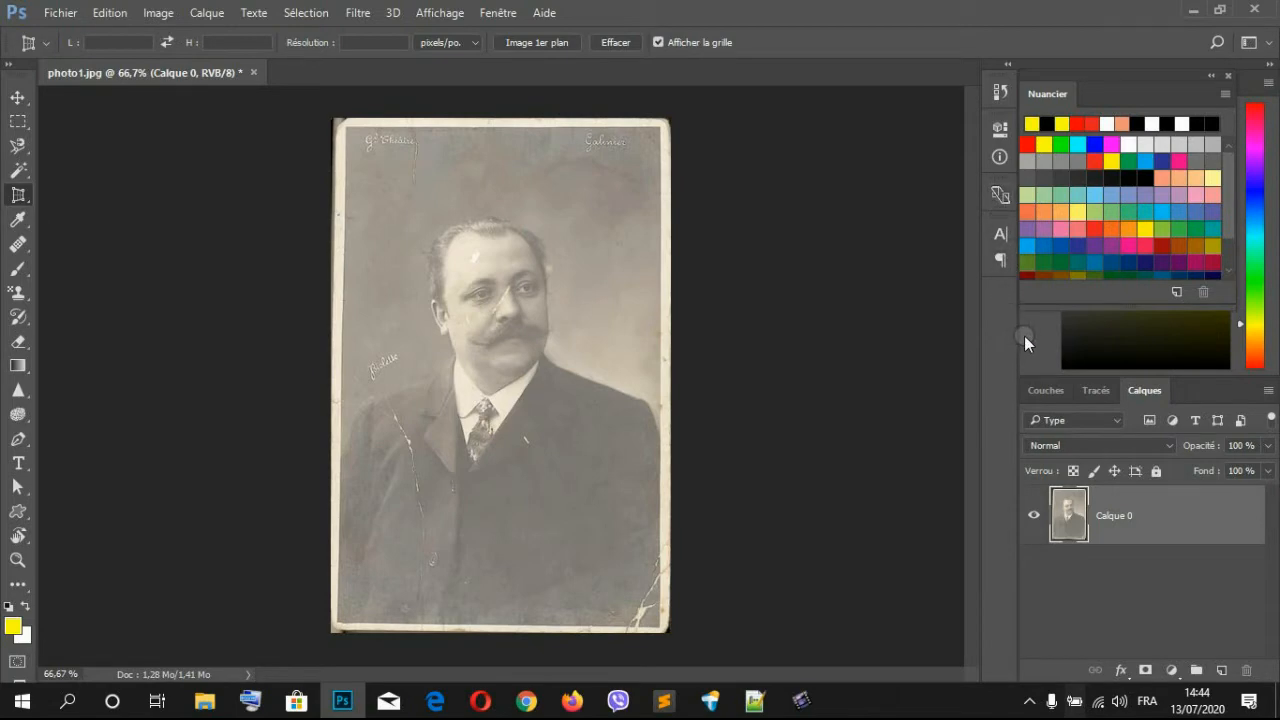
Step: Duplicate the layer Calque 0 as Calque 0 copie
right_click(1138, 535)
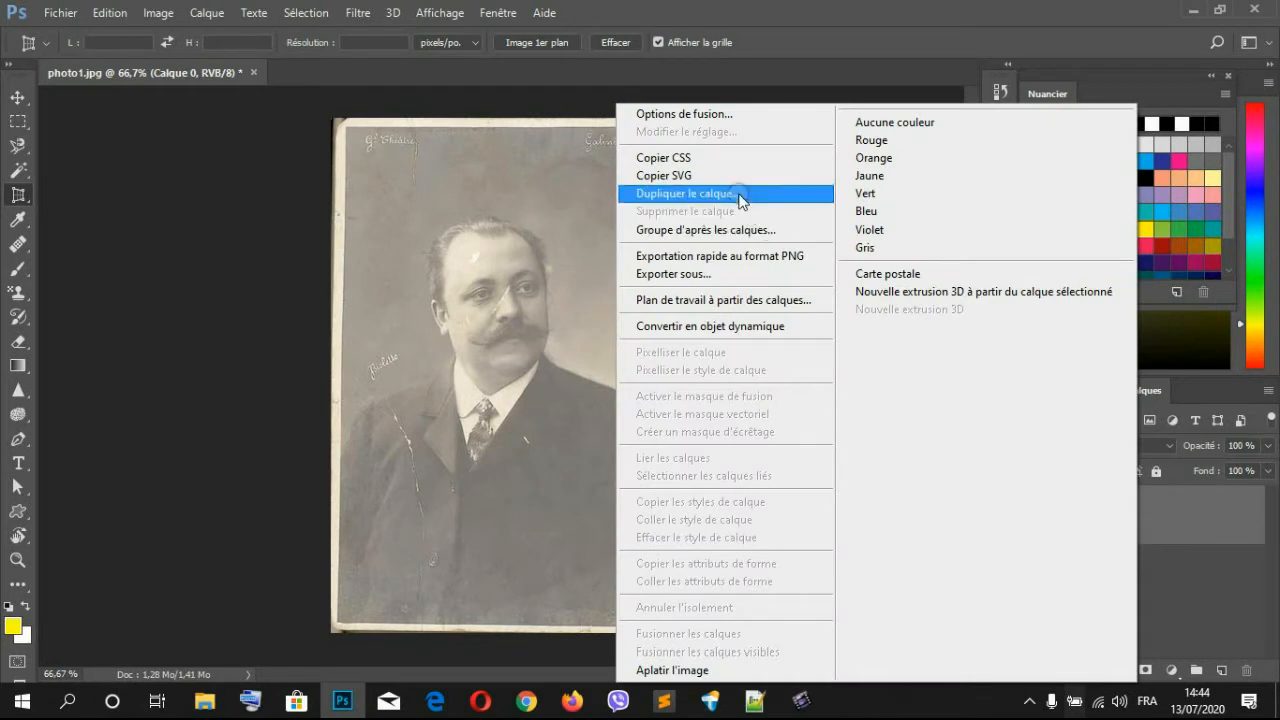
click(1228, 521)
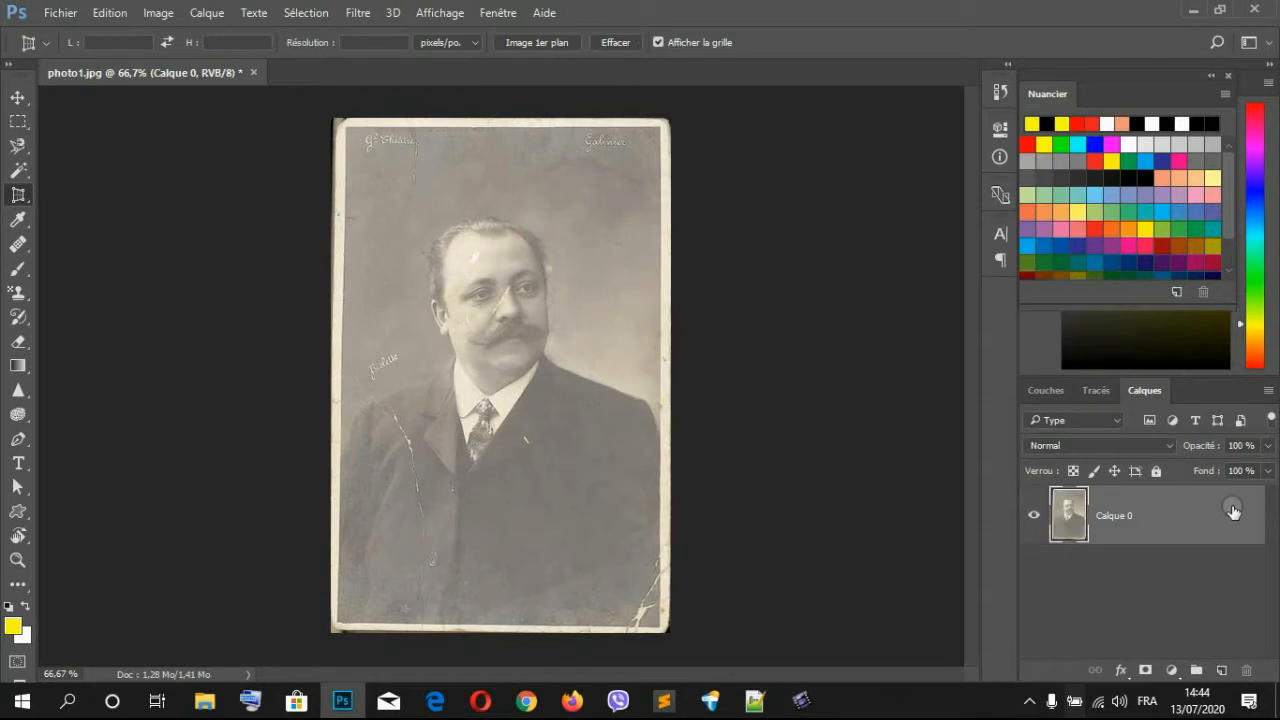
key(ctrl+j)
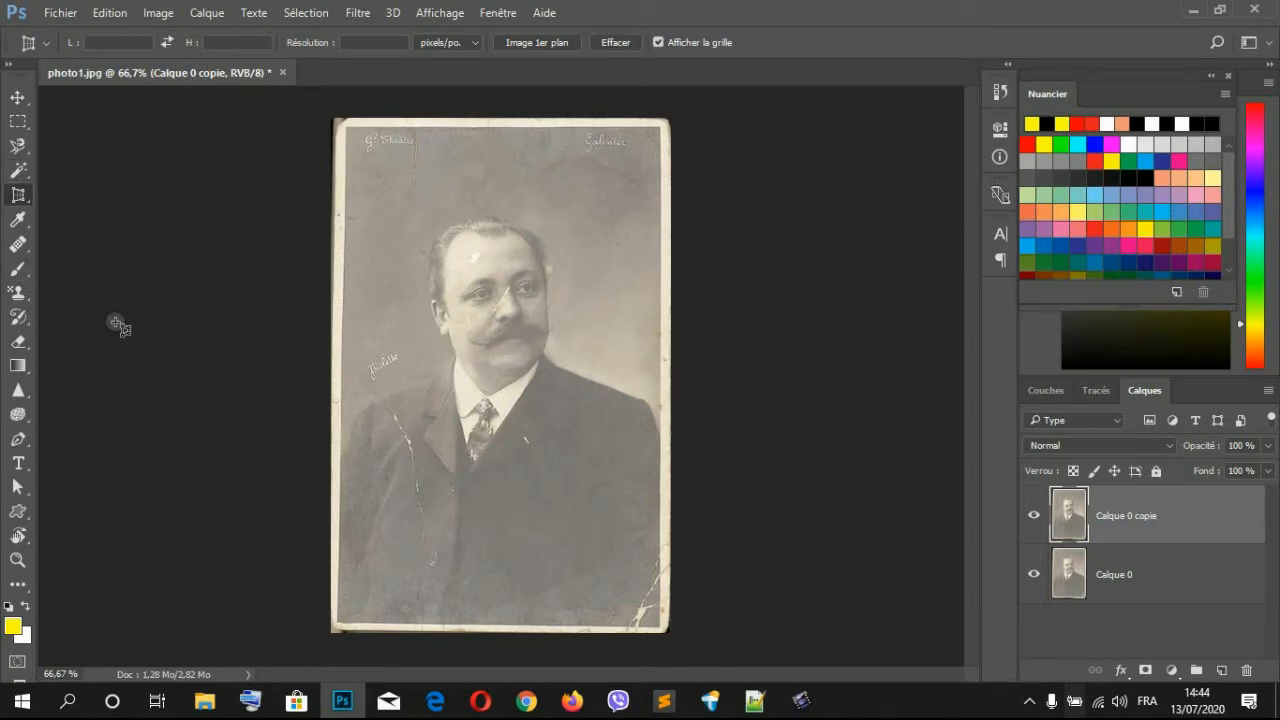
Step: Remove the vertical crack in the background near the upper-left handwriting with the Spot Healing Brush at 76 px
click(16, 255)
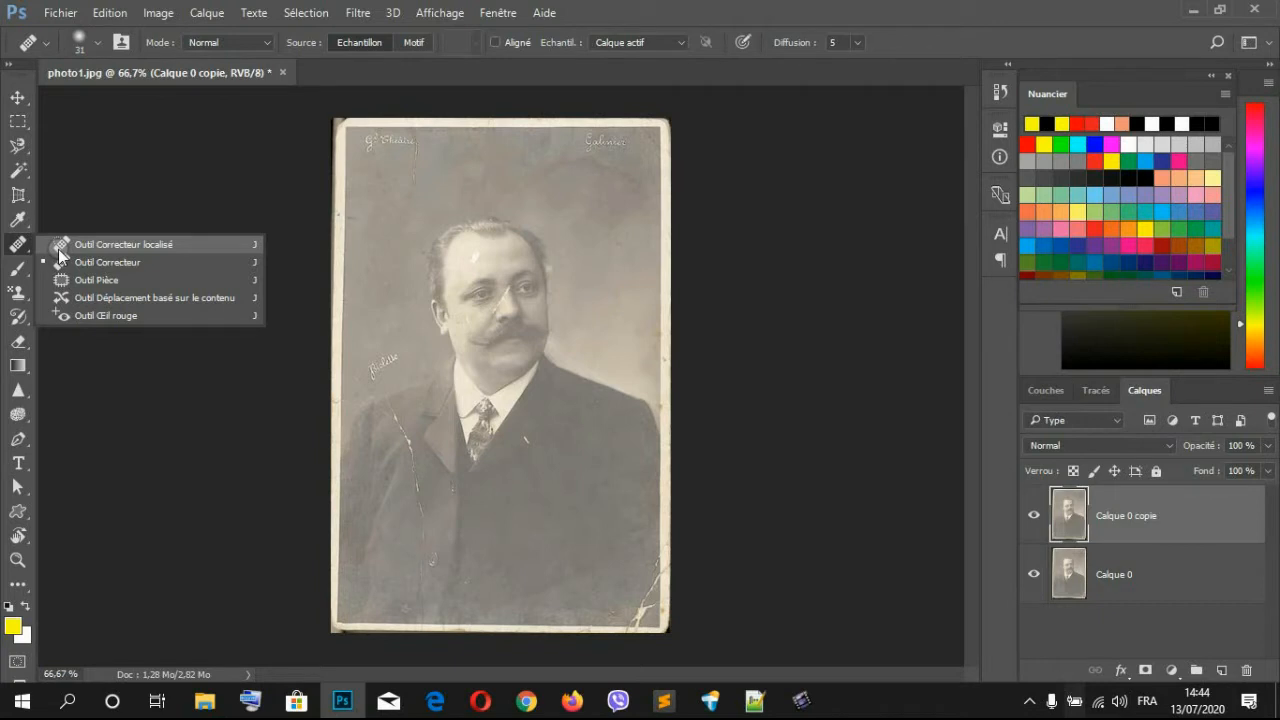
click(92, 245)
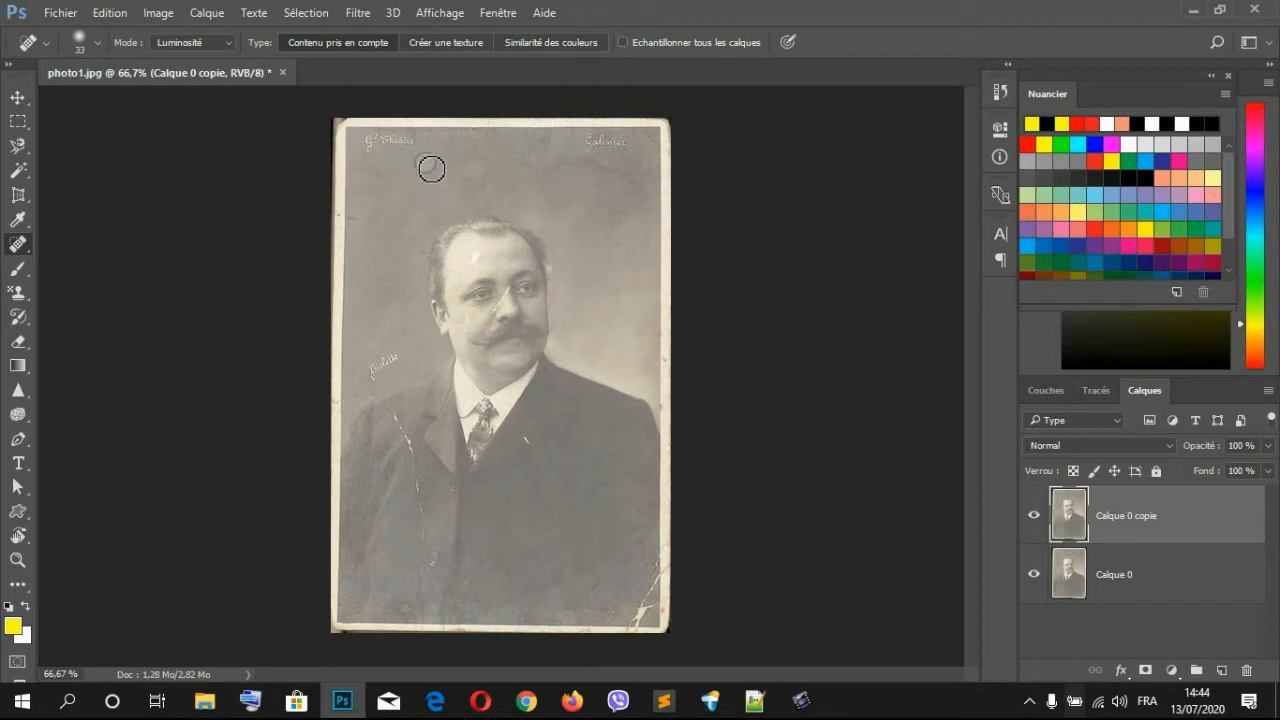
click(422, 162)
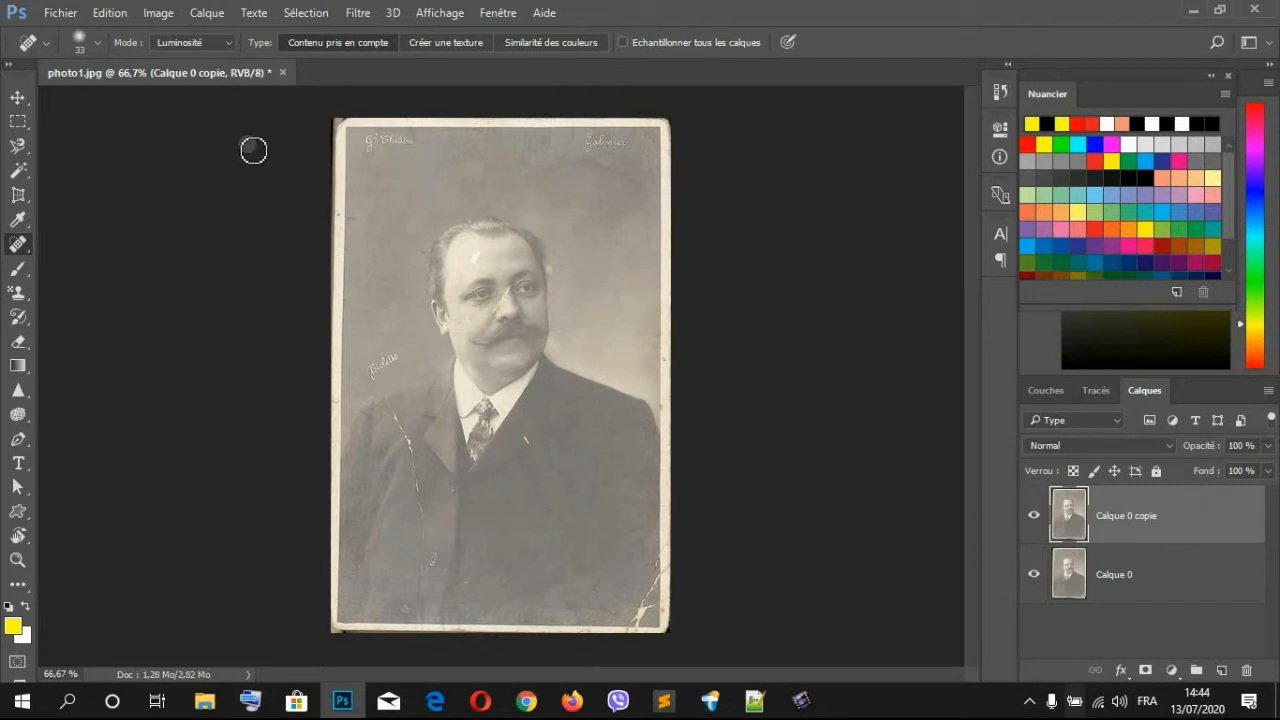
click(98, 42)
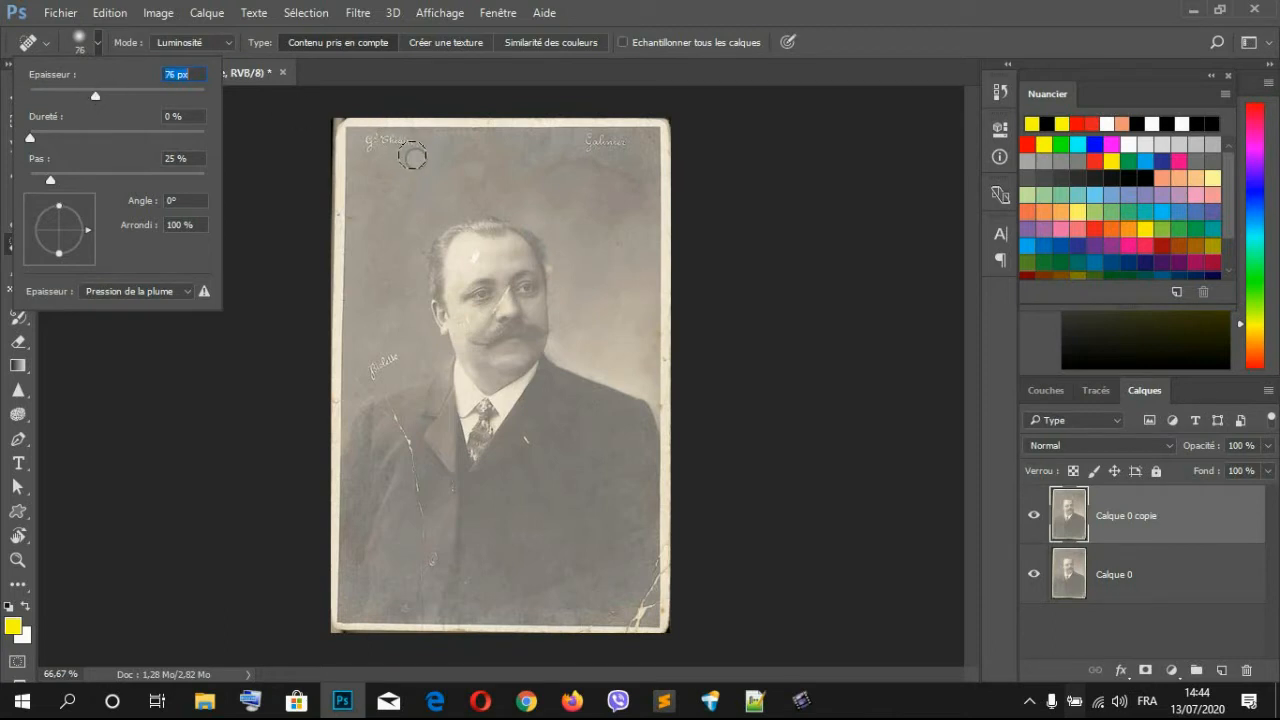
click(408, 152)
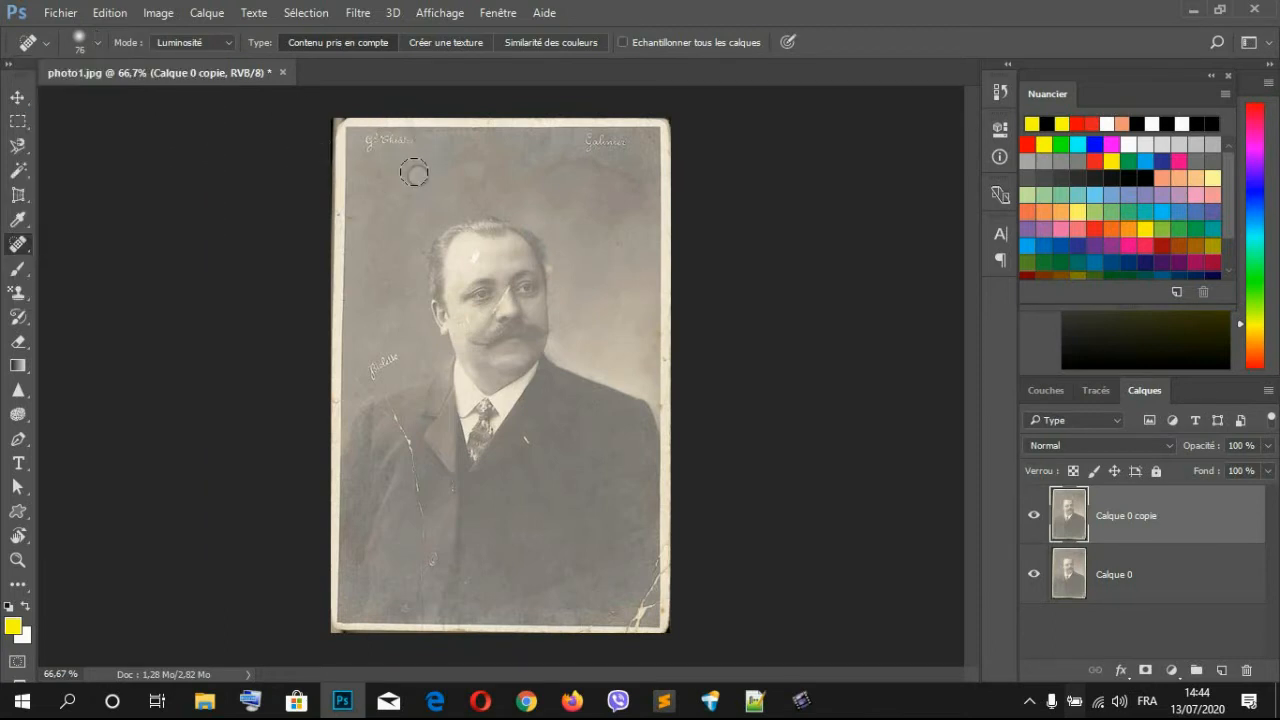
drag(414, 173, 412, 230)
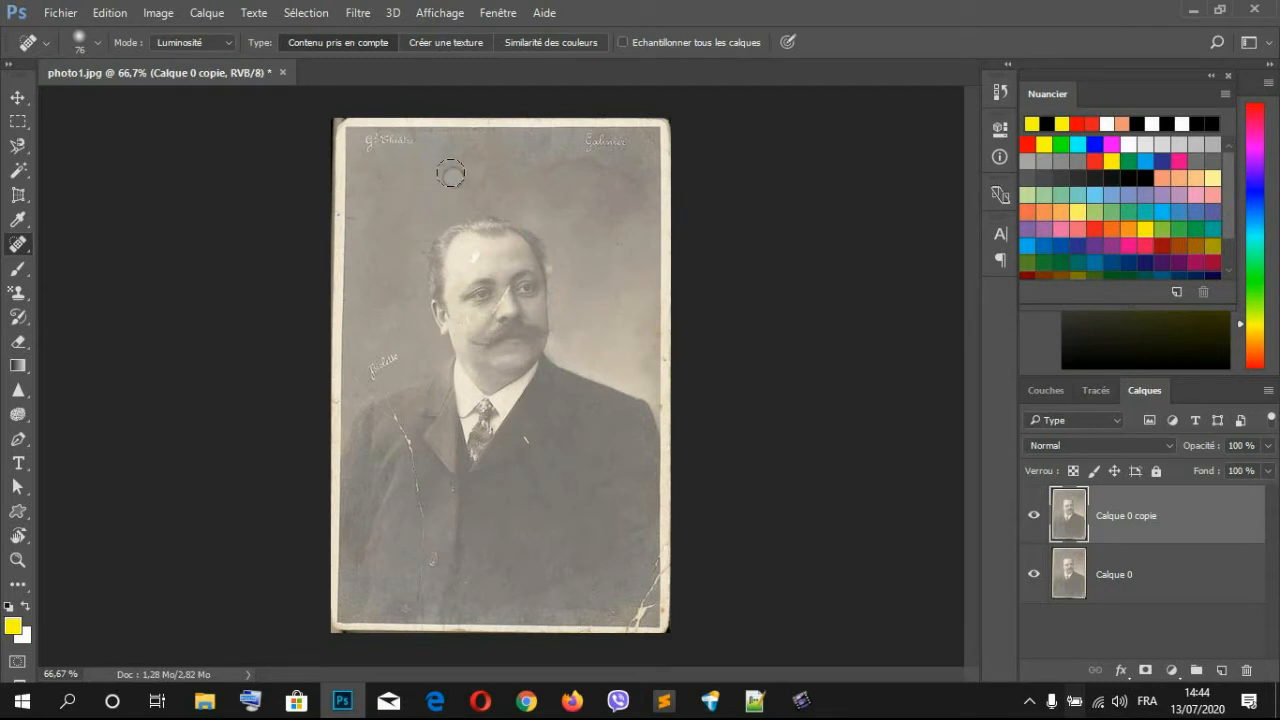
Step: Paint over the handwriting in the photo's upper-right corner with the Spot Healing Brush to remove it
click(590, 152)
click(610, 145)
click(588, 148)
click(585, 145)
click(597, 143)
click(588, 146)
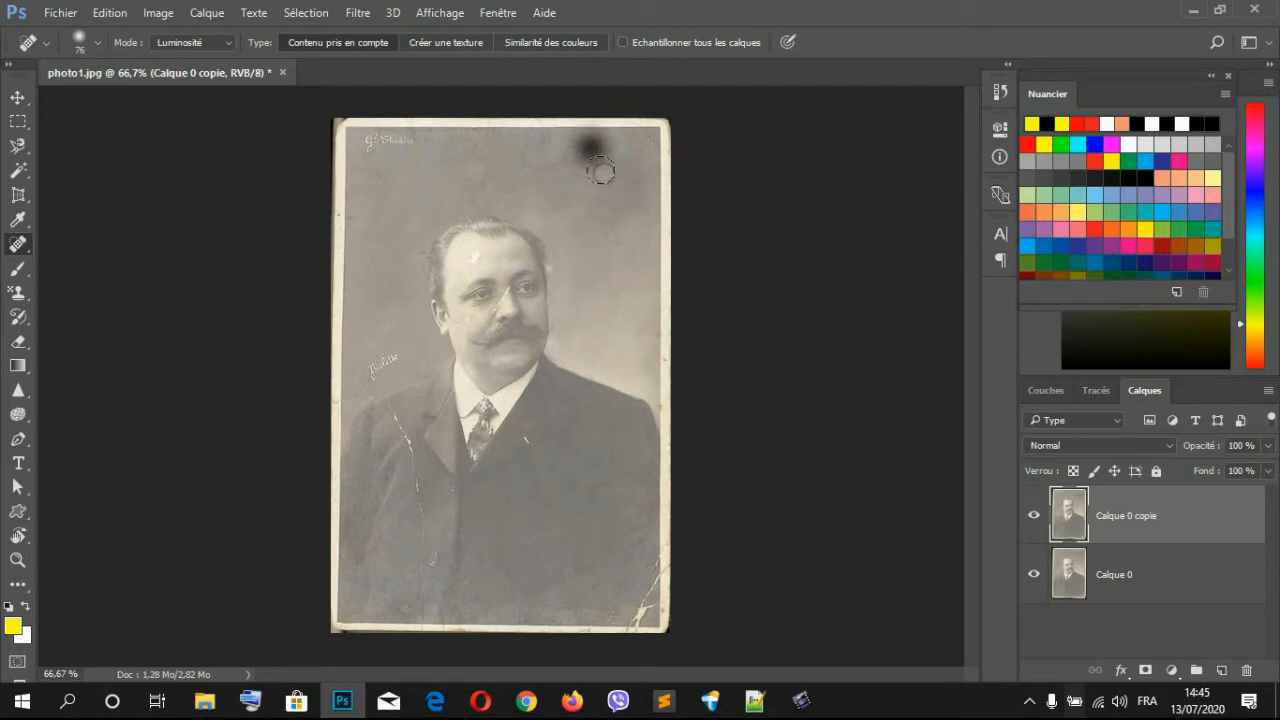
Step: Adjust the hardness of the Spot Healing Brush
click(99, 42)
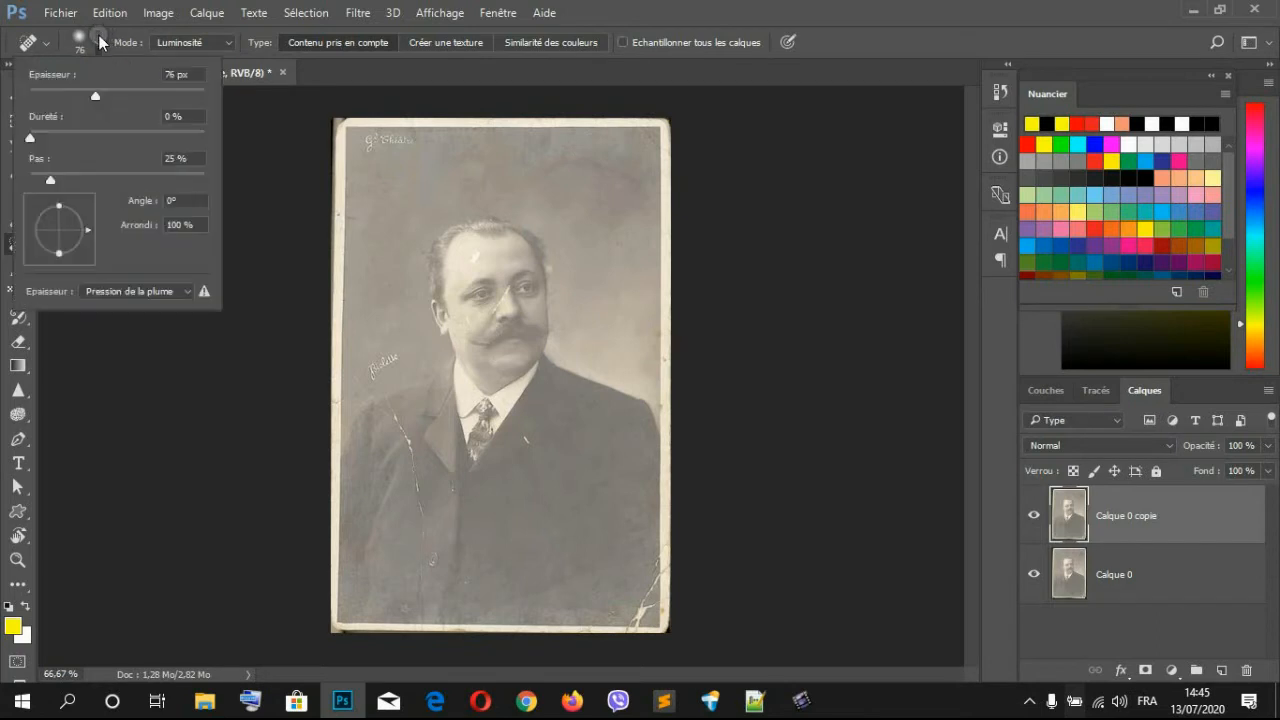
drag(37, 136, 80, 137)
drag(159, 138, 171, 138)
click(281, 132)
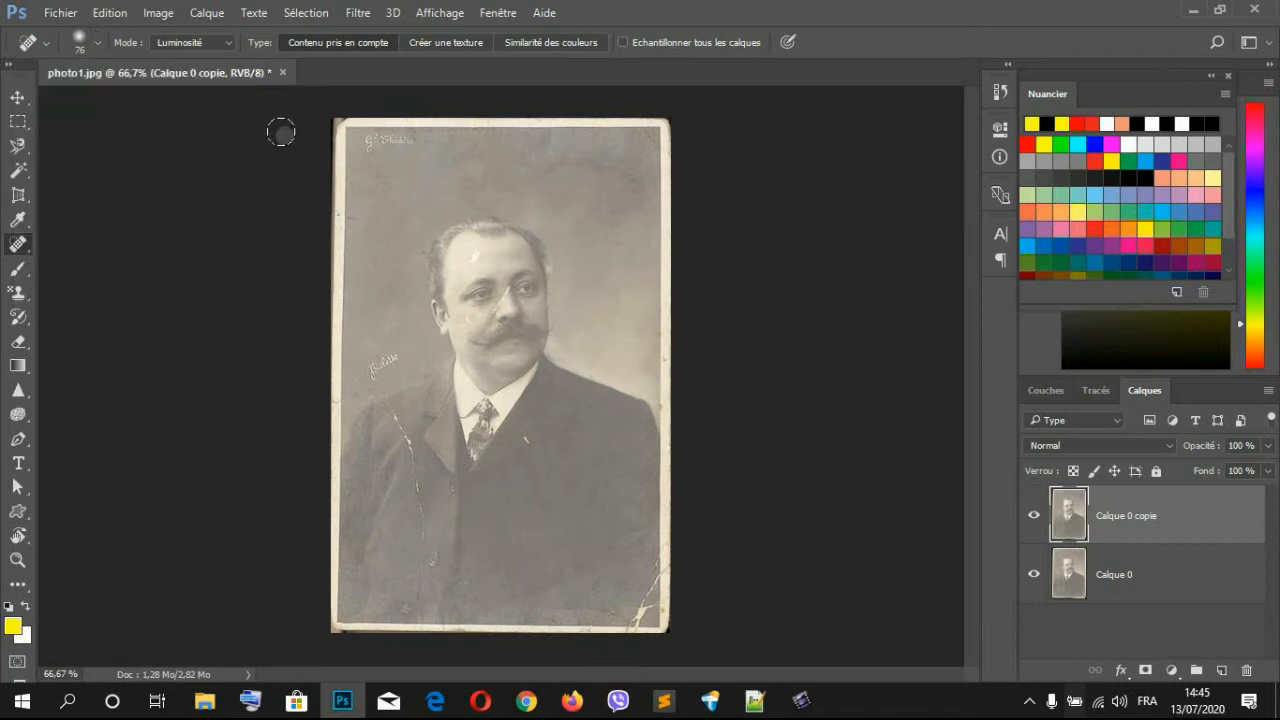
Step: Remove the handwriting in the photo's upper-left corner with the Healing Brush, then check that brush's size and hardness settings
right_click(18, 243)
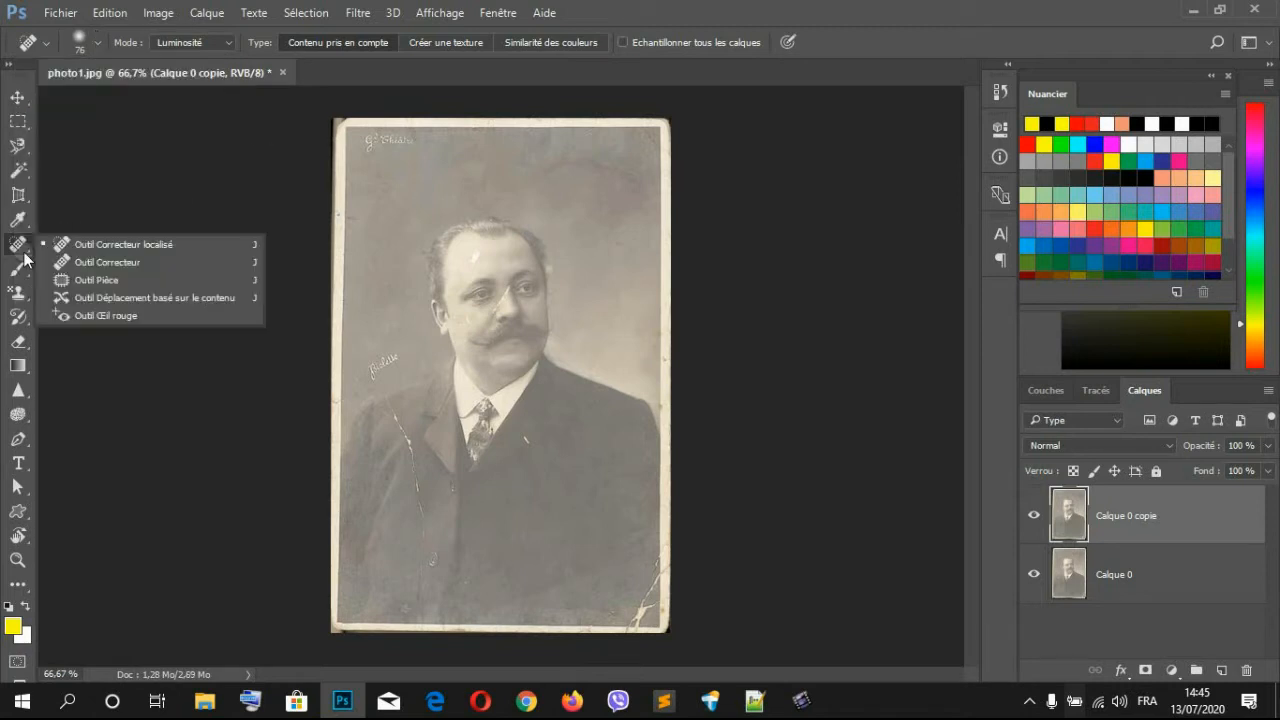
click(133, 262)
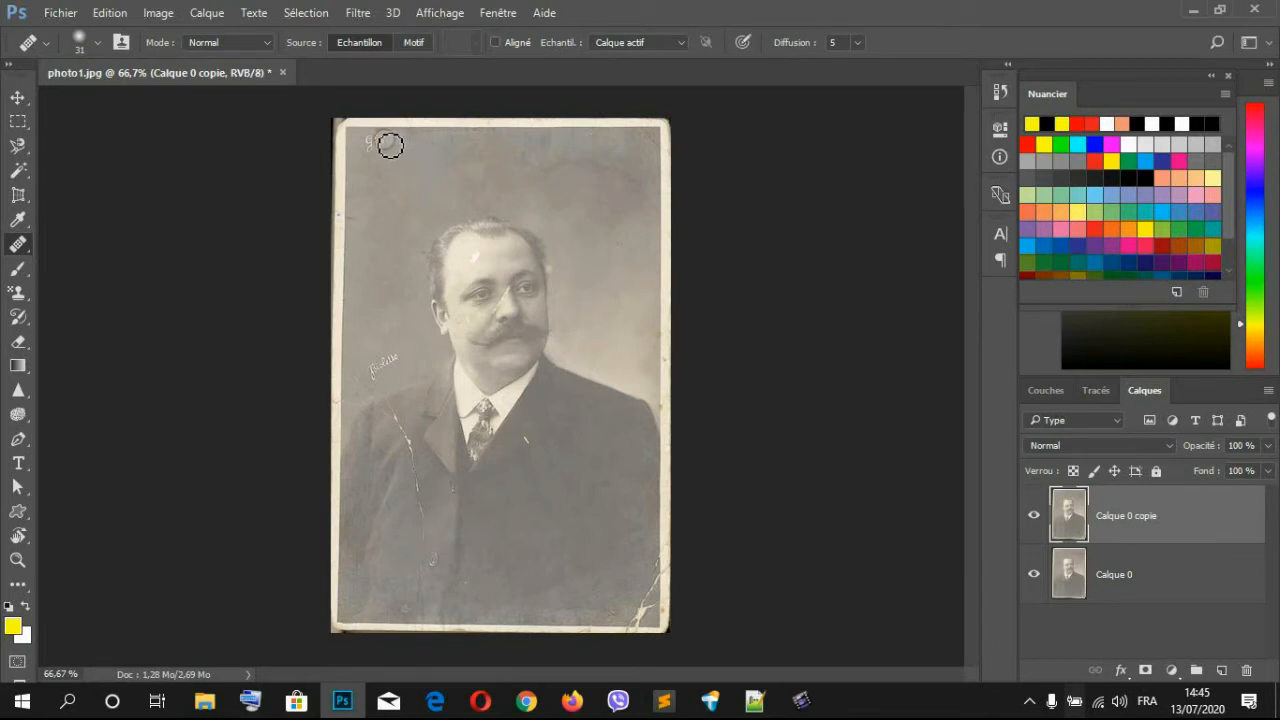
click(389, 147)
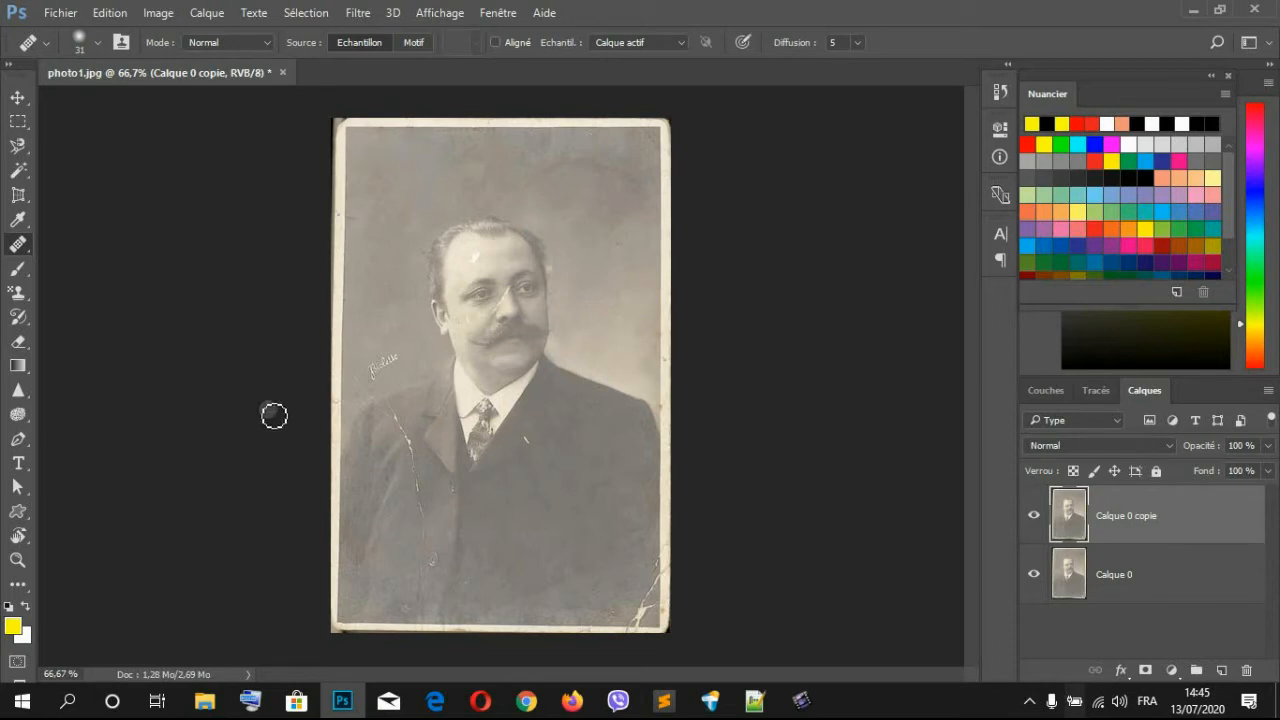
click(97, 44)
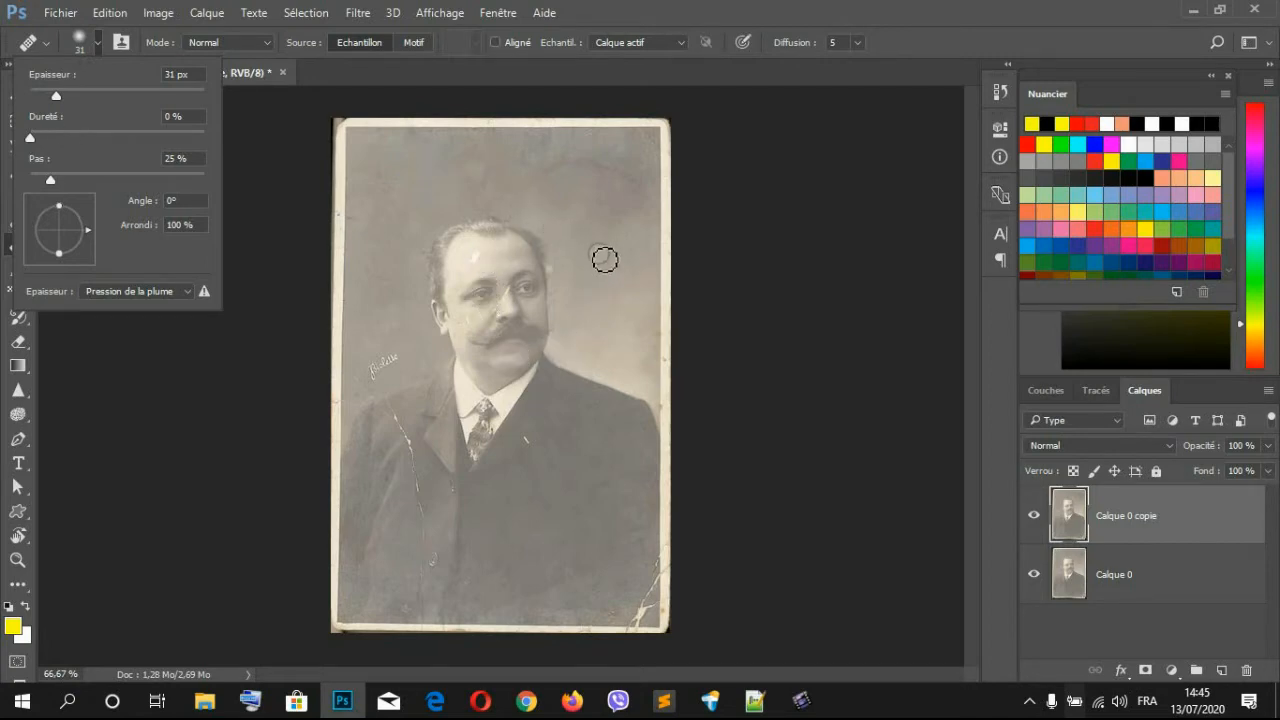
click(584, 290)
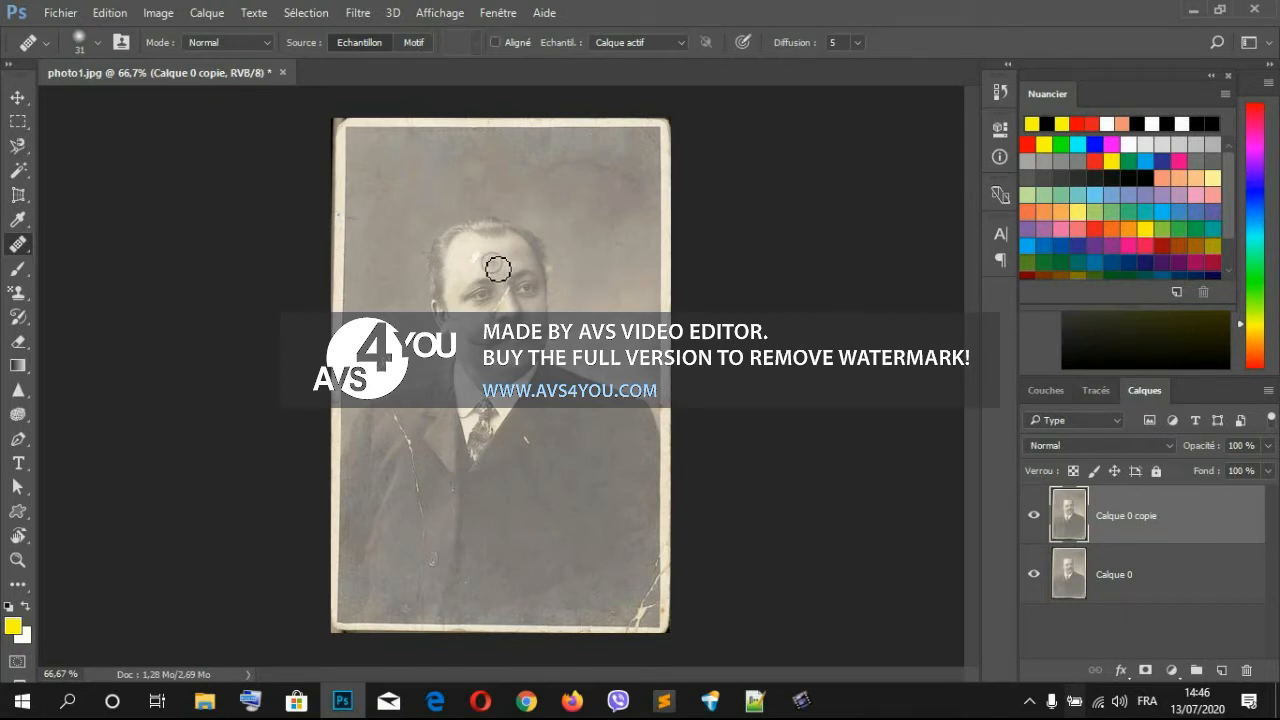
Step: Try raising the Healing Brush hardness to 81 % for retouching the portrait's forehead
click(100, 39)
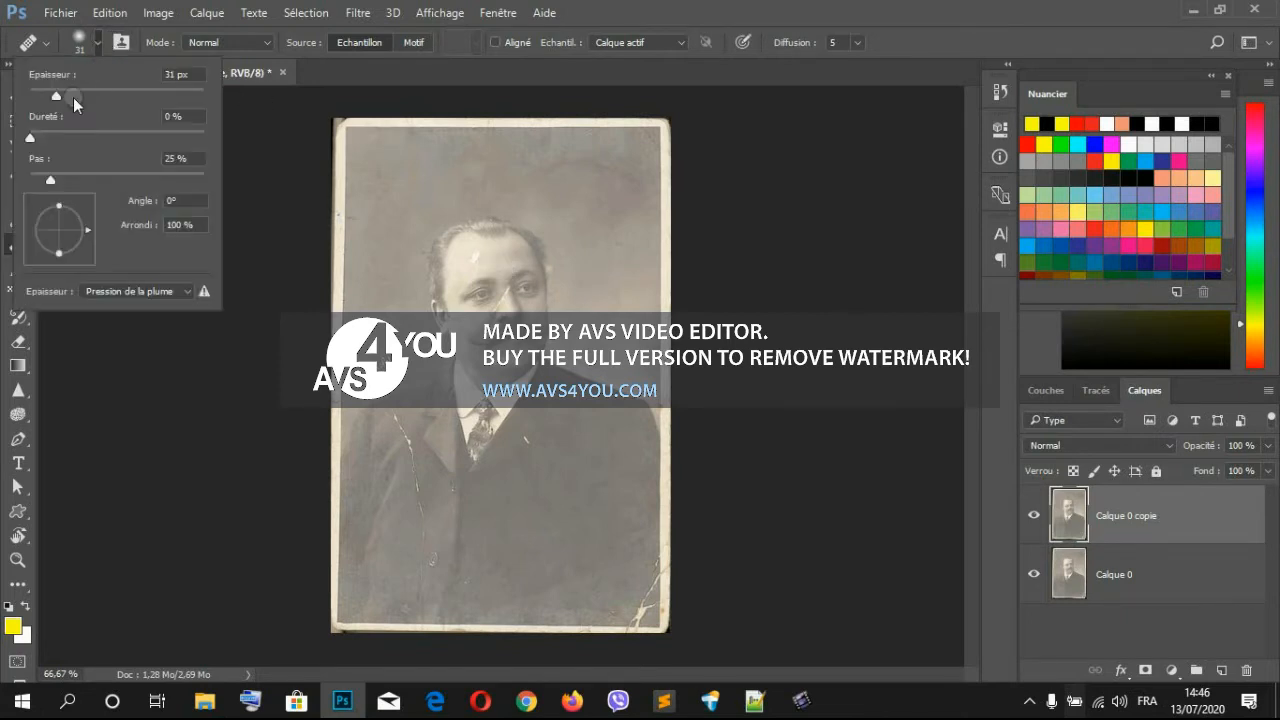
drag(30, 137, 171, 138)
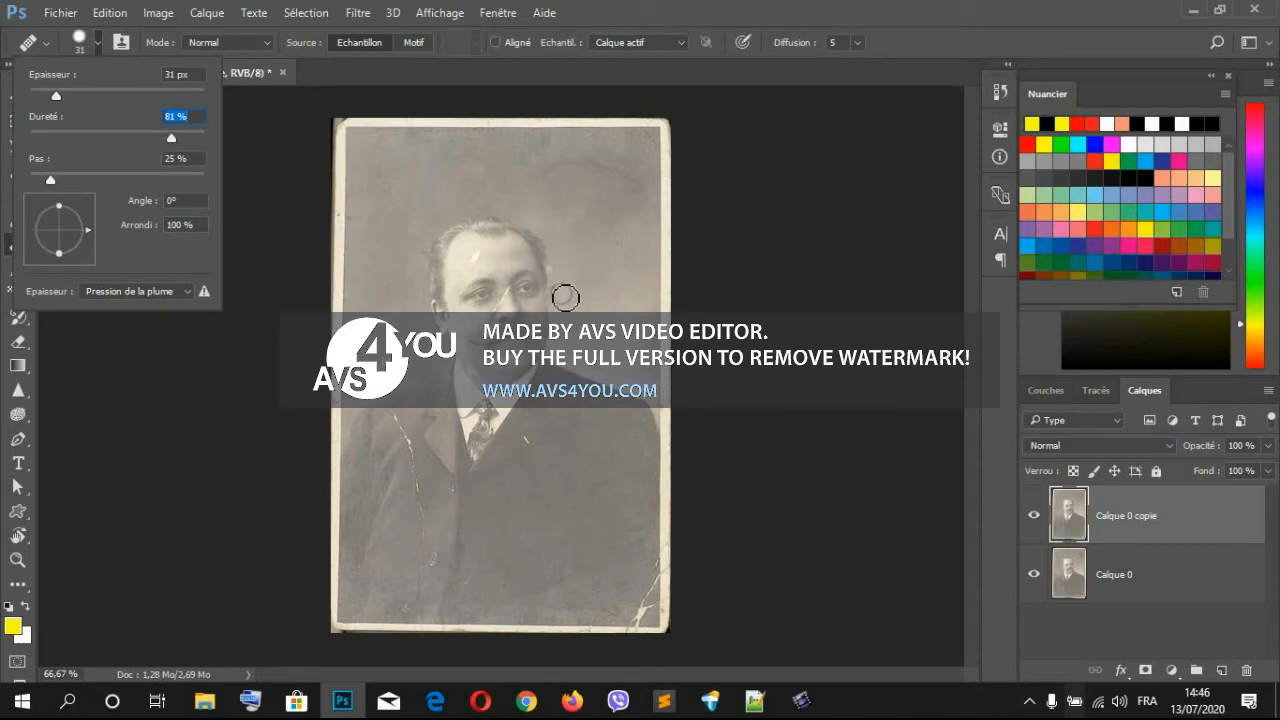
click(585, 268)
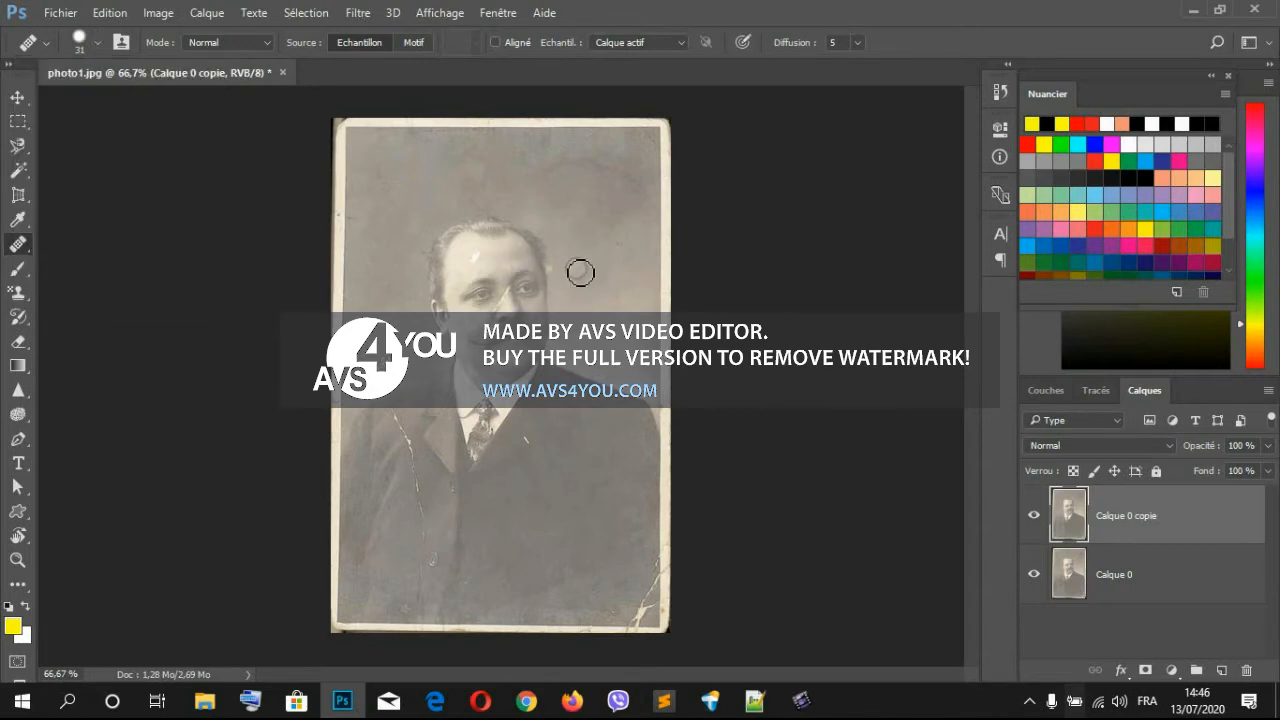
mouse_move(487, 265)
mouse_down()
mouse_move(503, 266)
mouse_move(494, 258)
mouse_up()
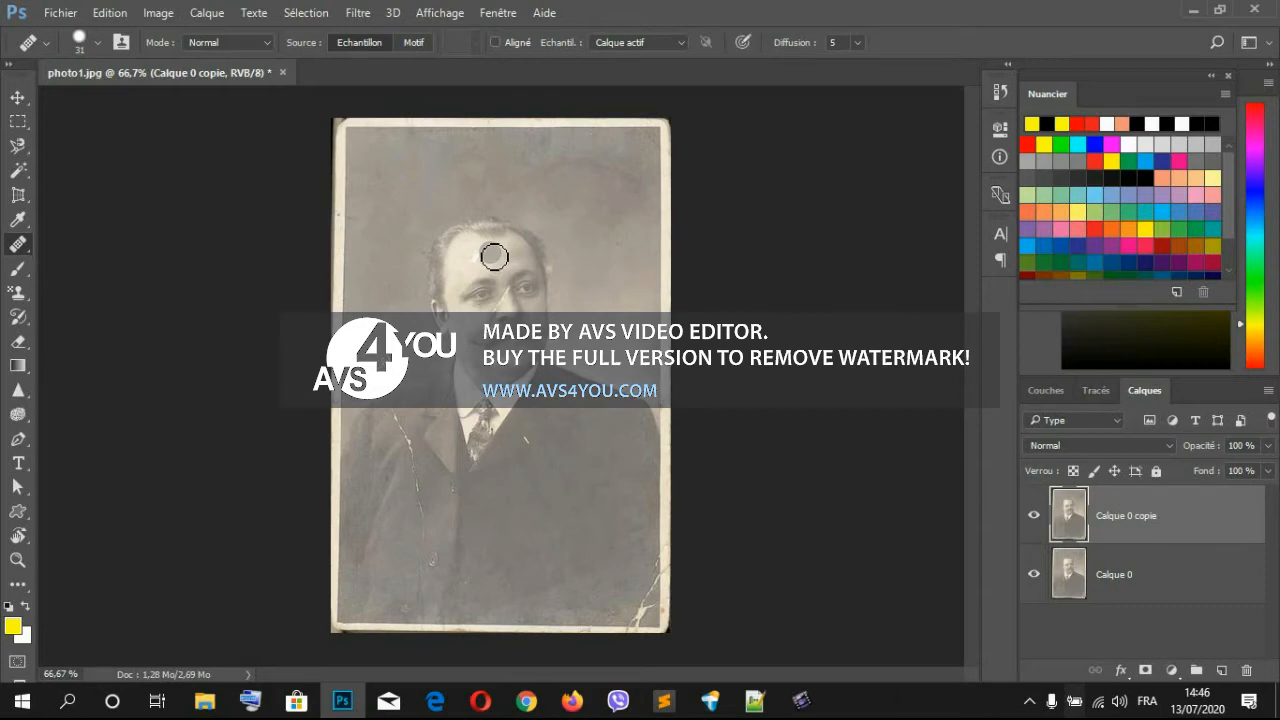
Step: Set the Healing Brush hardness to 0 %, keeping its size at 31 px
click(97, 43)
drag(61, 133, 8, 130)
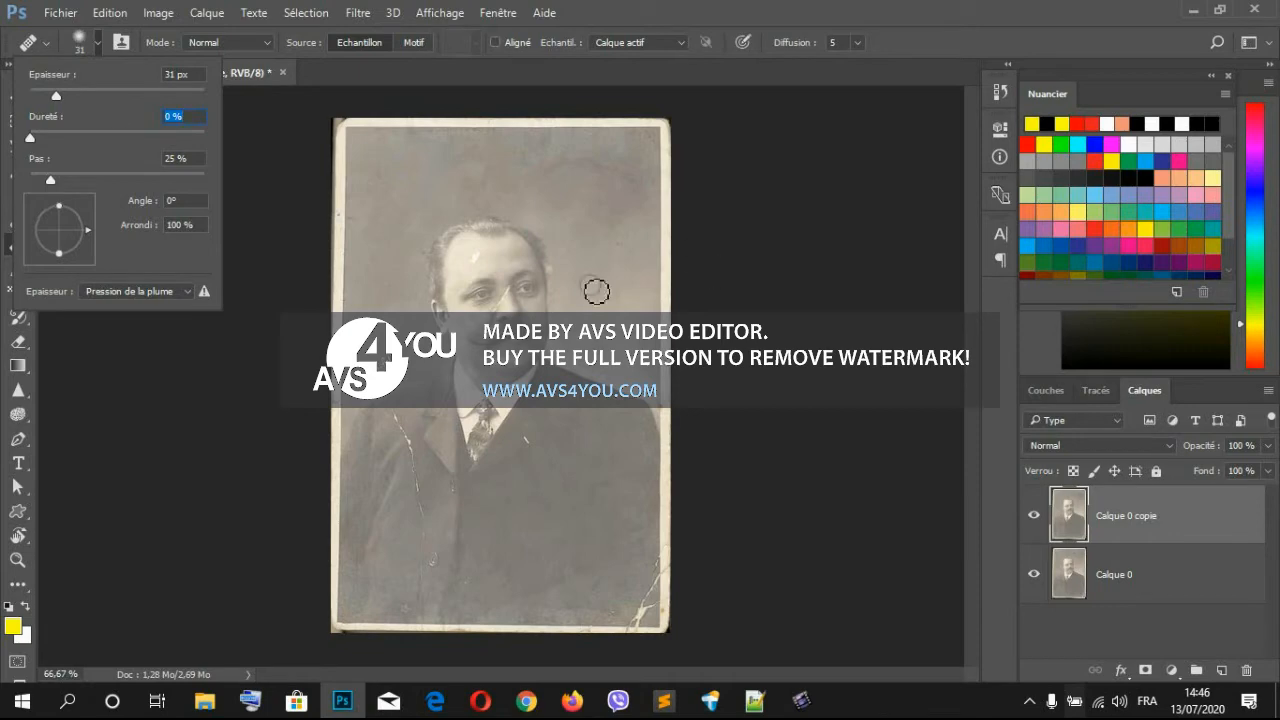
click(579, 299)
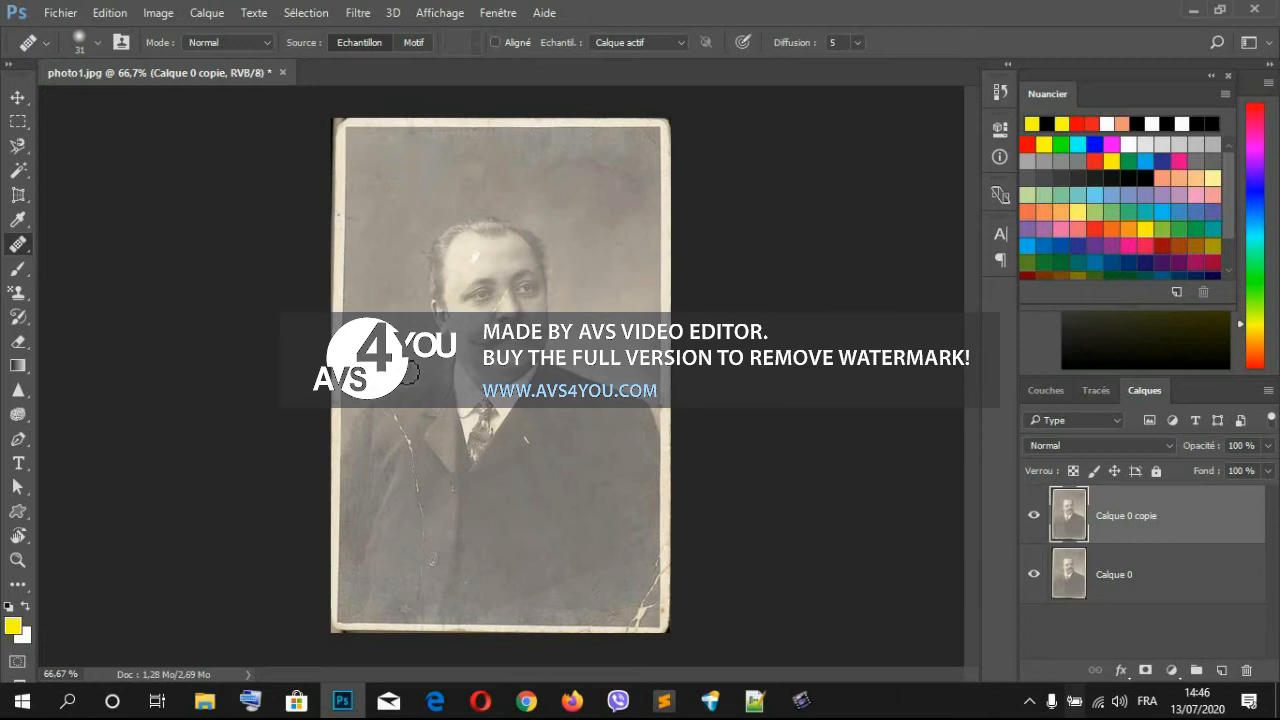
click(1028, 698)
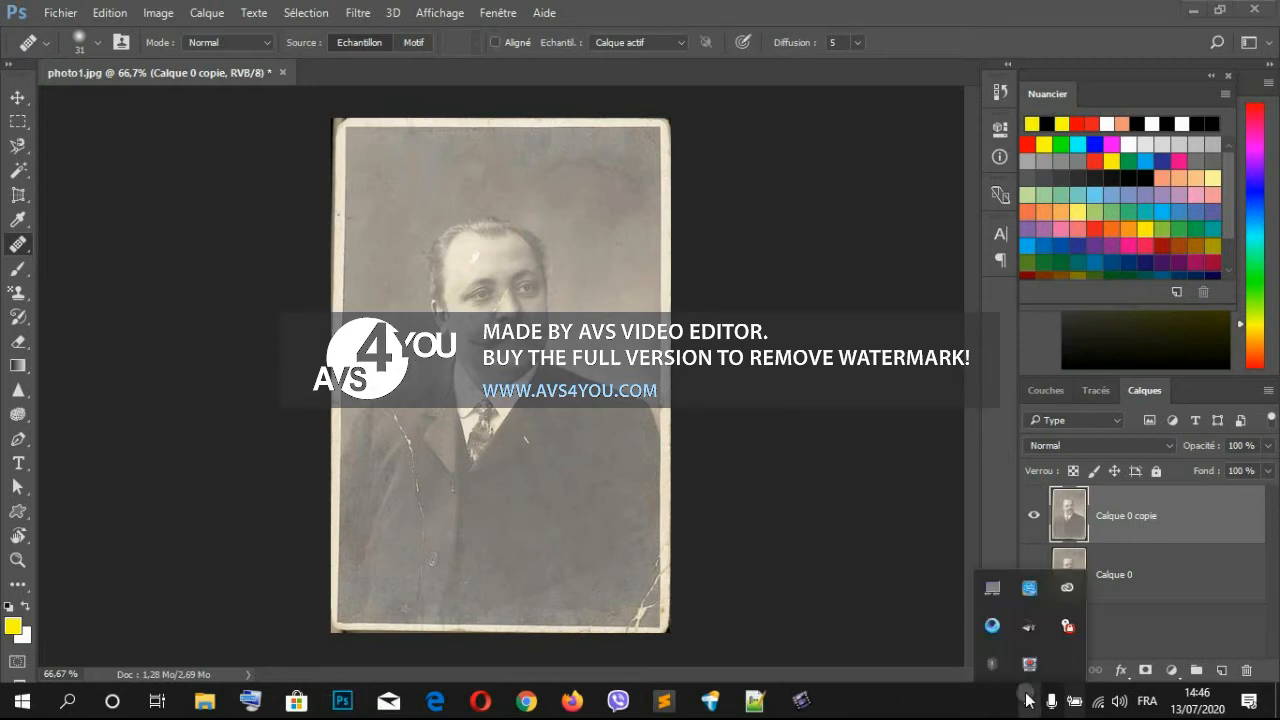
right_click(1028, 664)
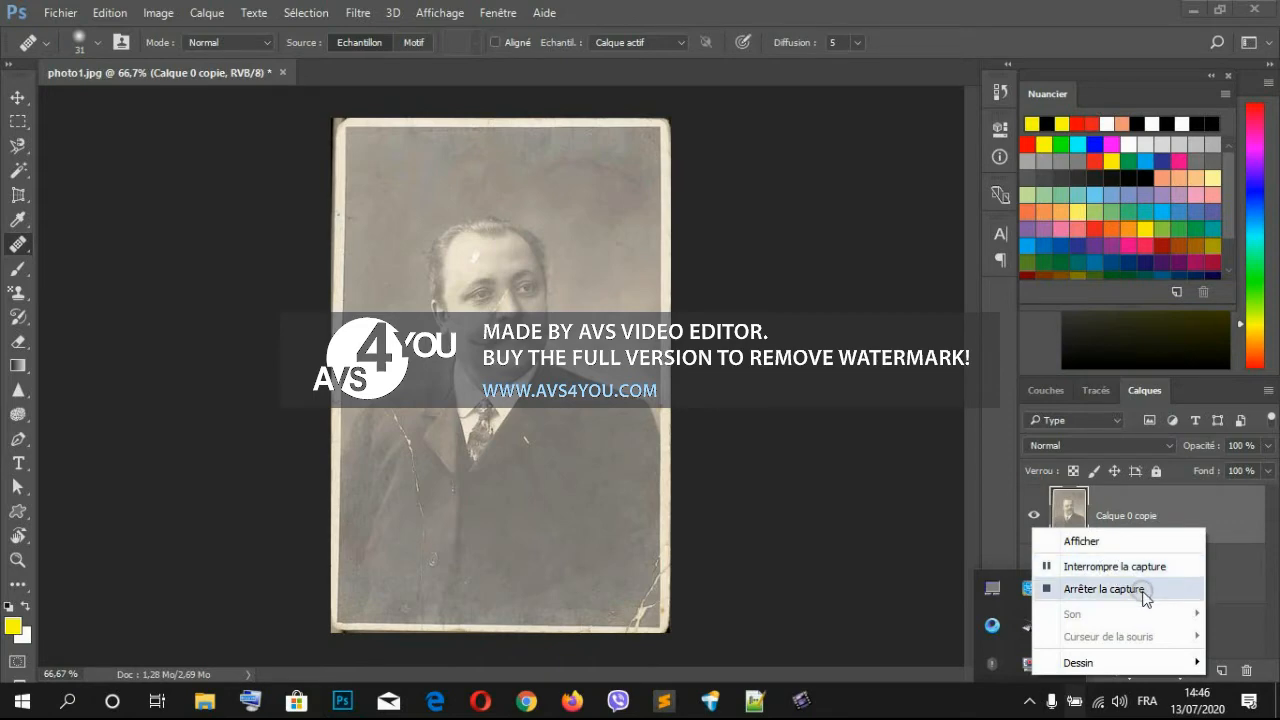
click(1118, 567)
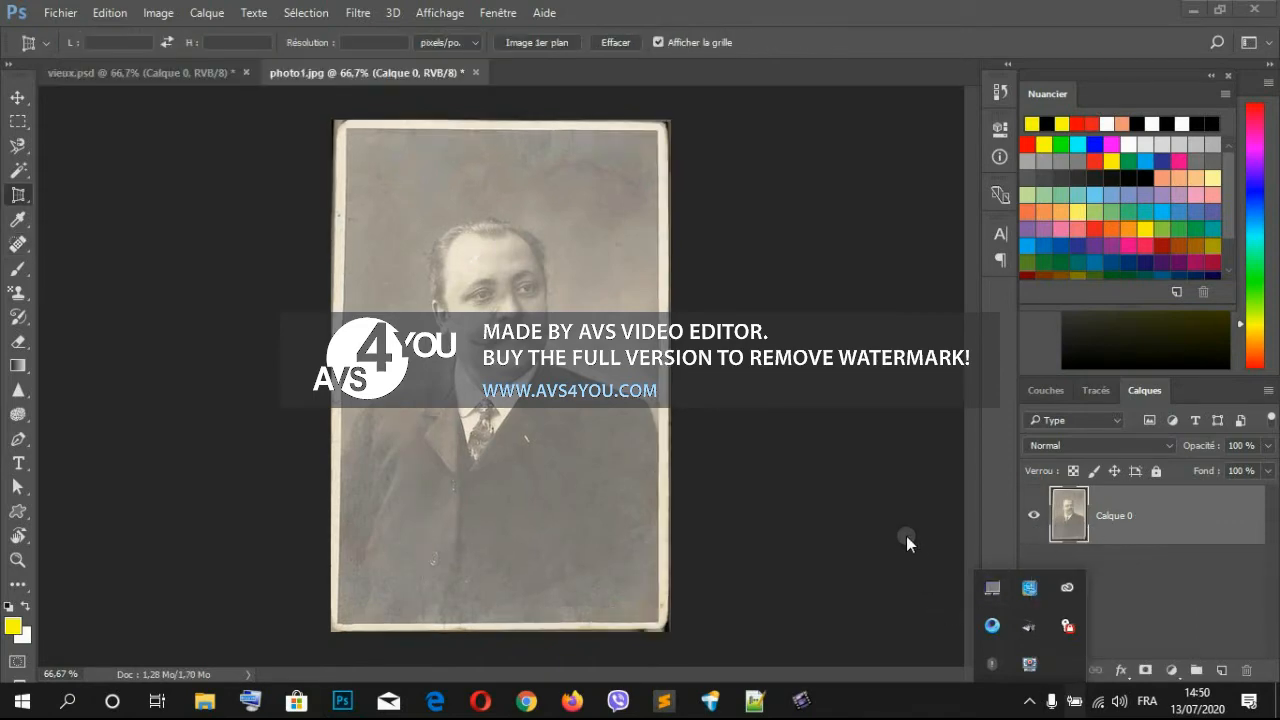
click(906, 536)
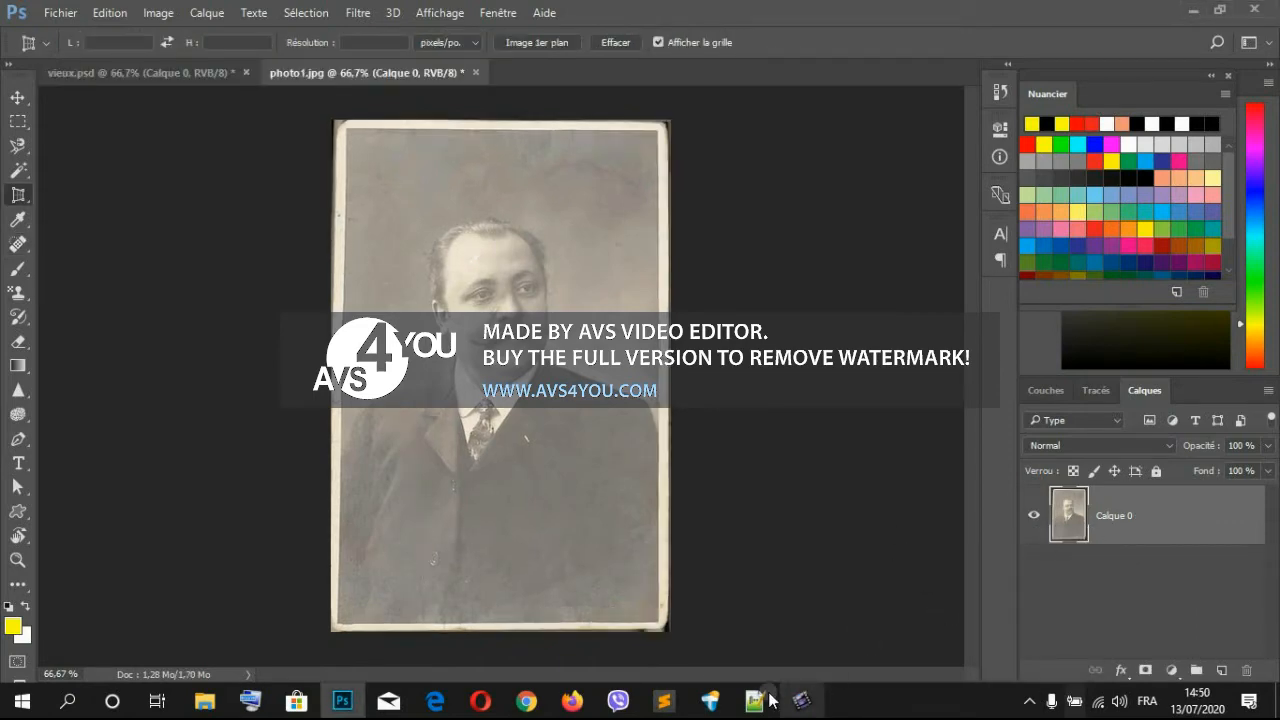
Step: Remove the white scratch on the man's forehead with the Spot Healing Brush at 31 px
click(27, 99)
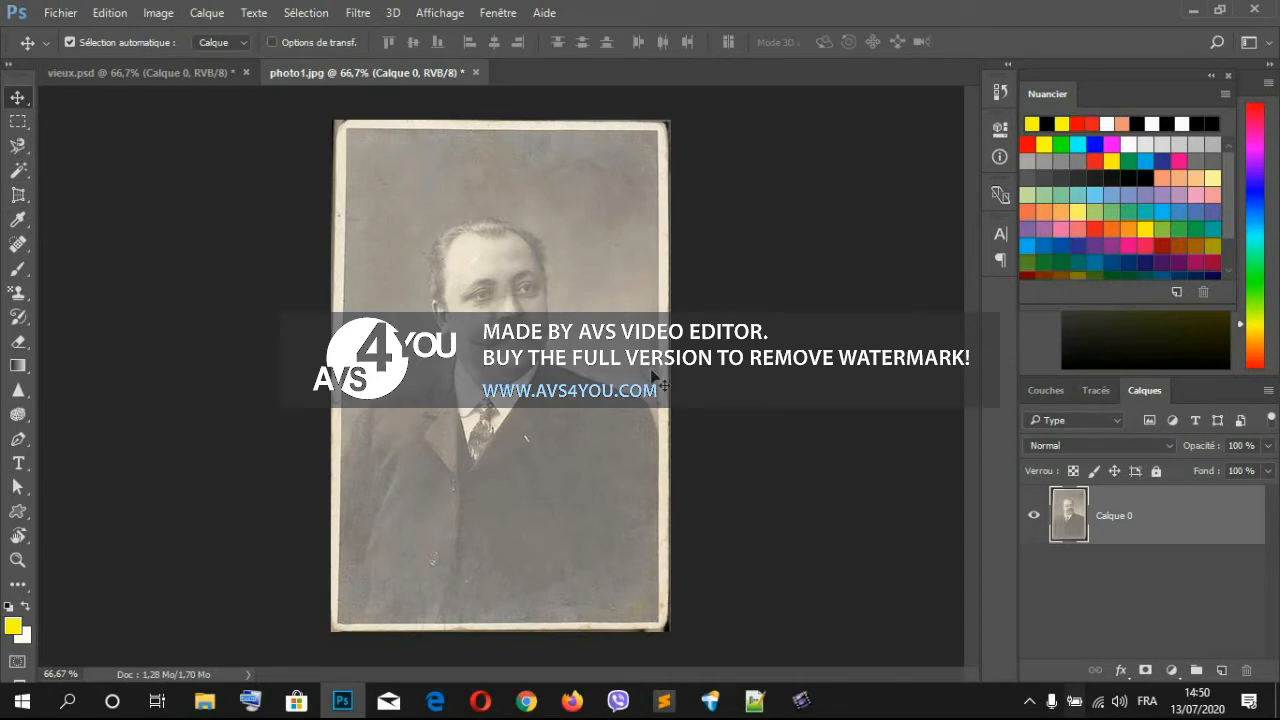
key(ctrl+plus)
key(ctrl+plus)
key(ctrl+plus)
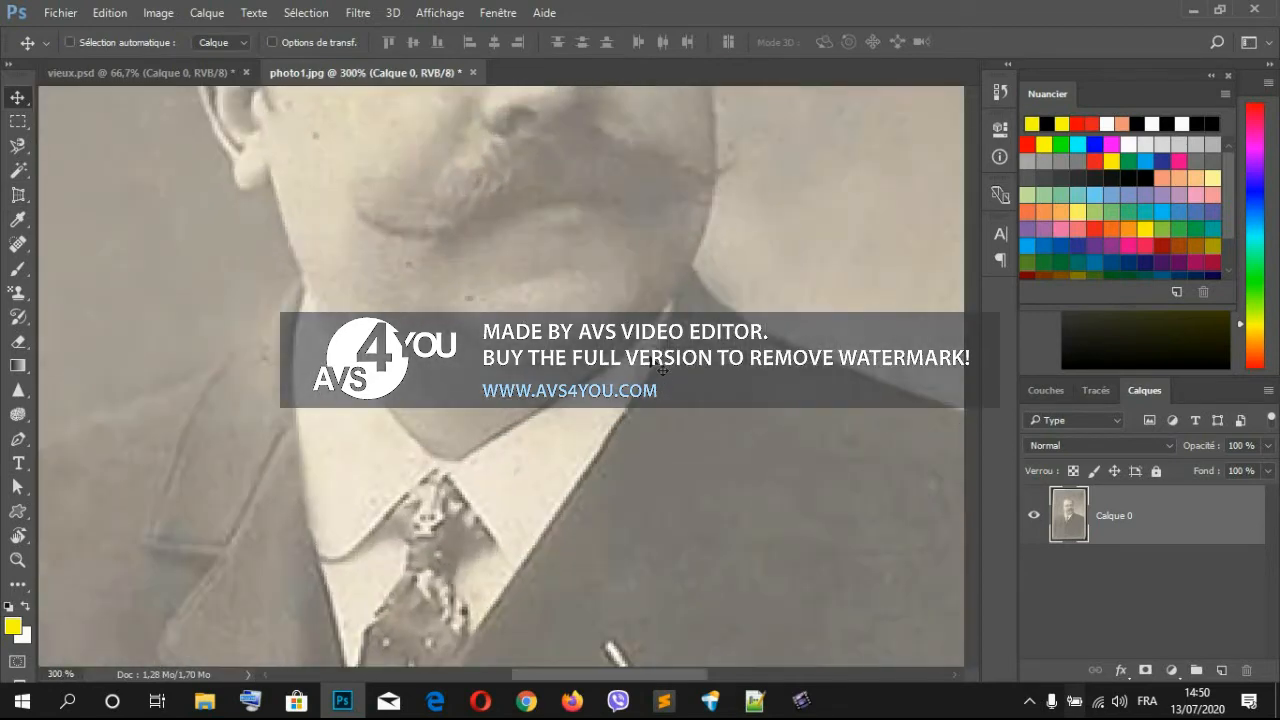
scroll(650, 335, up, 10)
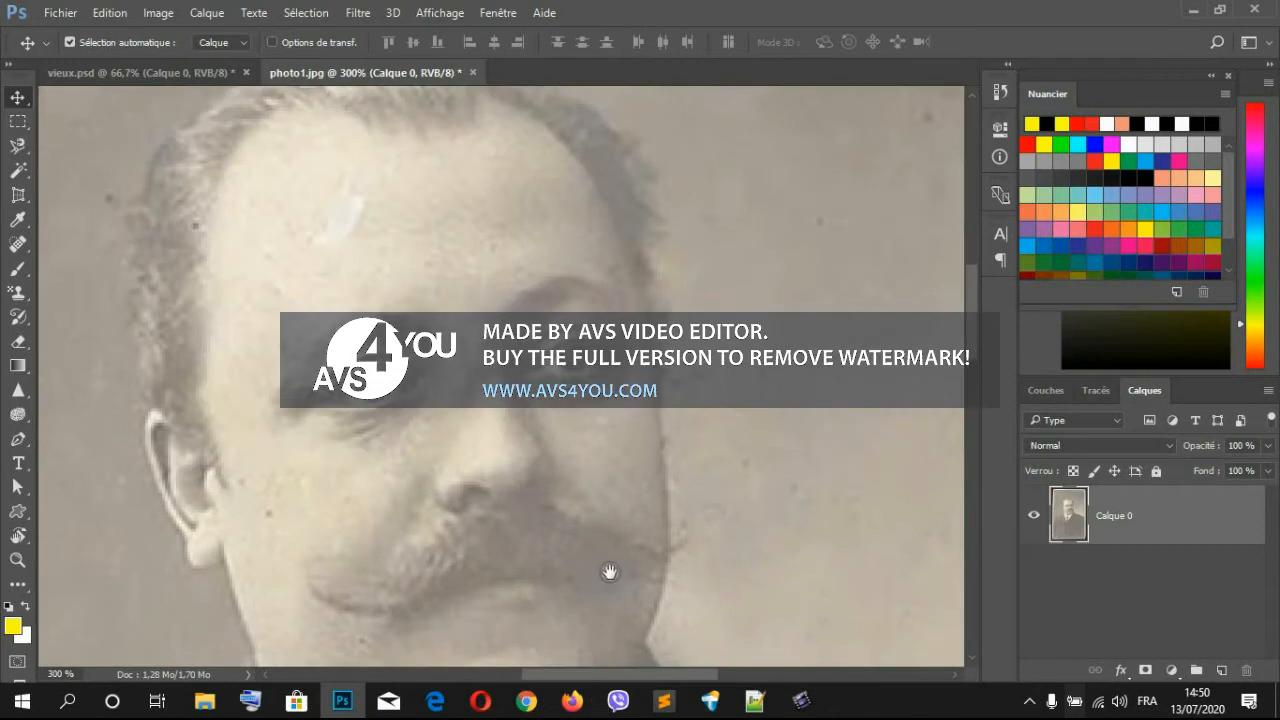
drag(18, 243, 85, 240)
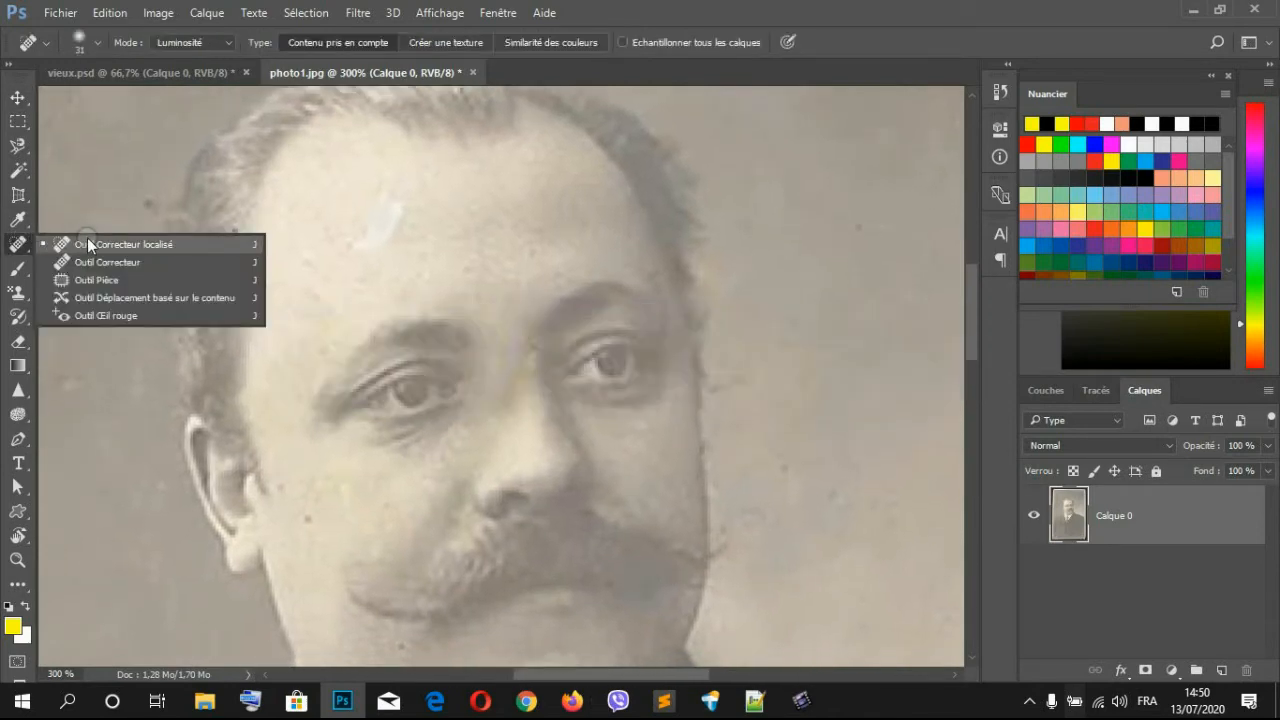
click(87, 239)
click(395, 223)
click(354, 250)
click(395, 190)
Step: Heal the small dark spots around the eye and on the cheek near the ear with the Spot Healing Brush
click(392, 392)
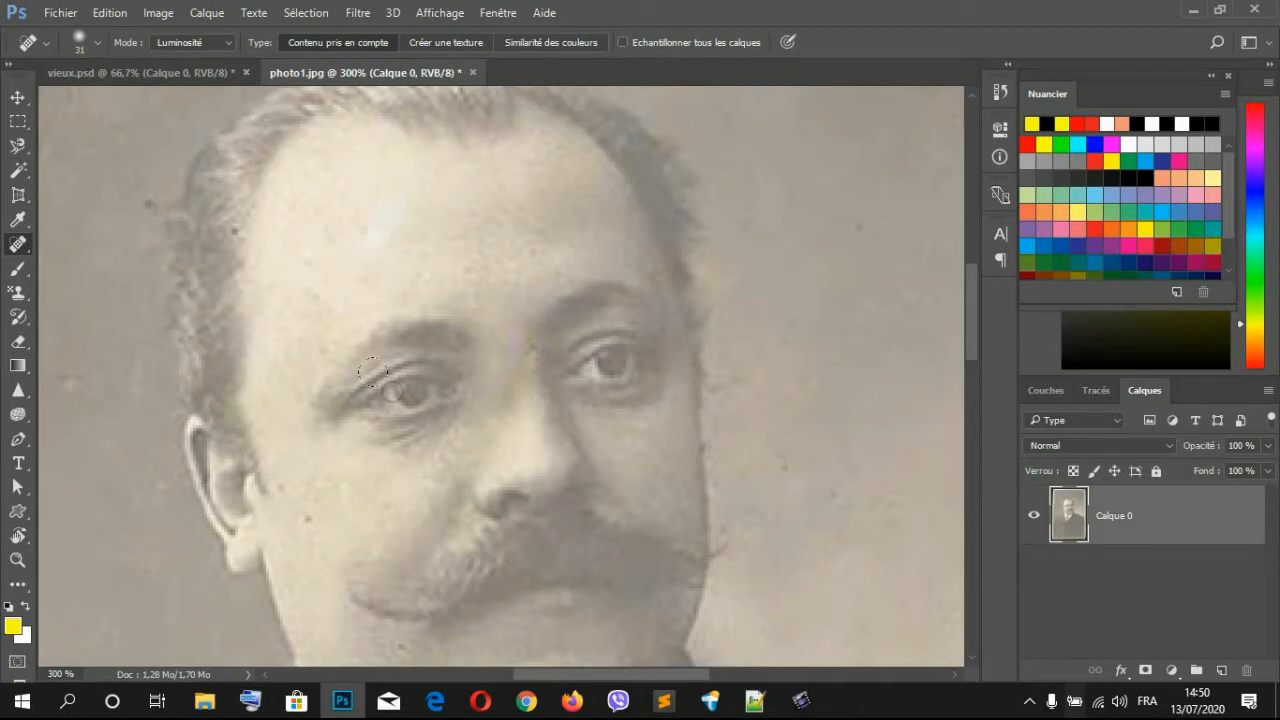
click(399, 453)
click(314, 506)
click(280, 486)
click(291, 487)
Step: Heal the blemishes along the face's outer edge and beside the hair with the Spot Healing Brush
click(731, 393)
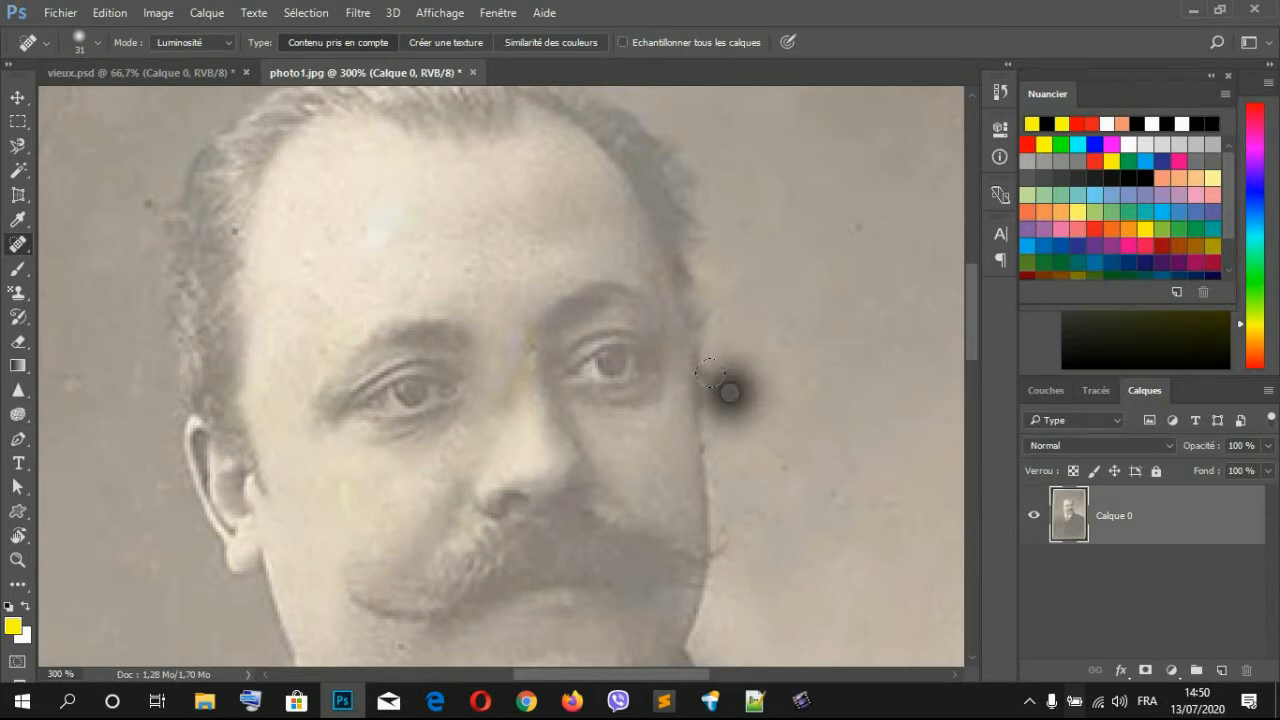
click(733, 532)
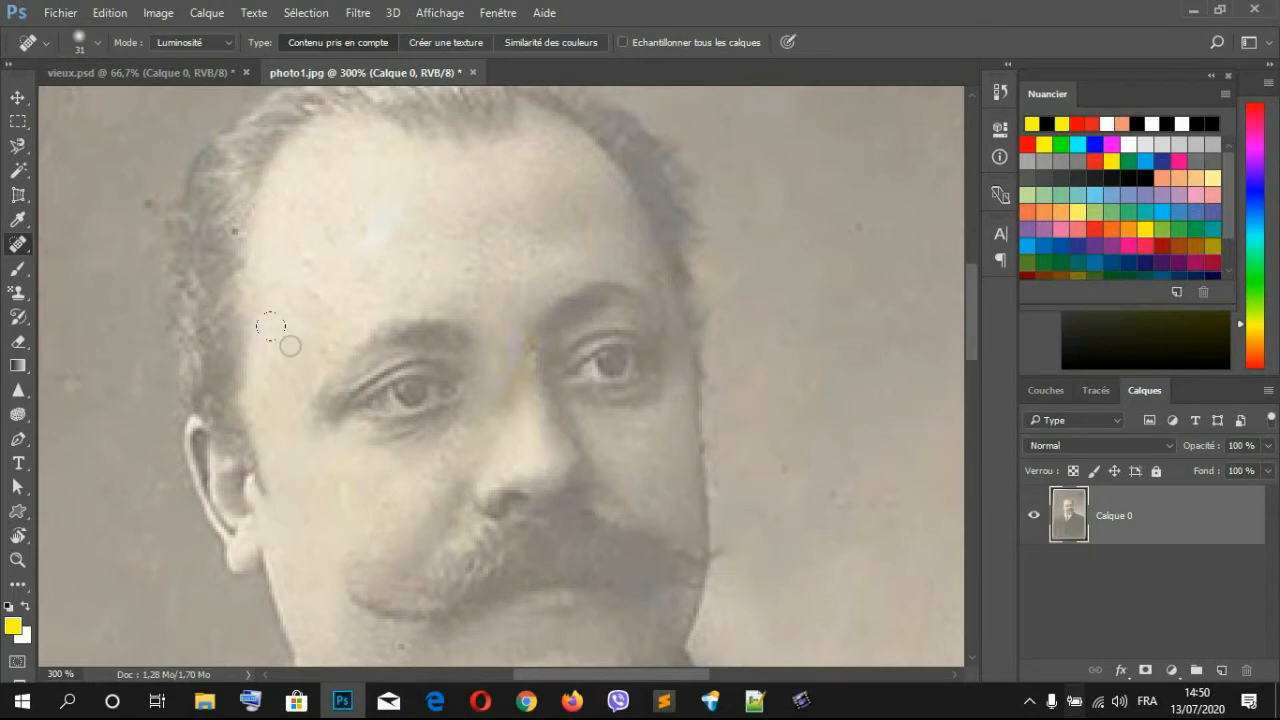
click(155, 210)
key(ctrl+minus)
key(ctrl+minus)
key(ctrl+minus)
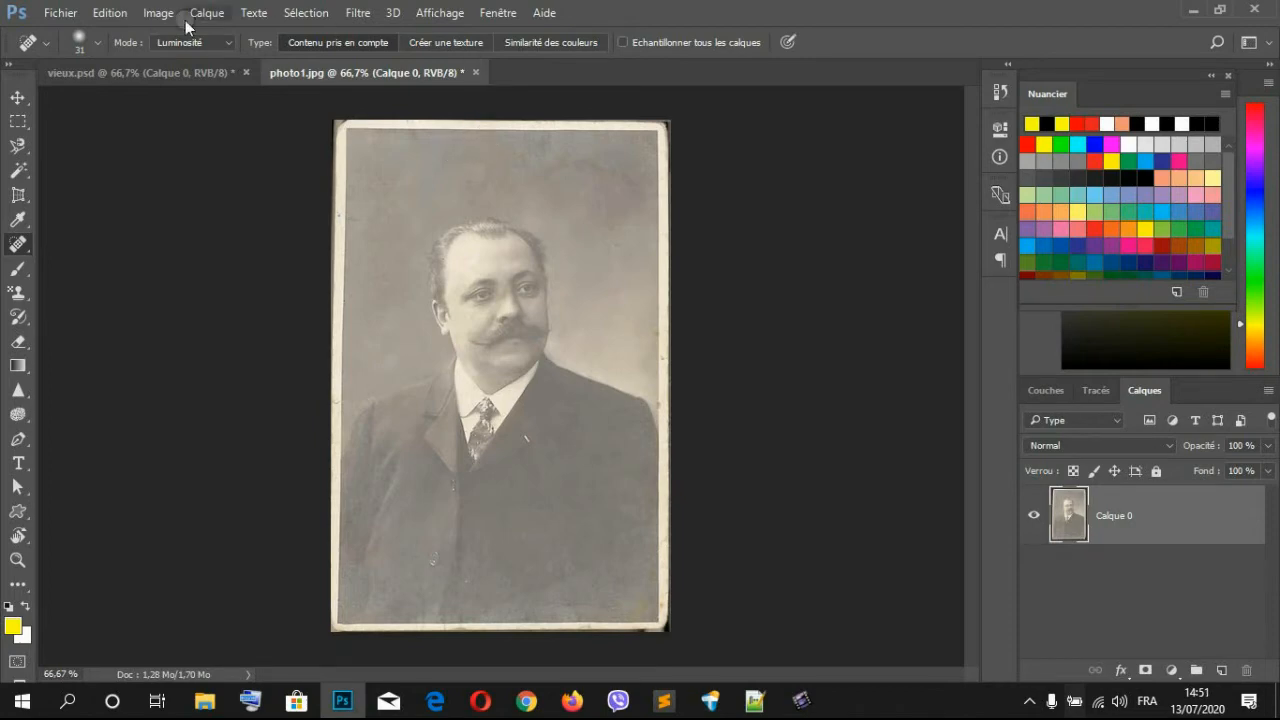
Step: Select a thin rectangular strip across the photo's top border, fill it with white (Blanc) in Normal mode at 100 % opacity, and deselect
click(17, 97)
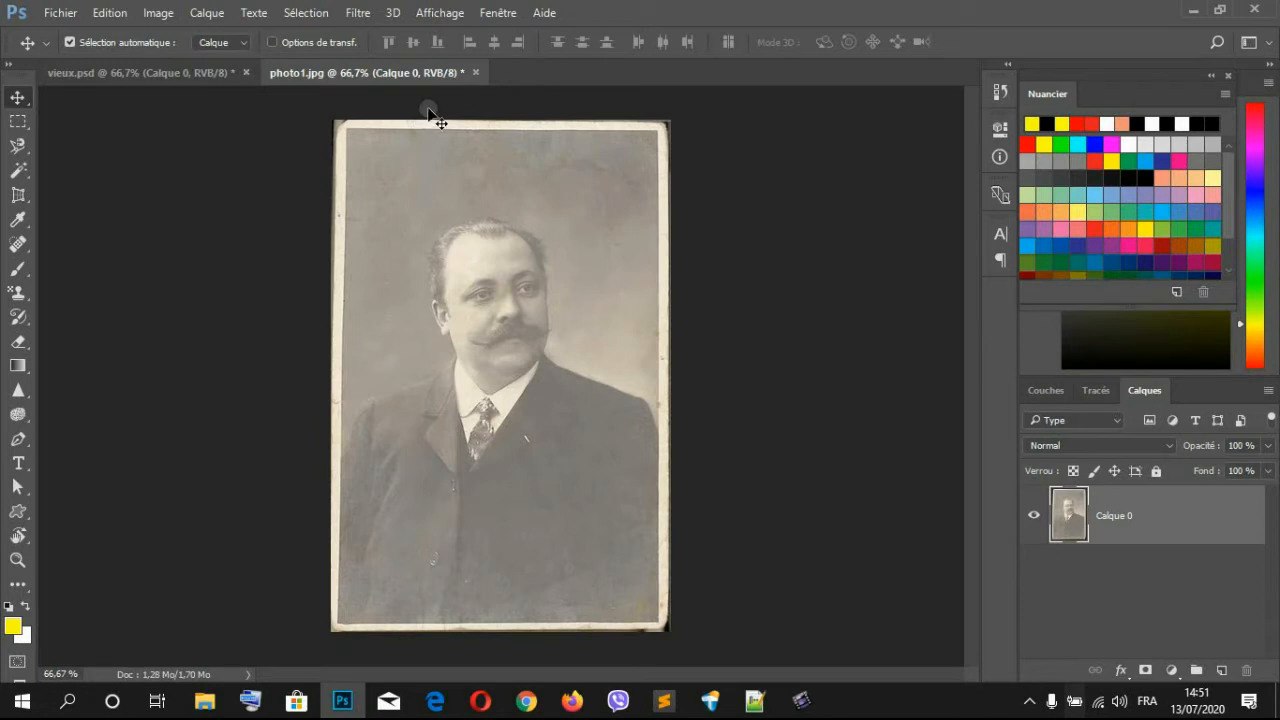
click(29, 118)
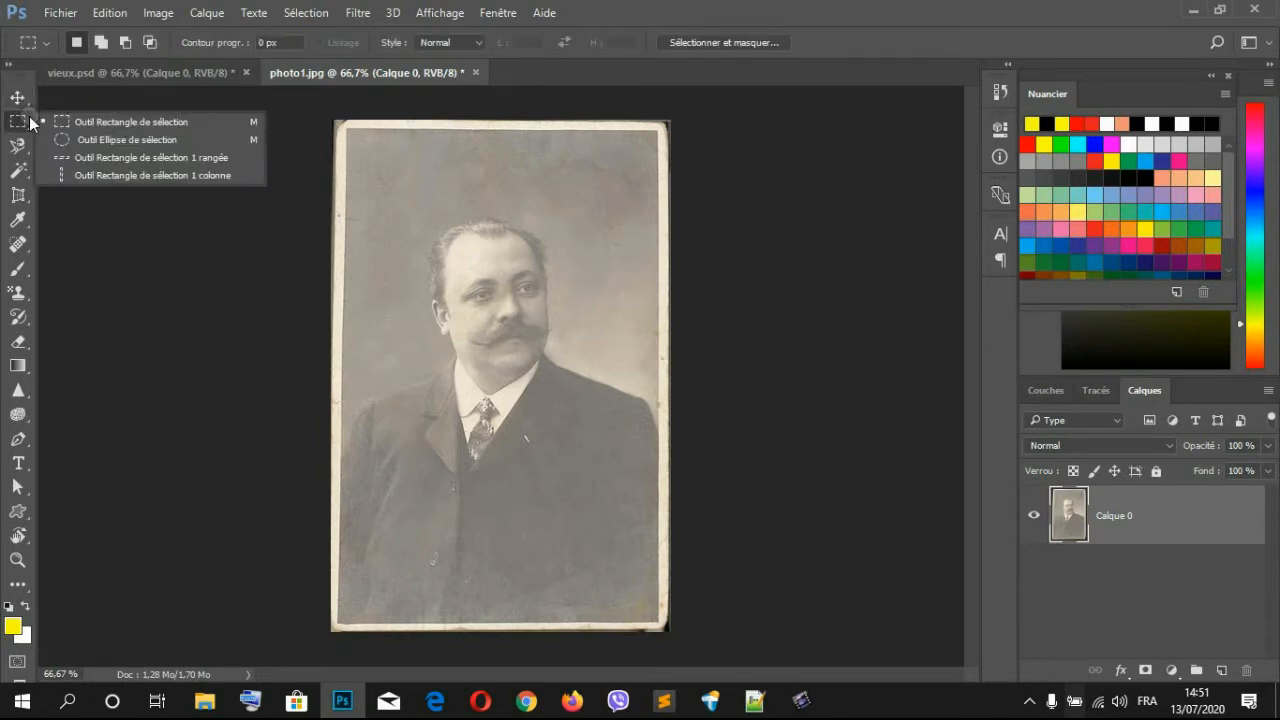
click(120, 120)
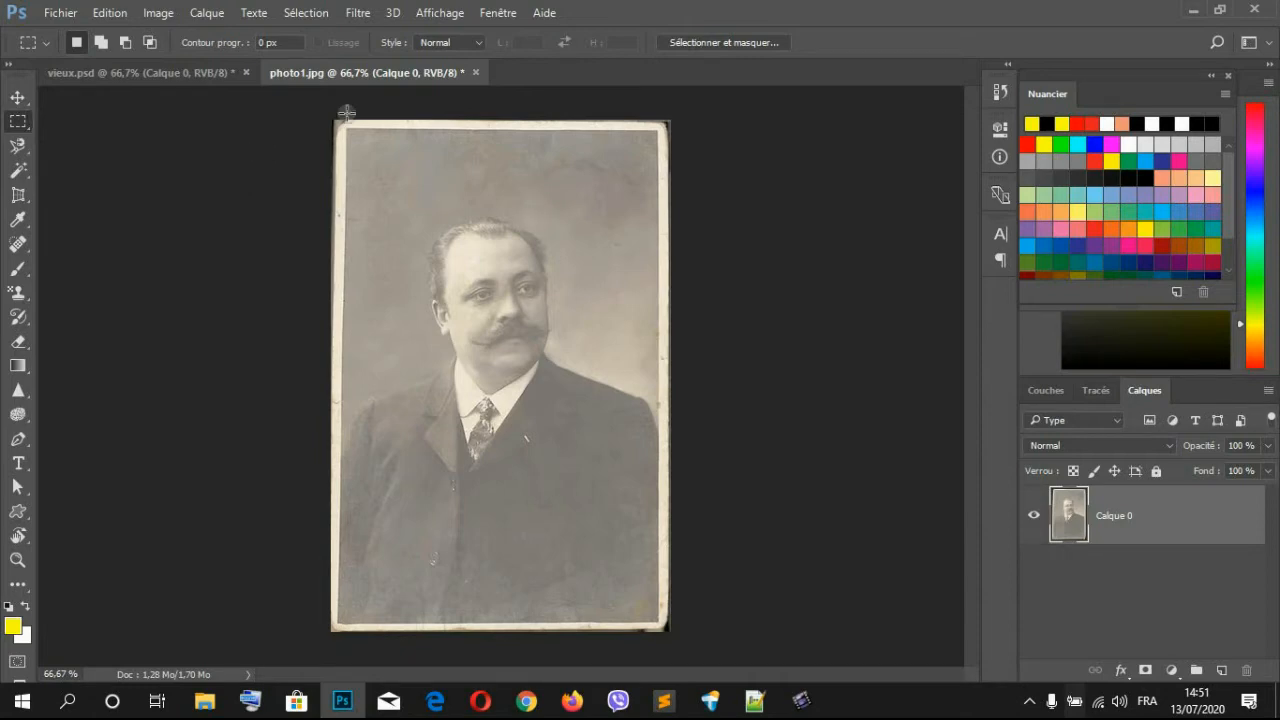
drag(332, 116, 678, 138)
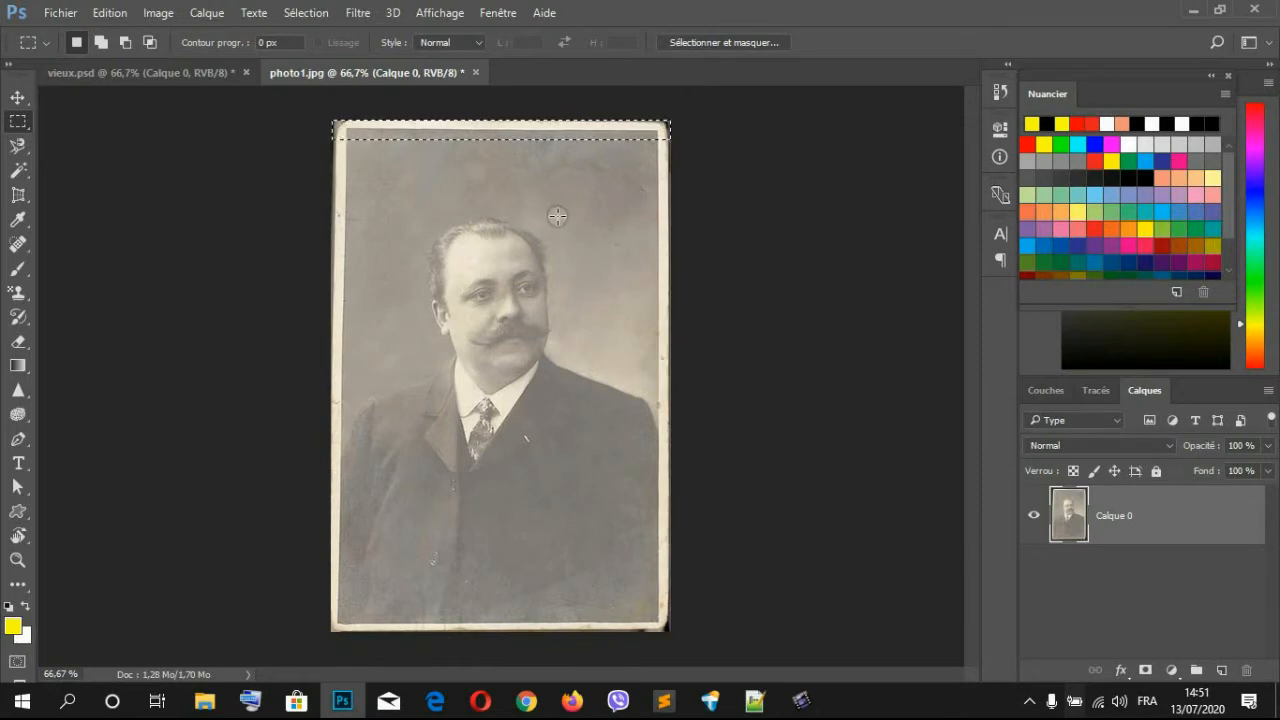
click(110, 12)
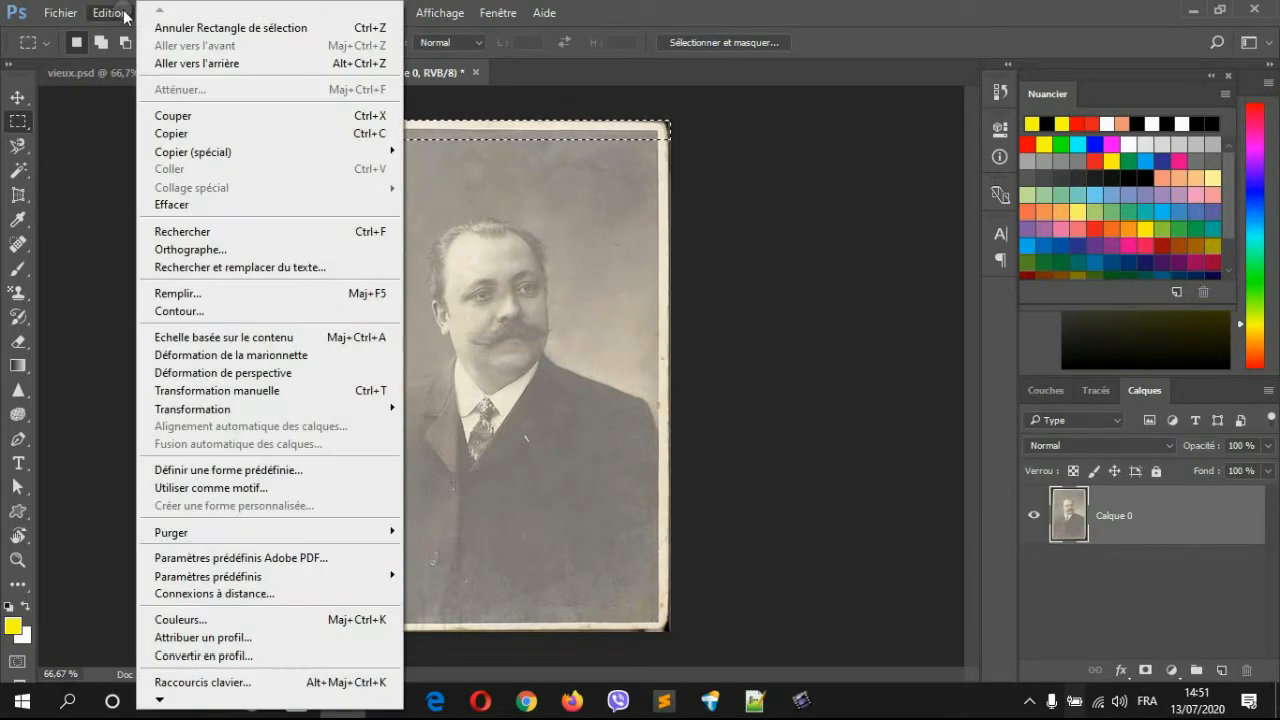
click(240, 293)
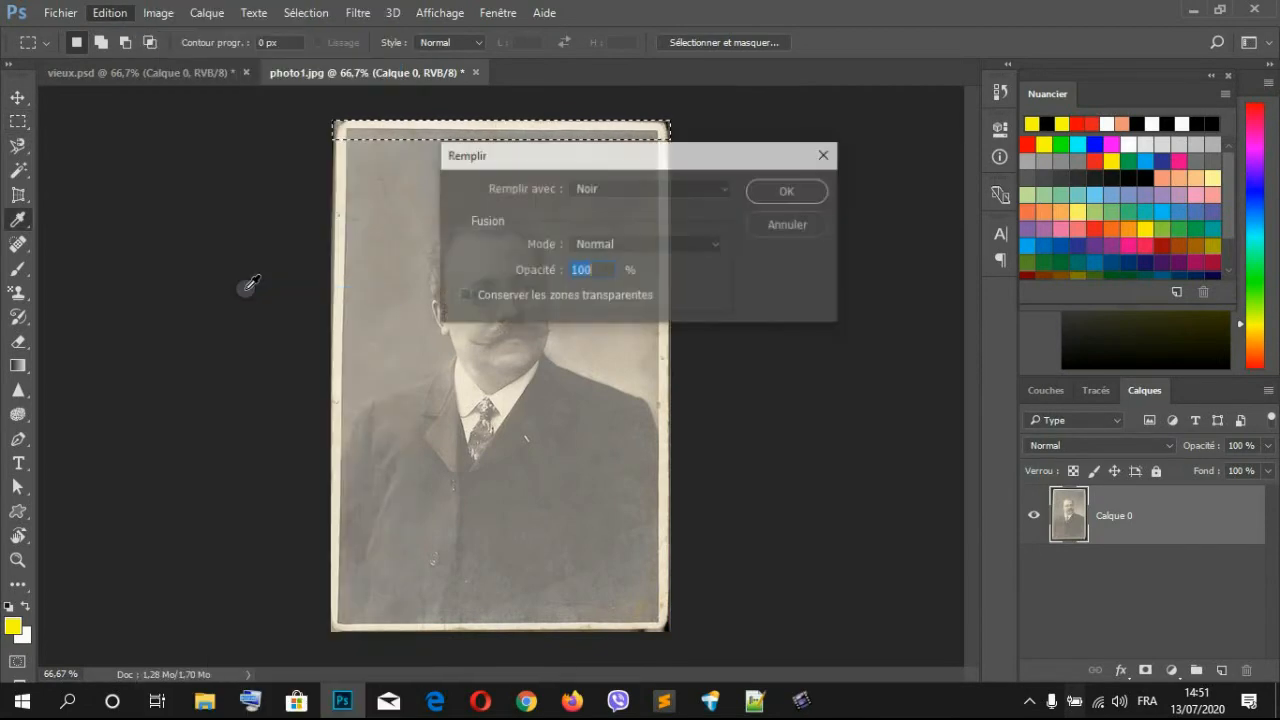
click(726, 189)
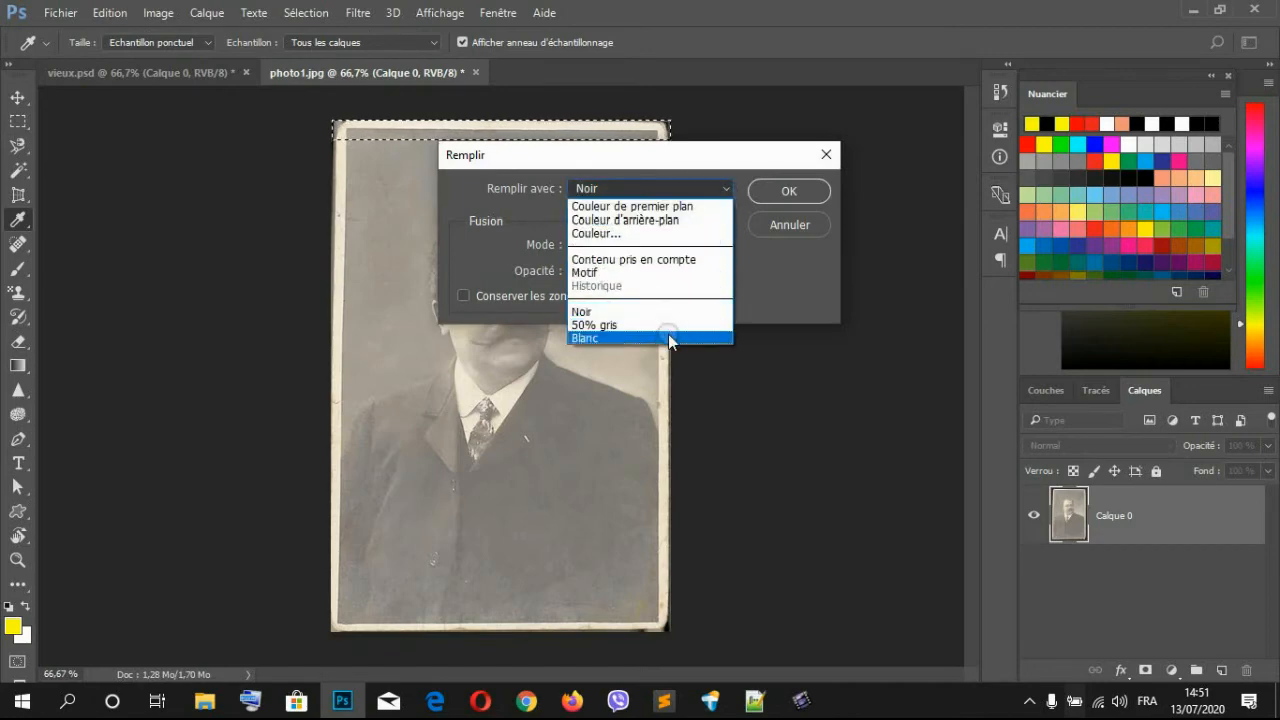
click(668, 338)
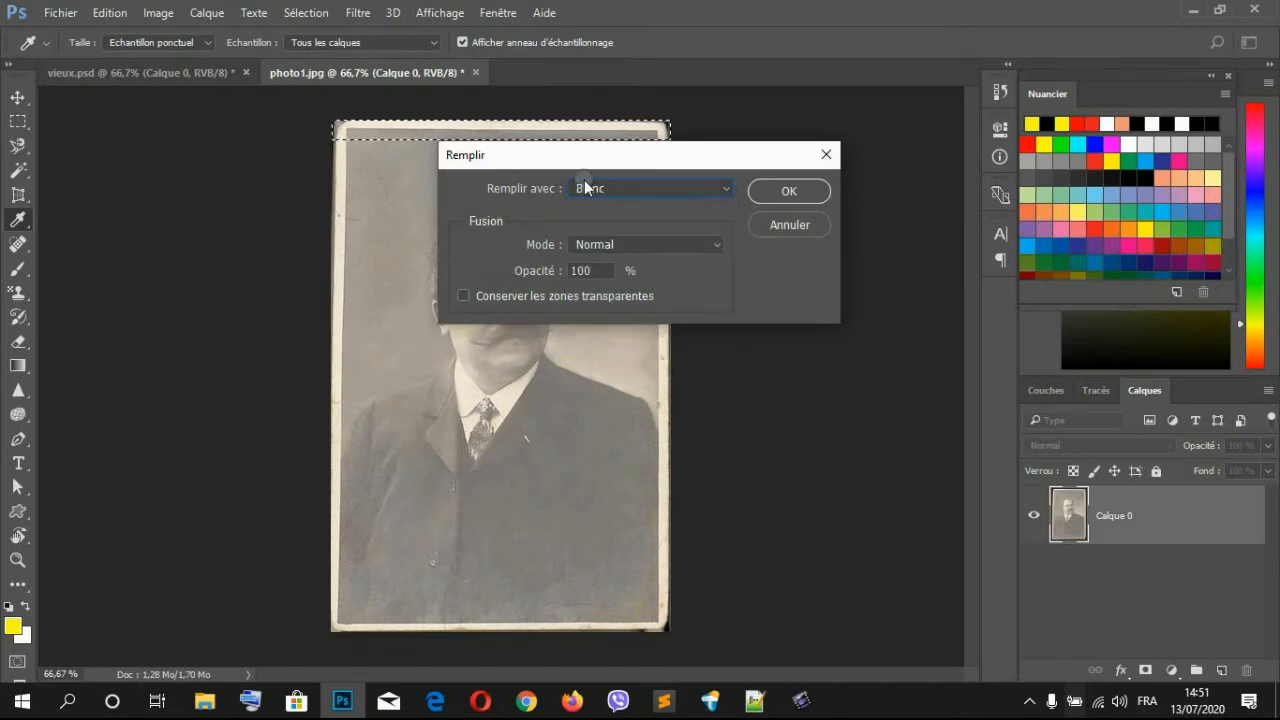
click(790, 191)
key(m)
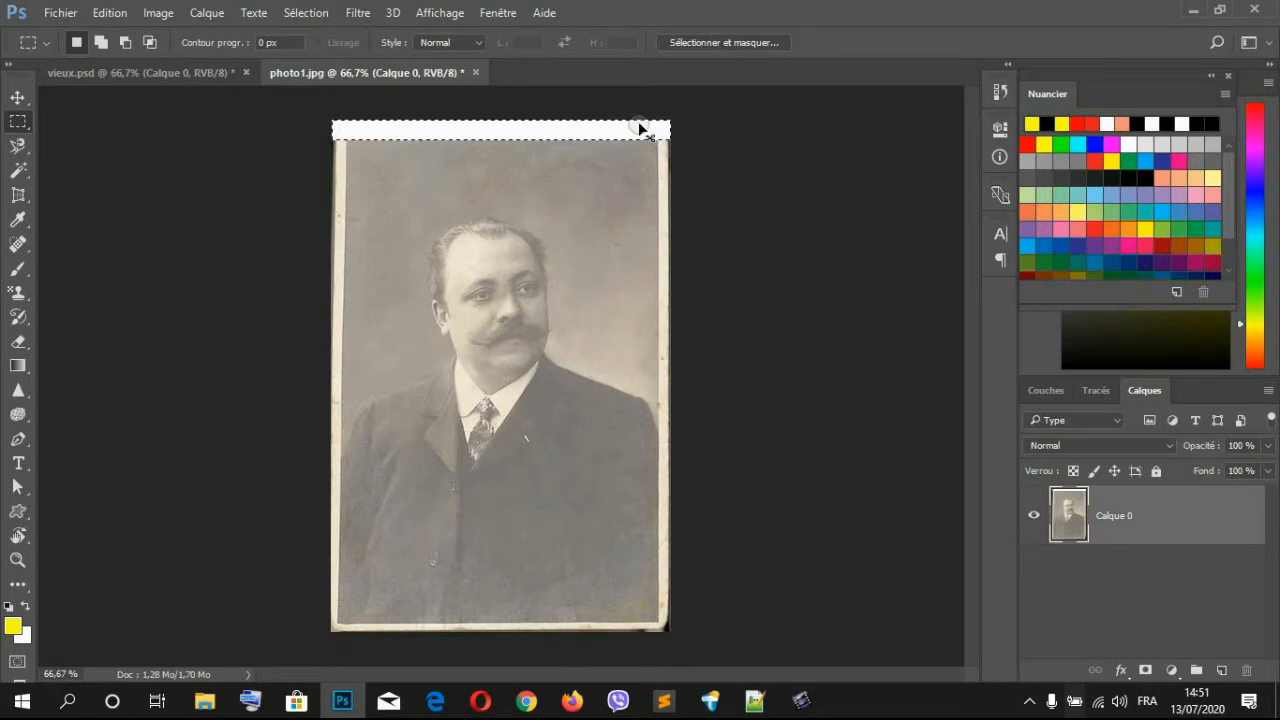
key(ctrl+d)
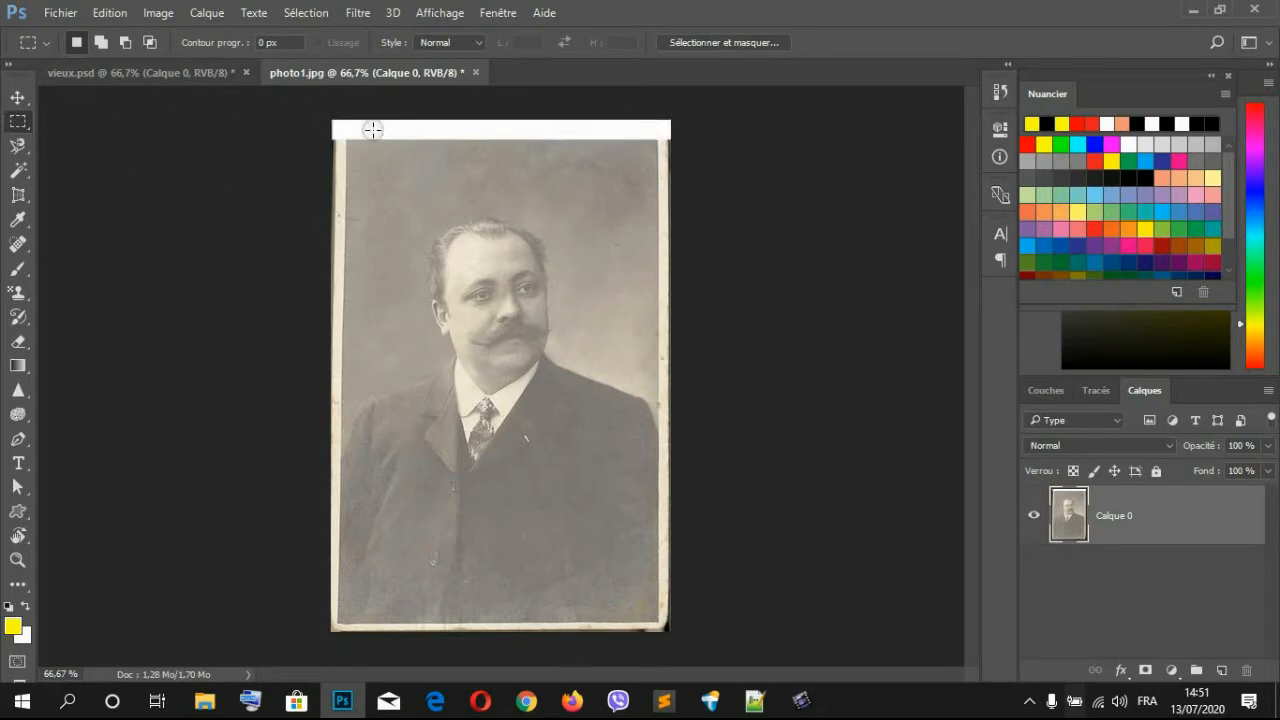
Step: Cover the photo's left and bottom borders by selecting a rectangular strip along each and filling it with white
drag(332, 121, 355, 634)
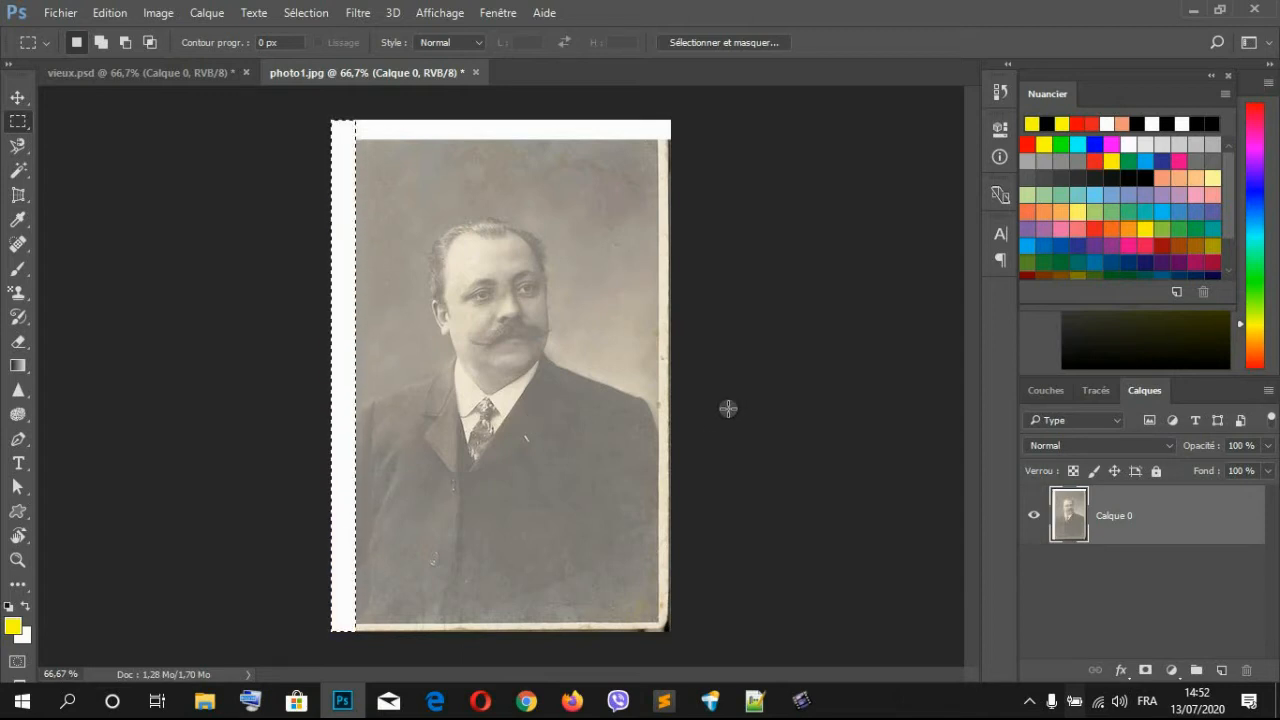
drag(328, 619, 729, 646)
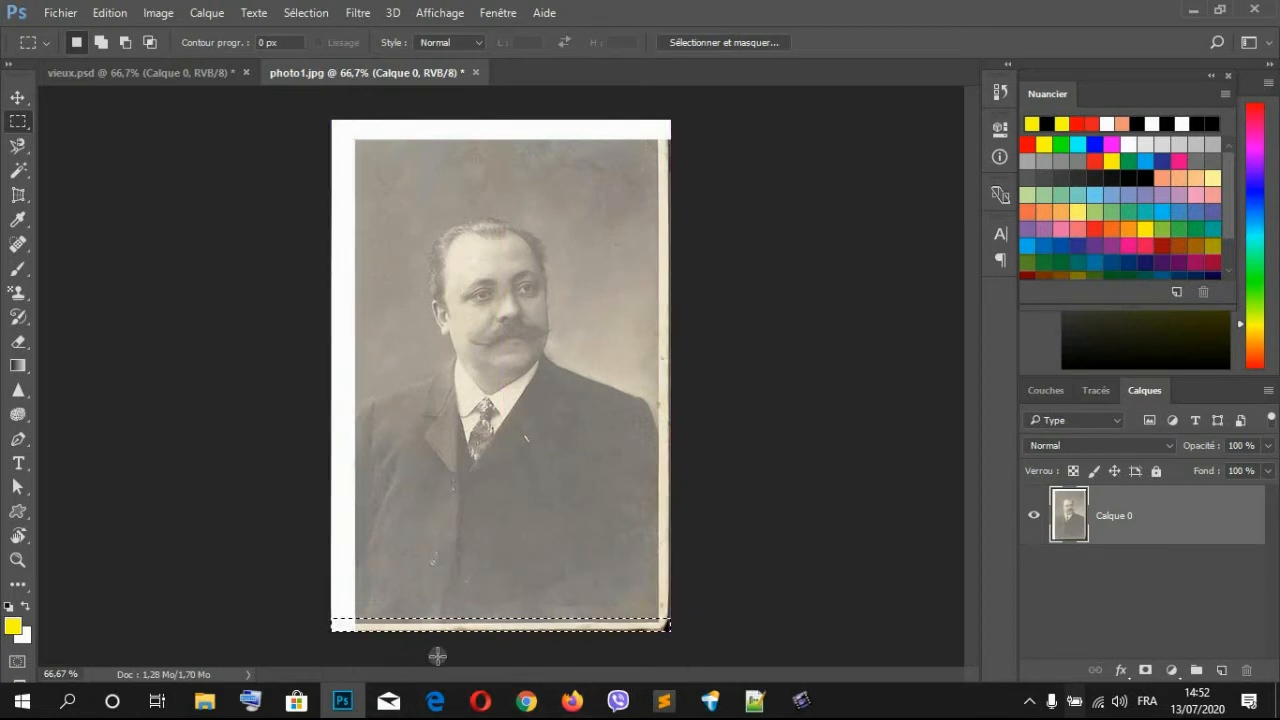
key(ctrl+BackSpace)
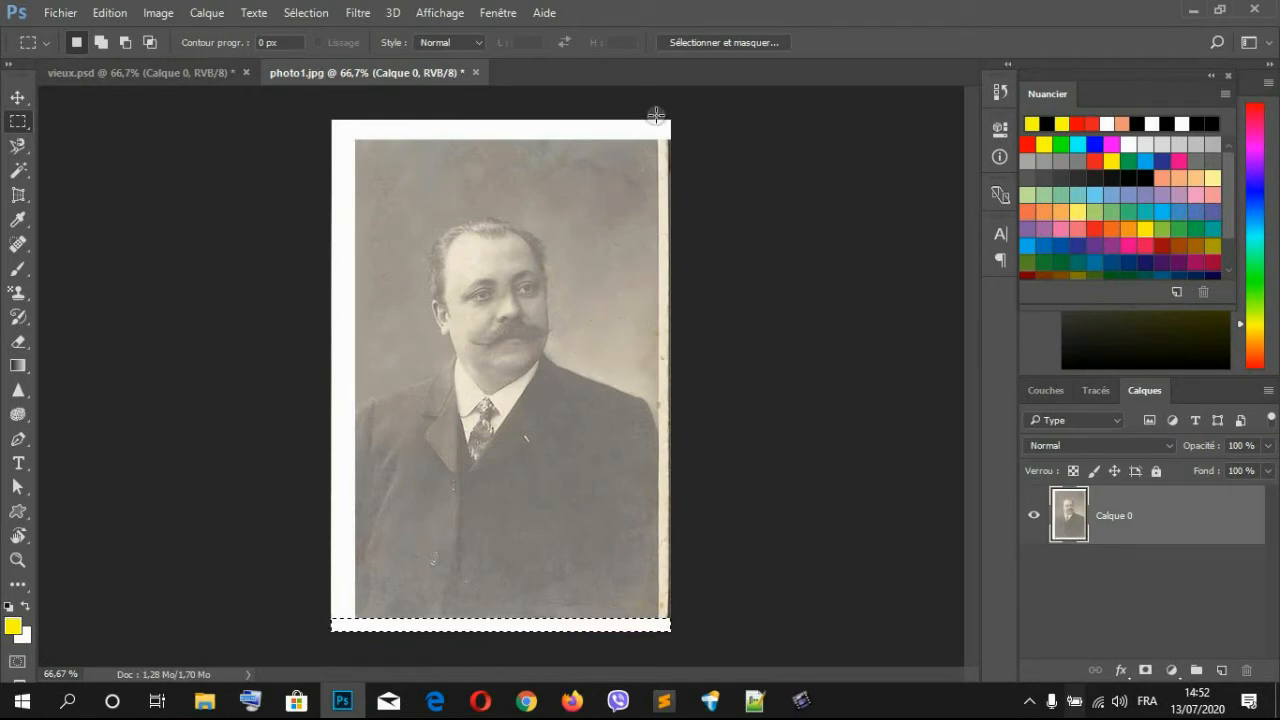
Step: Select a narrow rectangular strip along the photo's right border, fill it with white, and deselect
drag(658, 118, 688, 627)
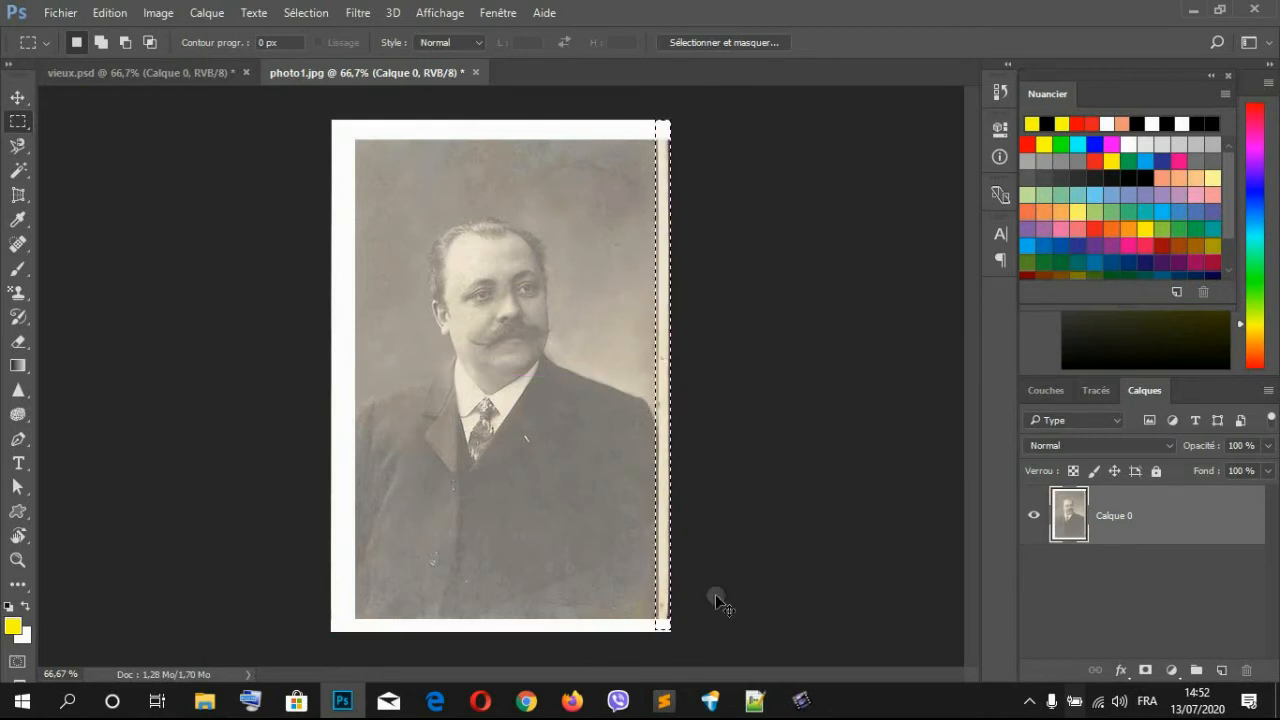
key(ctrl+BackSpace)
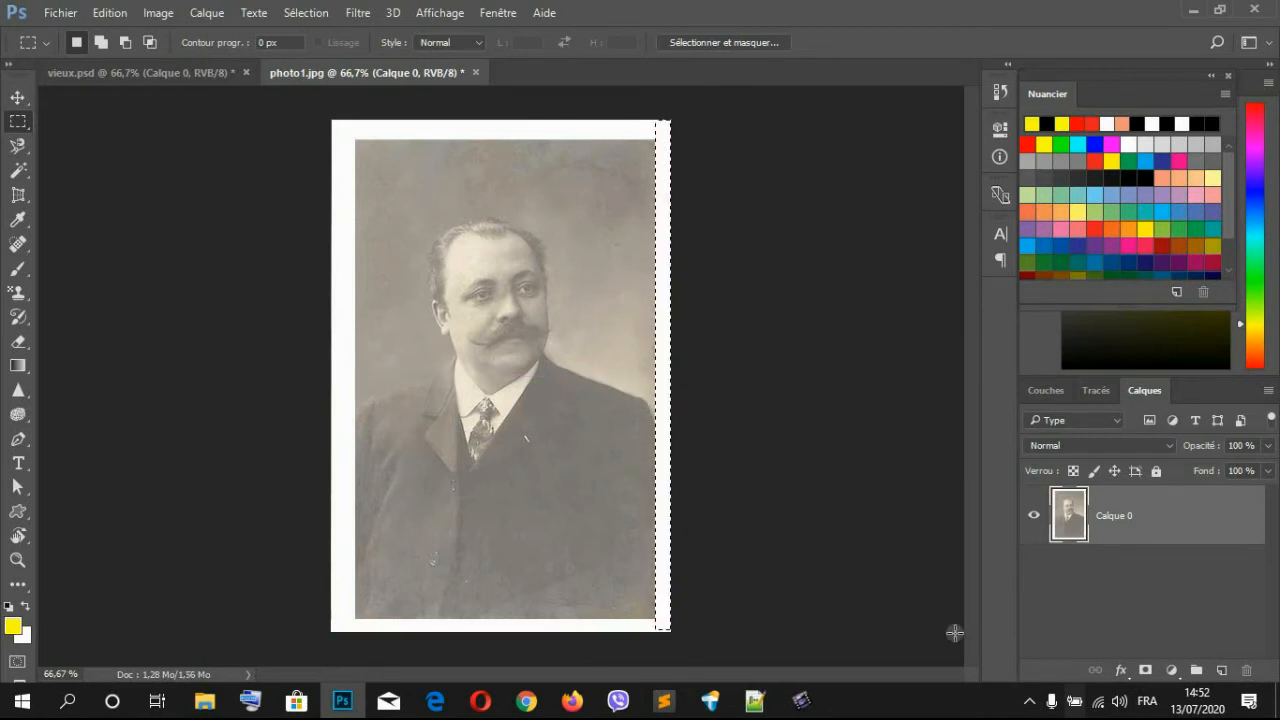
click(18, 97)
click(458, 510)
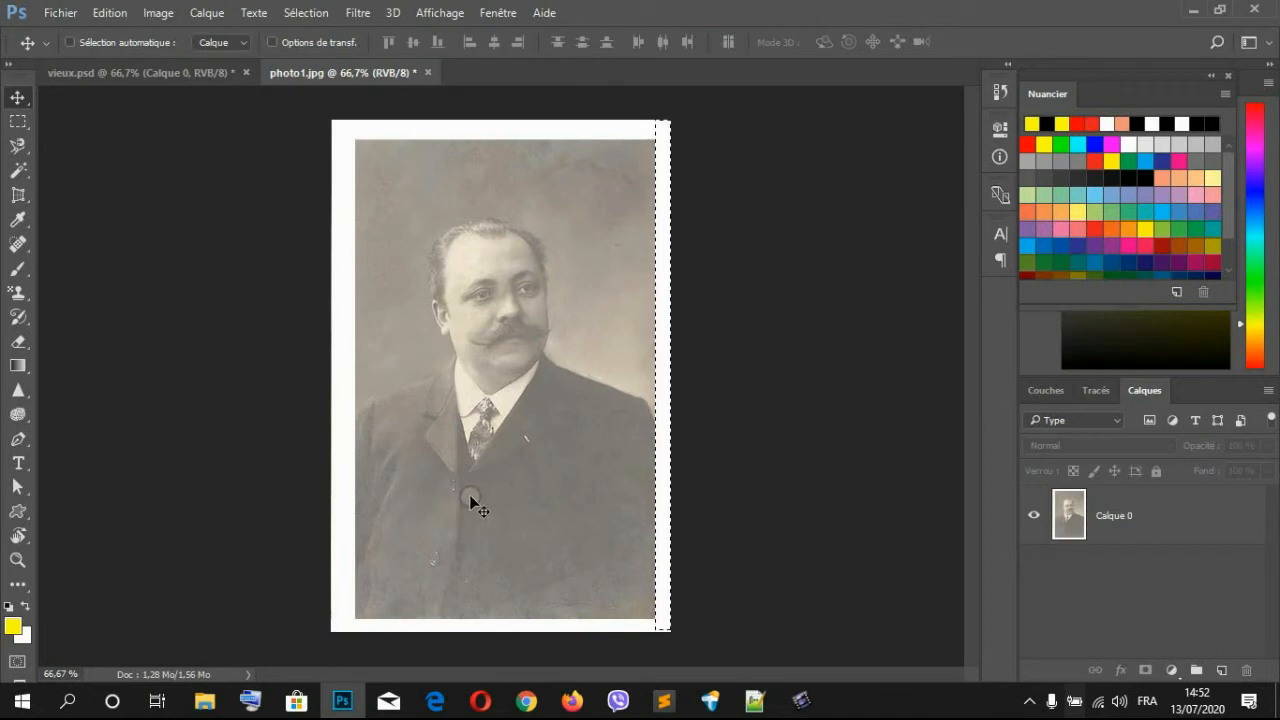
key(ctrl)
key(ctrl+d)
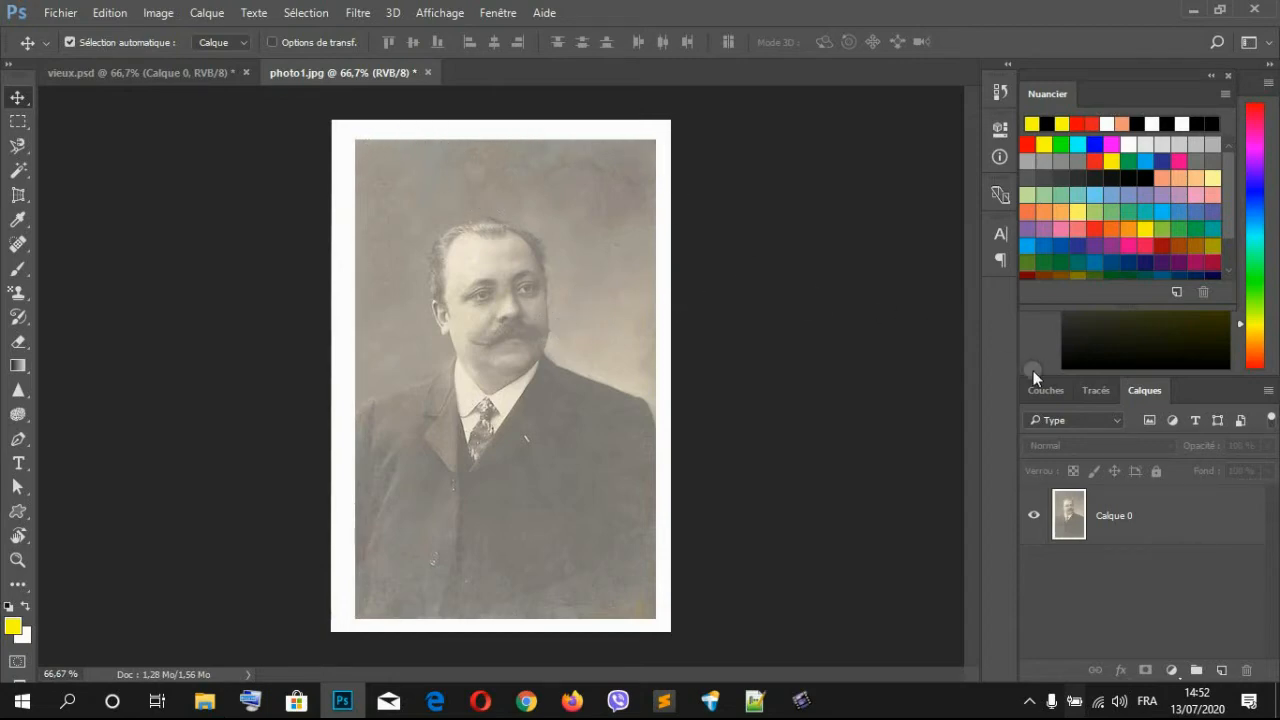
Step: Add a new empty layer above the portrait layer in photo1.jpg
click(1232, 678)
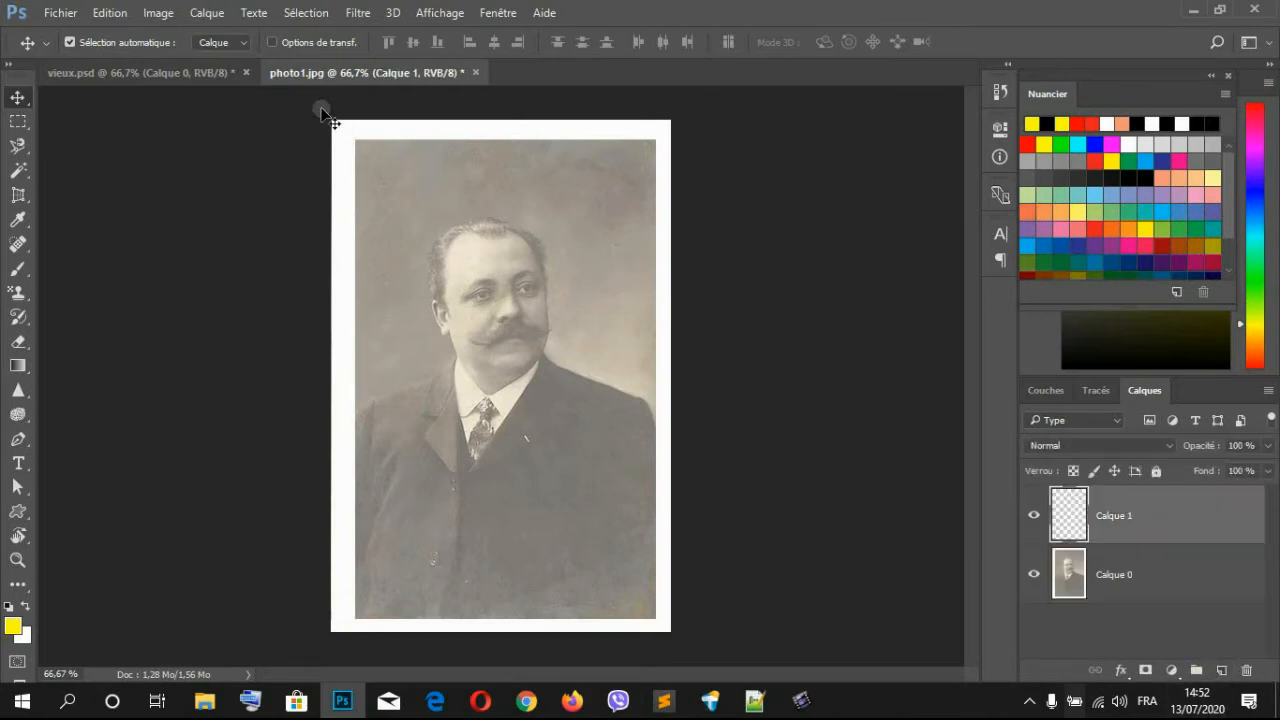
click(206, 13)
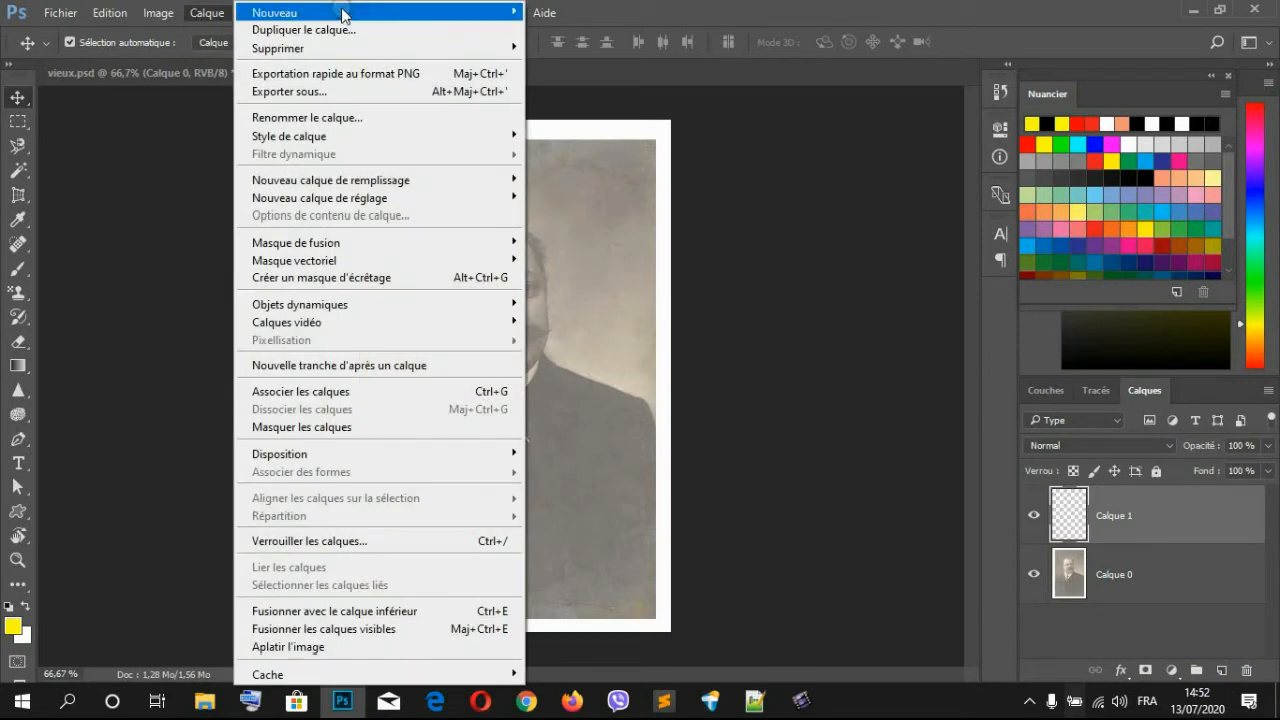
mouse_move(305, 12)
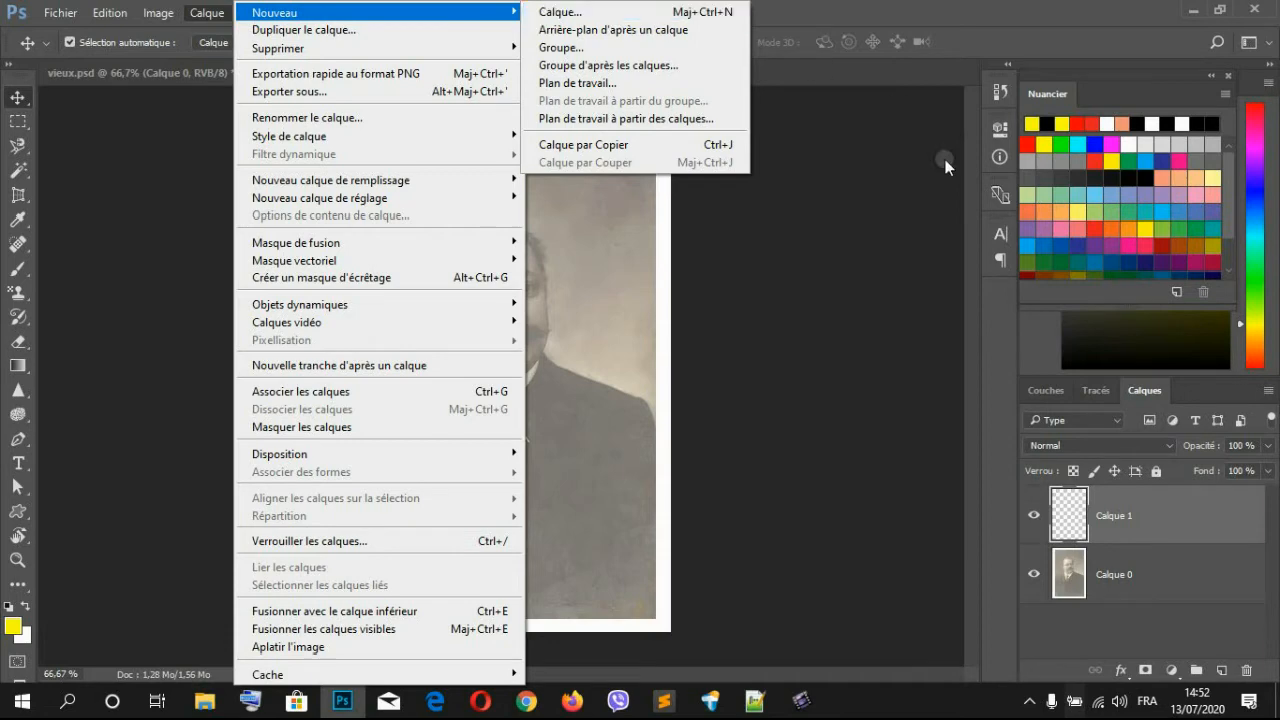
click(828, 290)
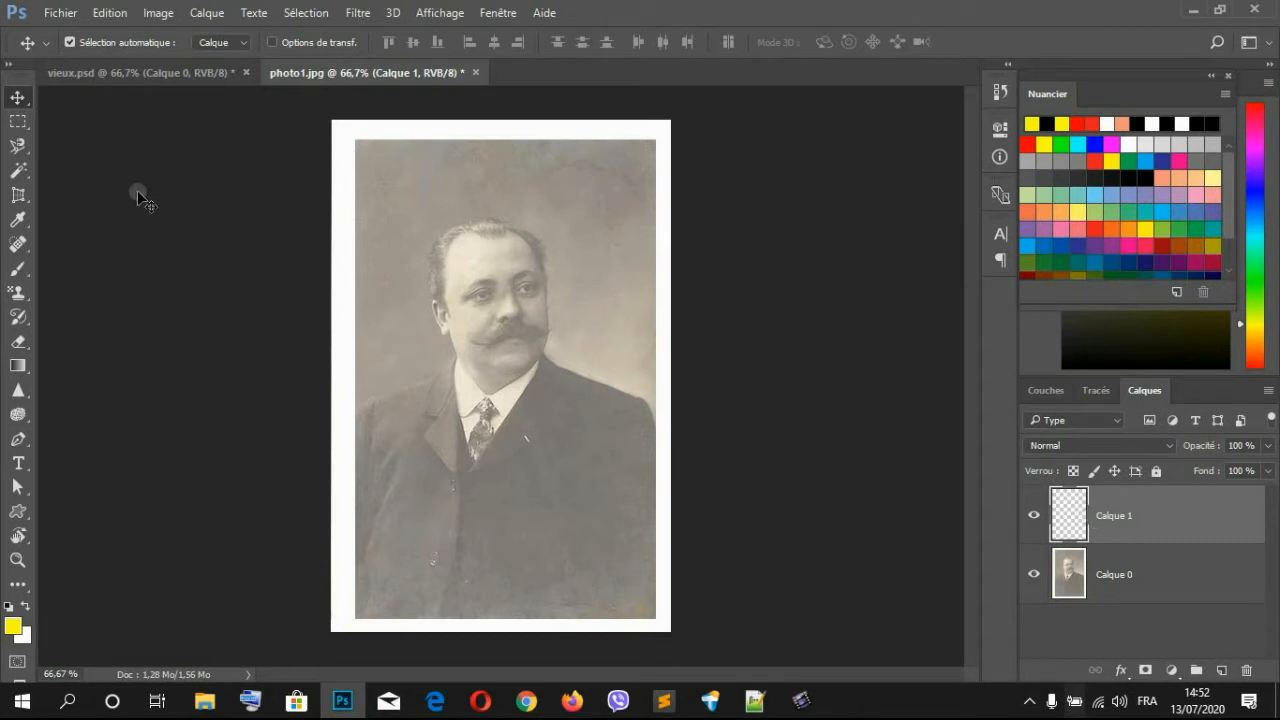
Step: Select a wide, thin rectangle above the man's head on the new layer, fill it with white, and deselect
click(18, 121)
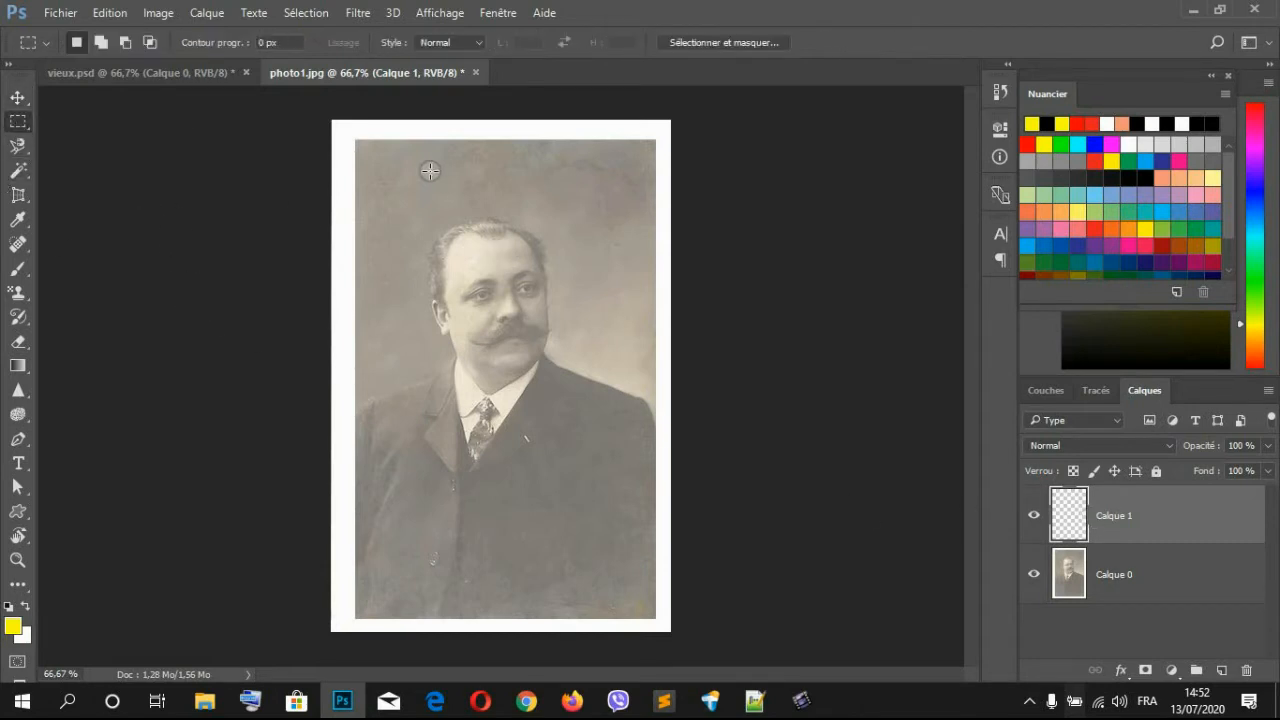
drag(430, 172, 615, 197)
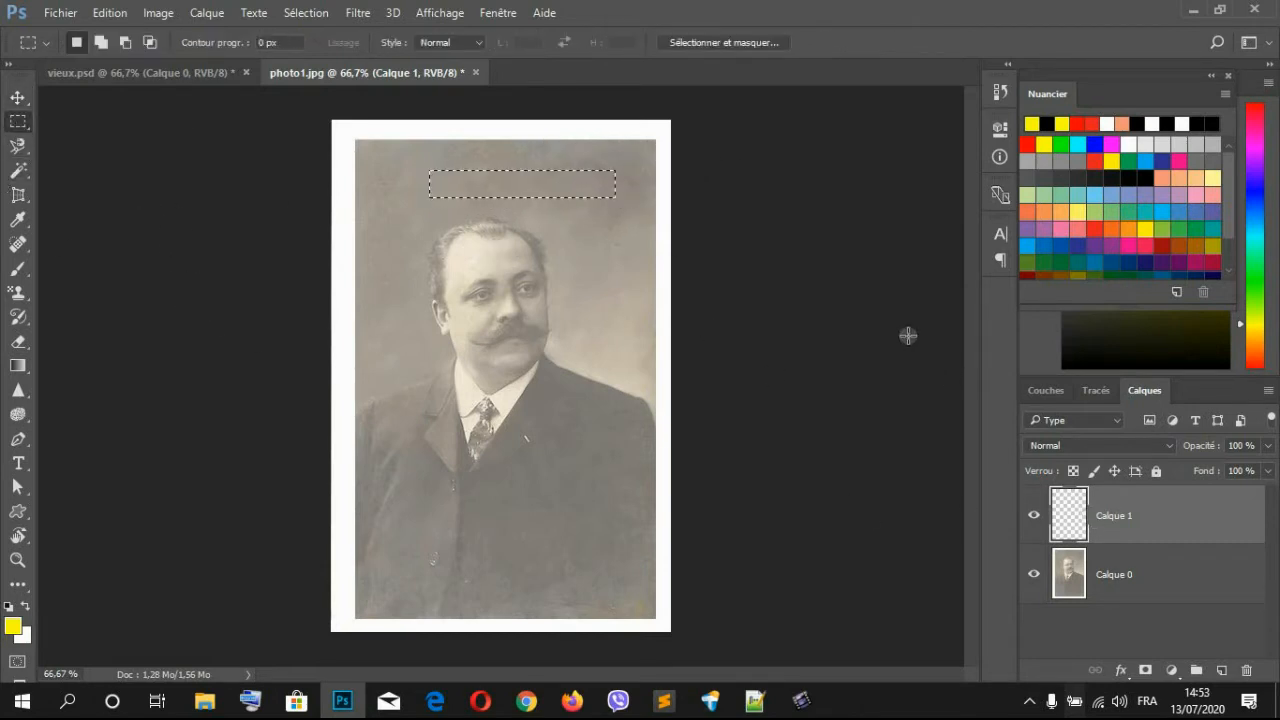
key(ctrl+BackSpace)
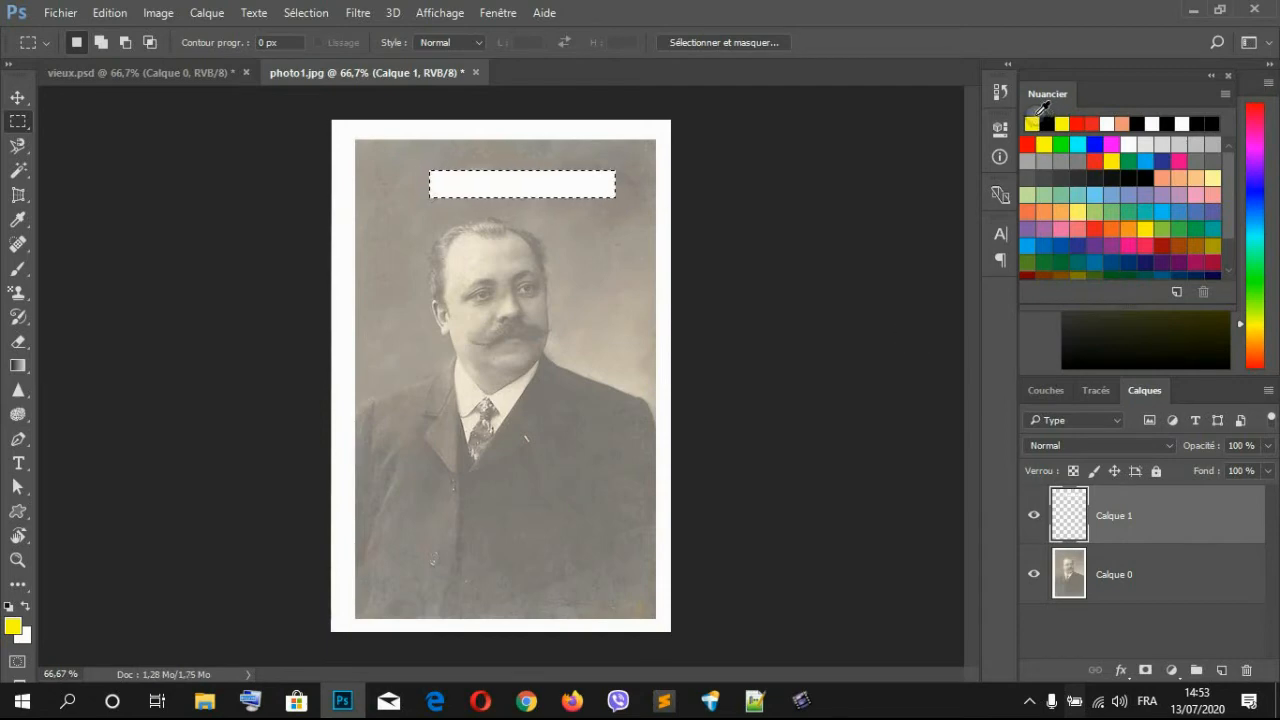
click(18, 97)
key(ctrl+d)
Step: Shift the white rectangle slightly and delete its layer, Calque 1
drag(592, 206, 593, 206)
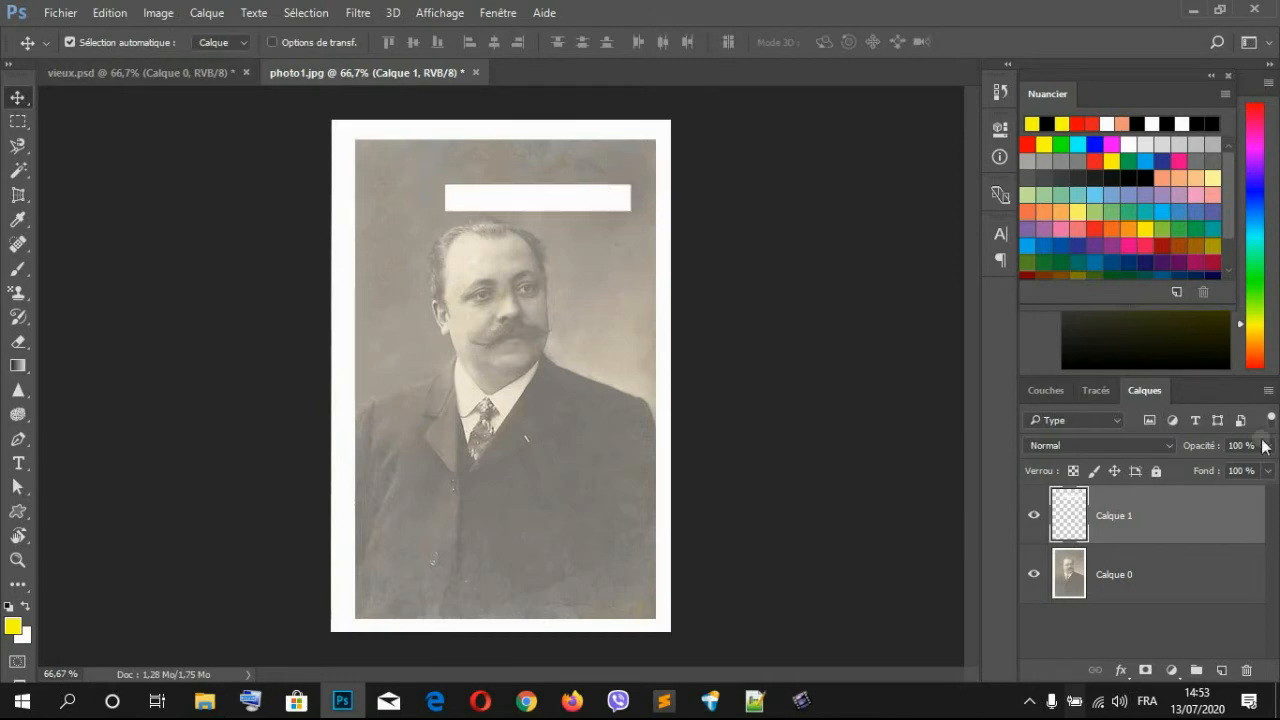
click(1253, 673)
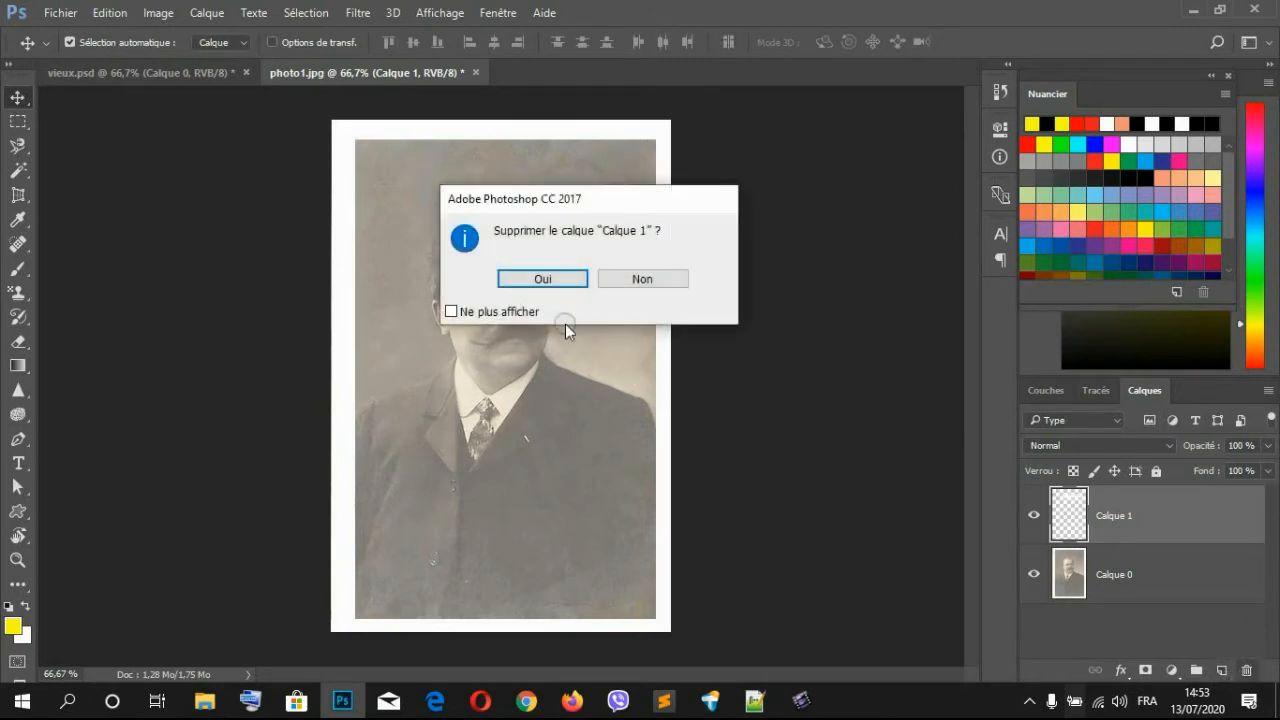
click(470, 277)
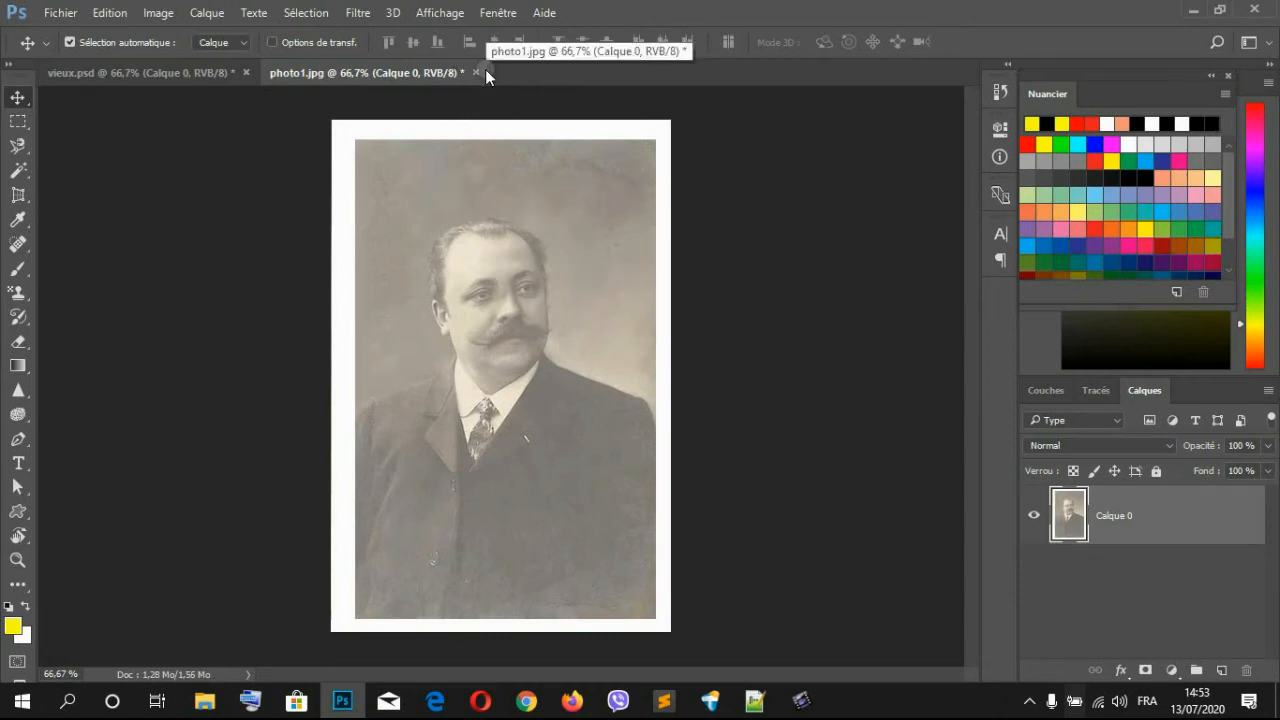
Step: Switch to the vieux.psd document and hide the mous and vis layers
click(175, 70)
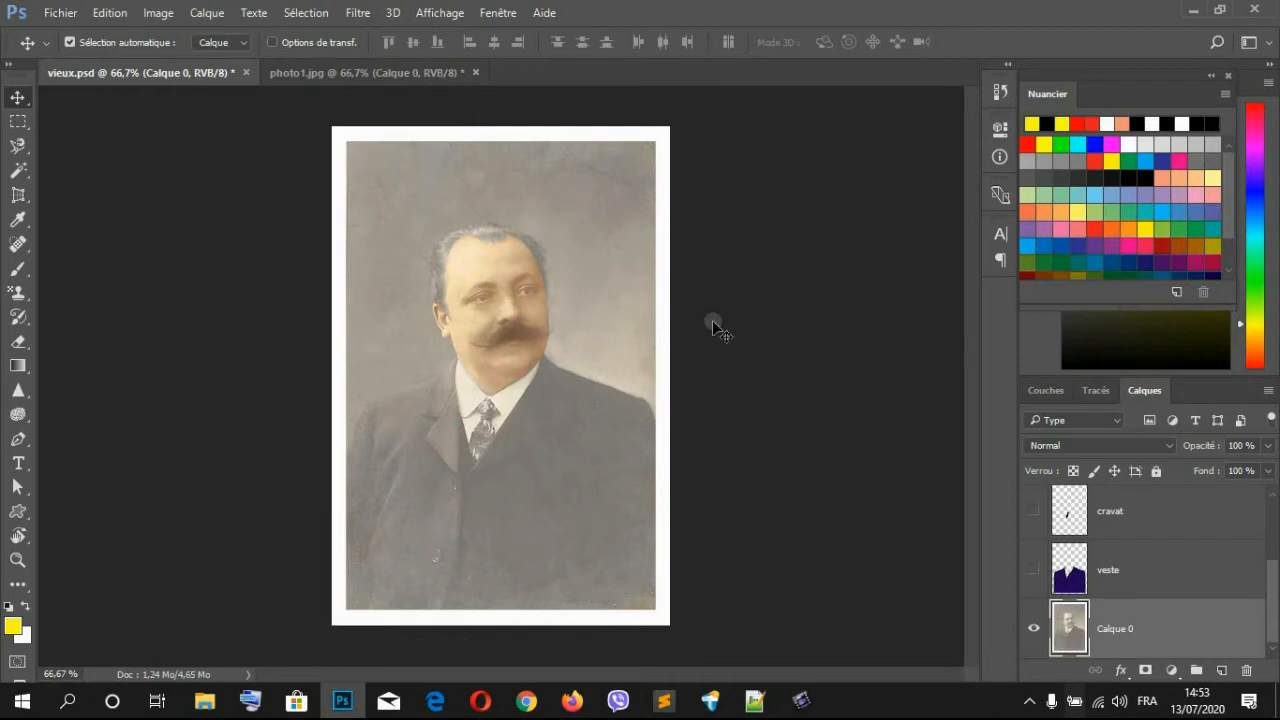
click(1276, 530)
click(1034, 506)
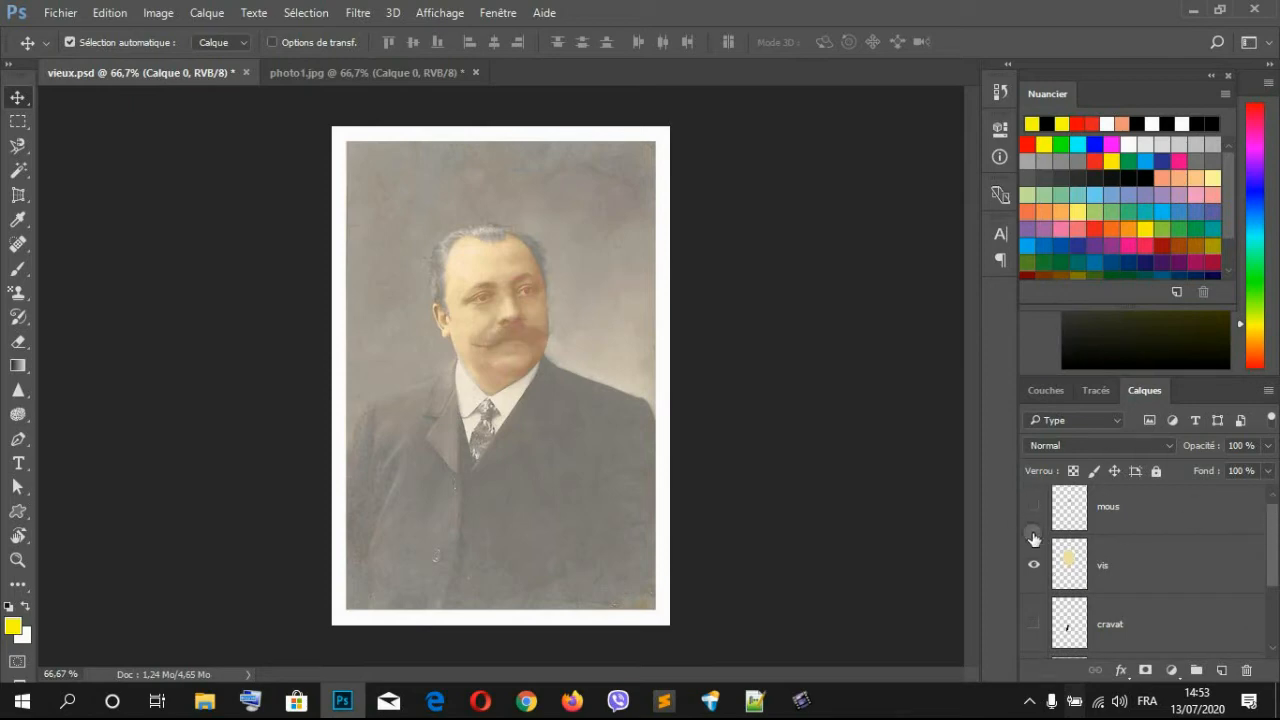
click(1034, 564)
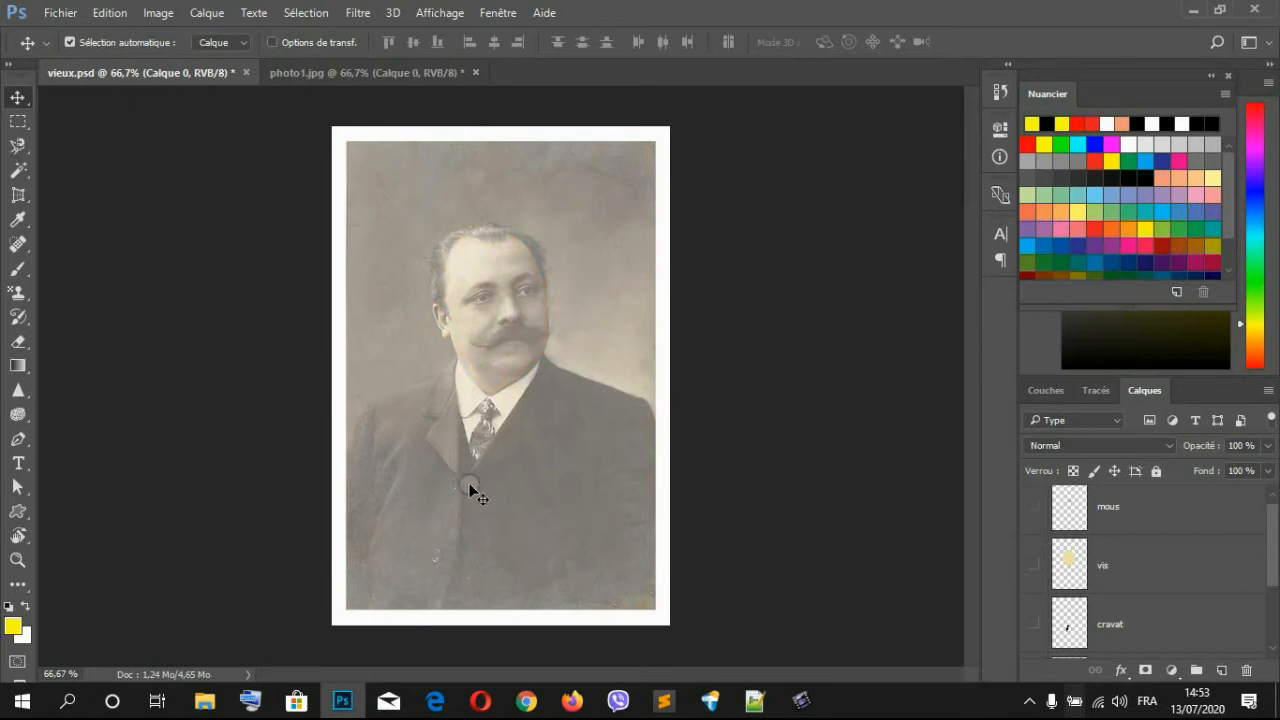
Step: Show the mous, vis, cravat and veste layers to preview the colorized portrait
click(1034, 506)
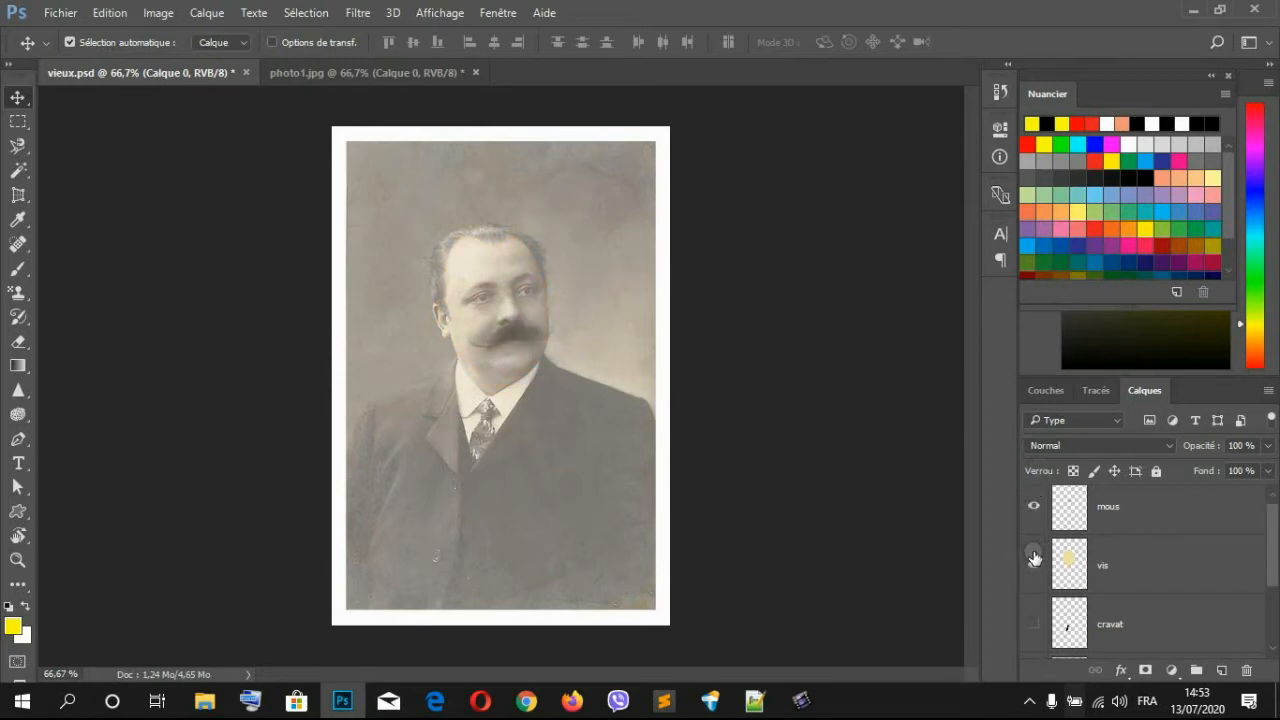
click(1034, 564)
click(1034, 624)
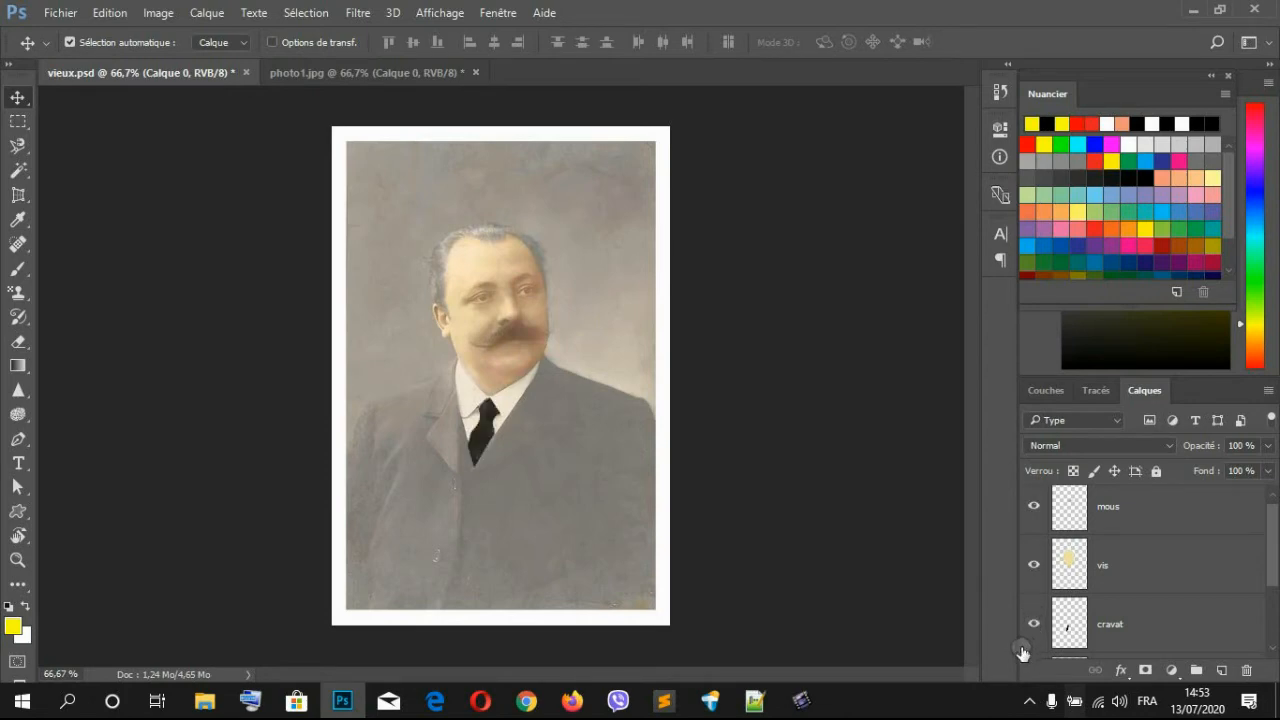
scroll(1045, 584, down, 2)
click(1034, 569)
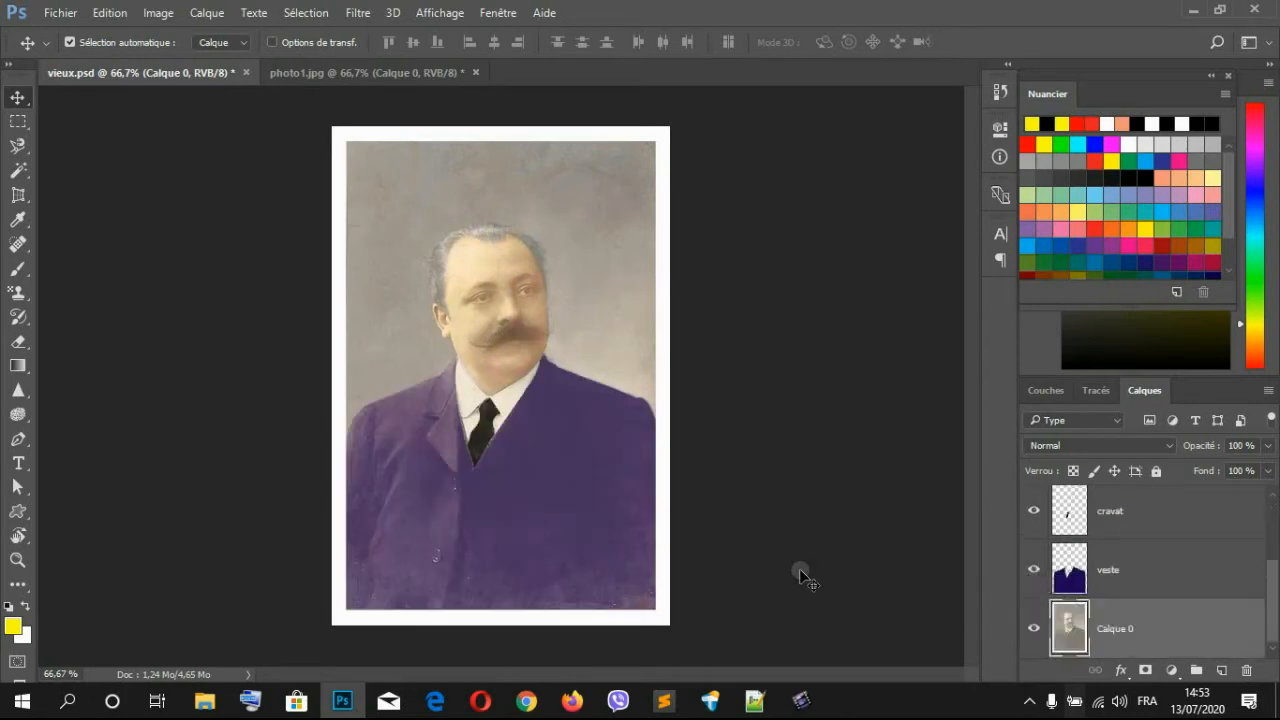
Step: Hide the veste, cravat, mous and vis layers, leaving only the base photo layer Calque 0 shown
click(1034, 565)
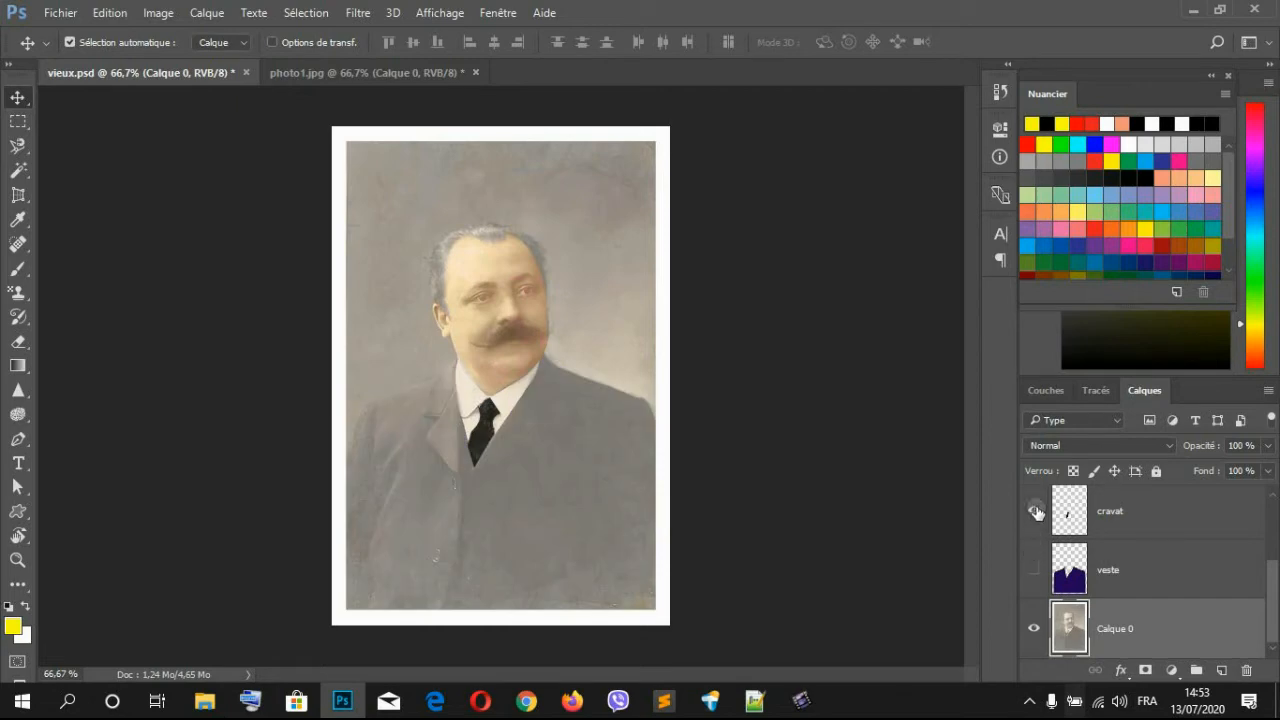
click(1034, 511)
scroll(1032, 515, up, 2)
click(1033, 513)
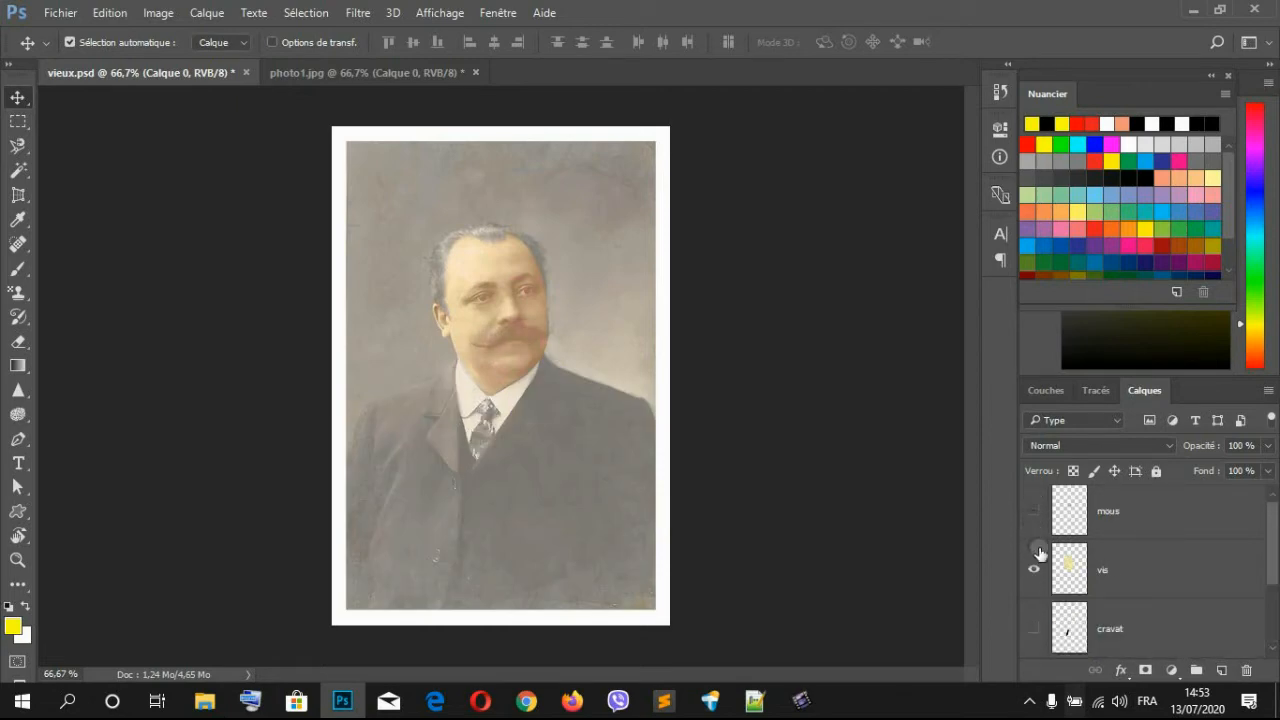
click(1034, 569)
scroll(1040, 572, down, 2)
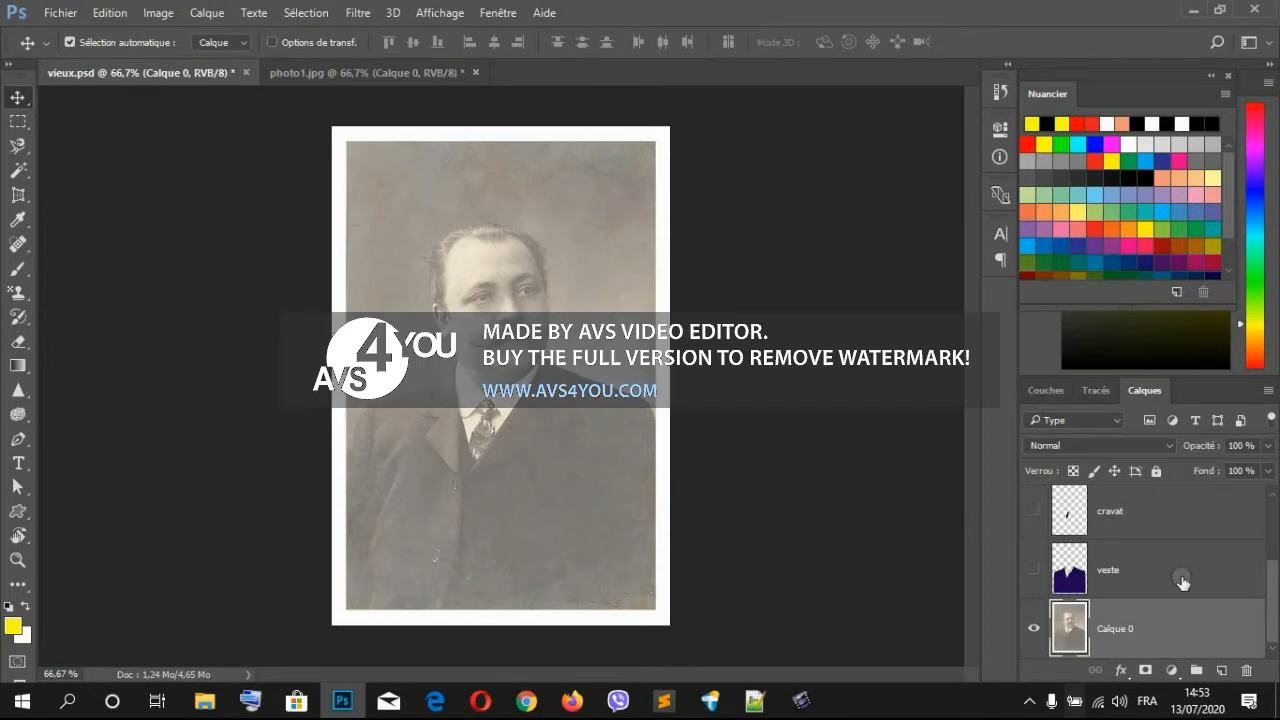
Step: Add a new layer directly above Calque 0 and rename it ve
click(1221, 671)
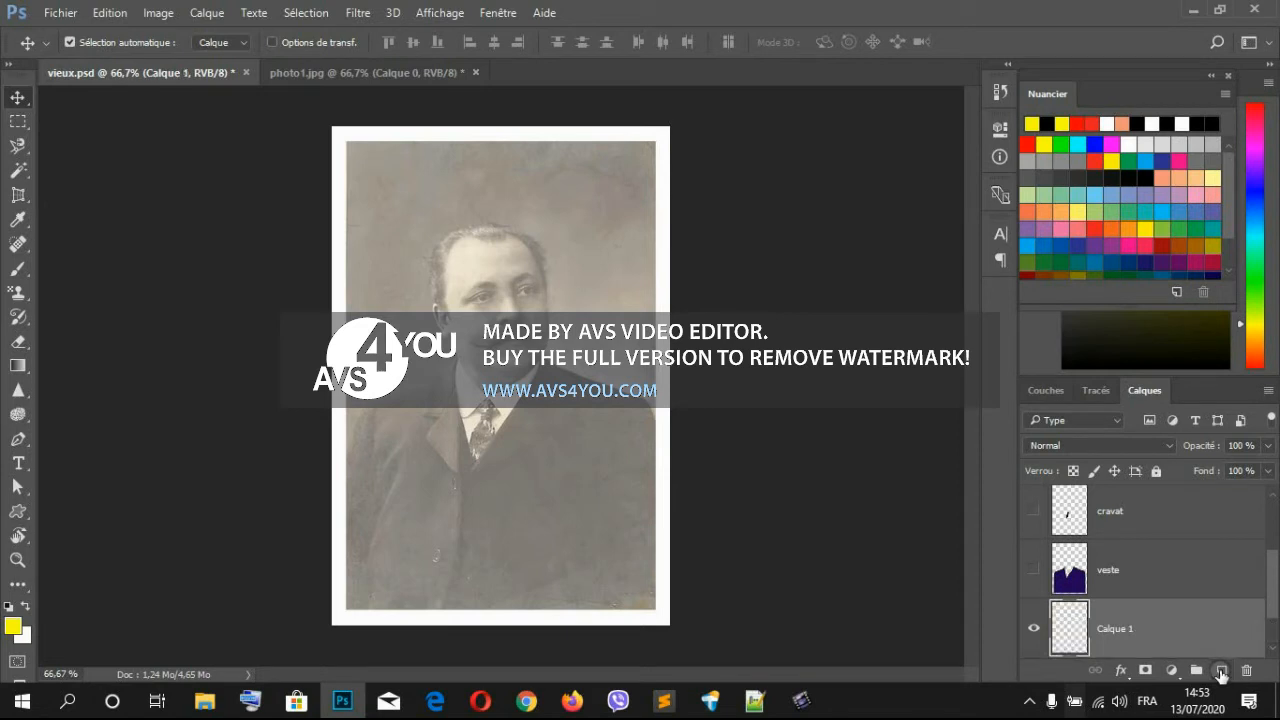
scroll(1120, 640, down, 2)
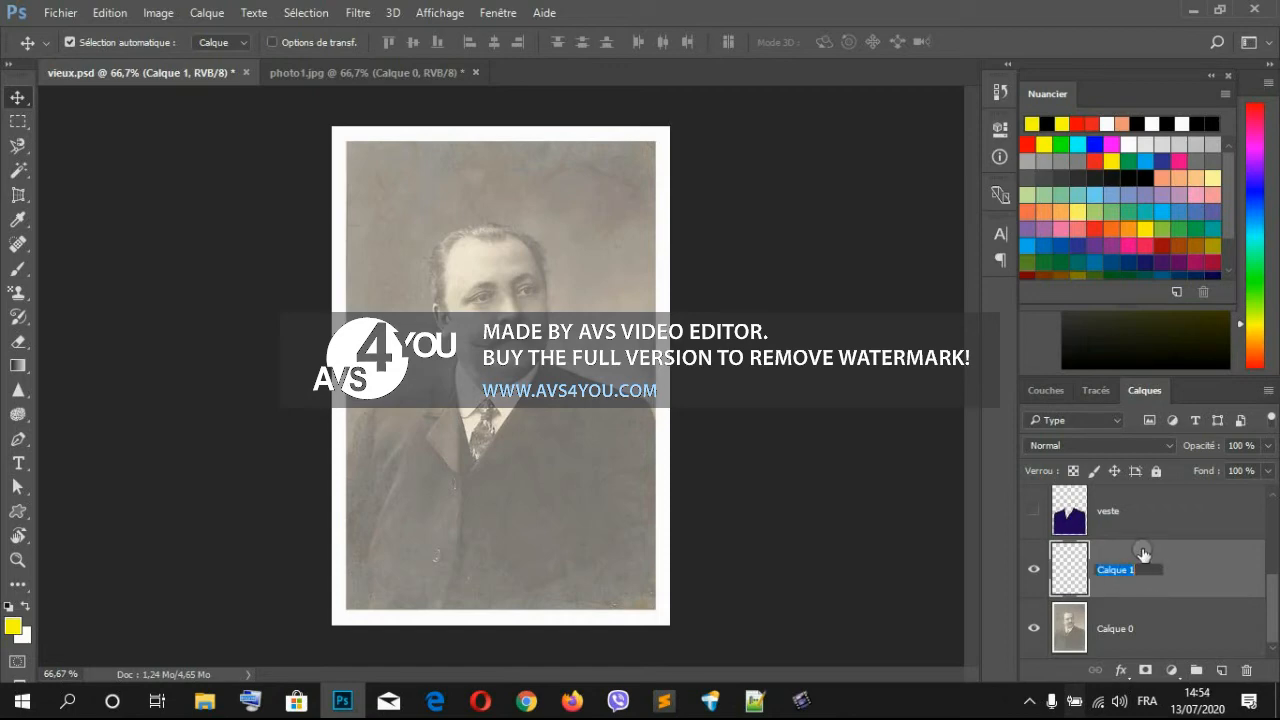
text(va)
key(Return)
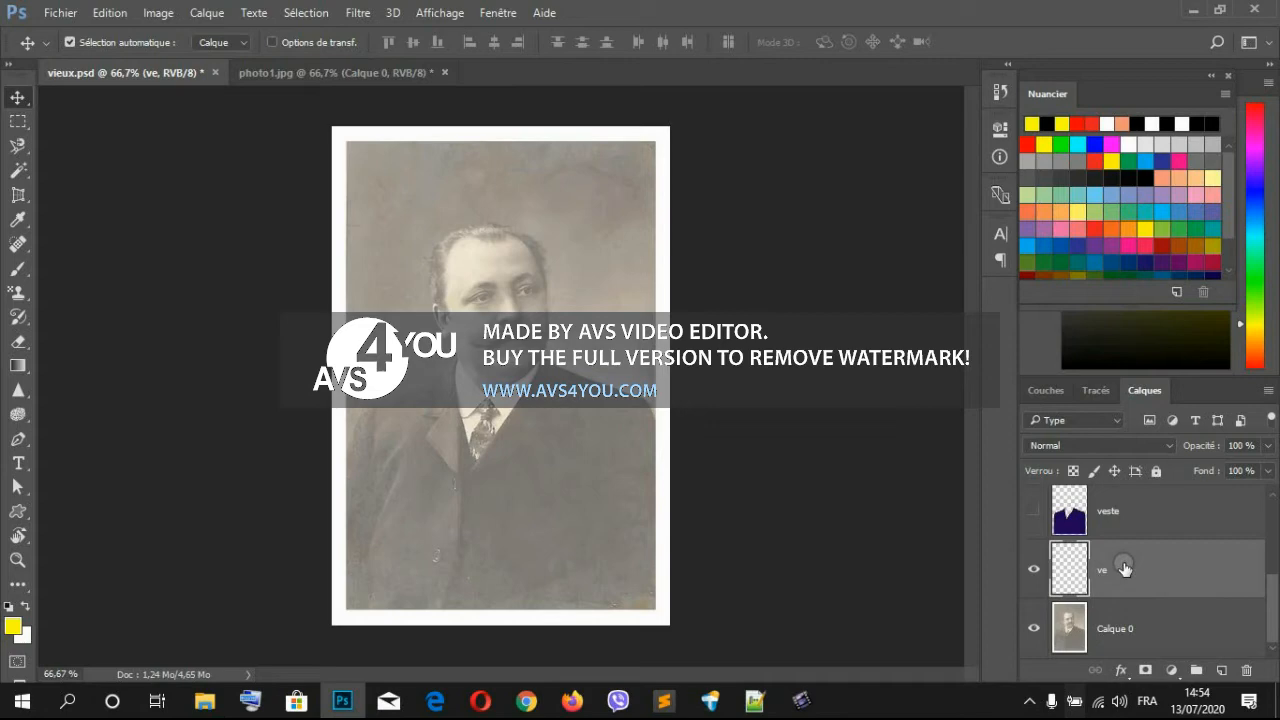
Step: With the Pen tool in path mode, start outlining the jacket from the collar beside the jaw, placing three anchor points down to the shoulder
key(p)
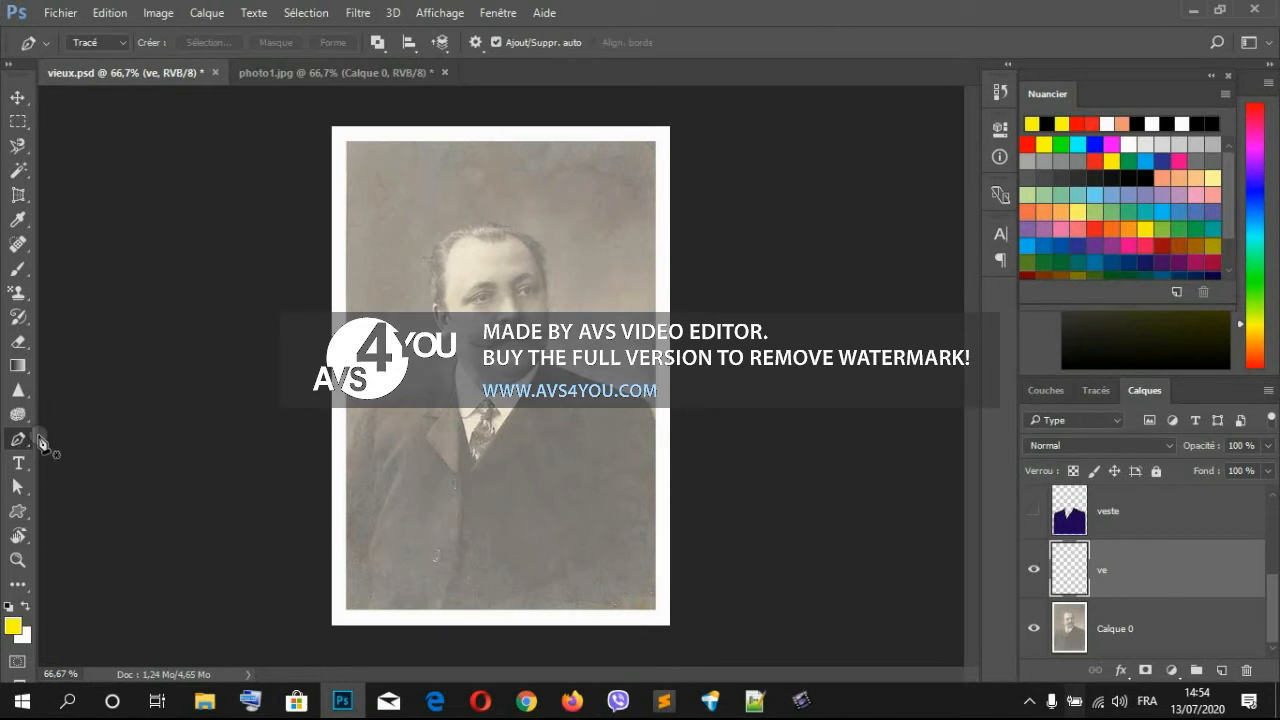
right_click(29, 442)
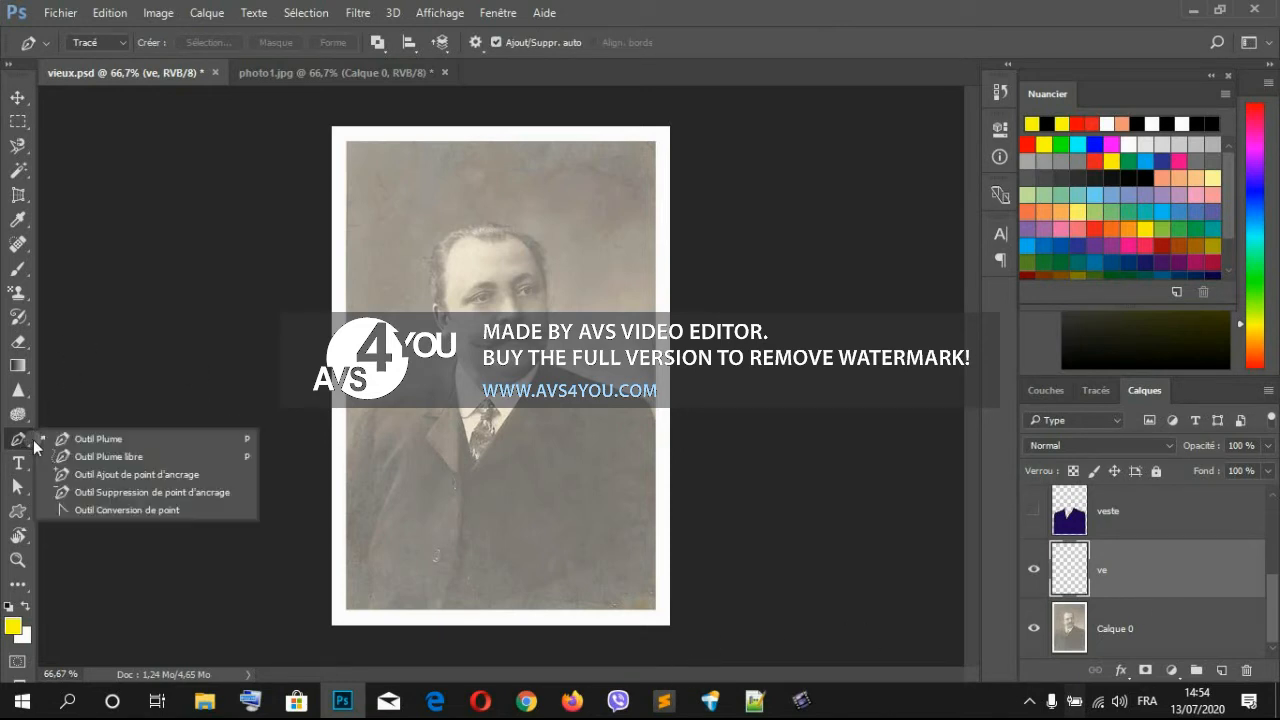
click(109, 442)
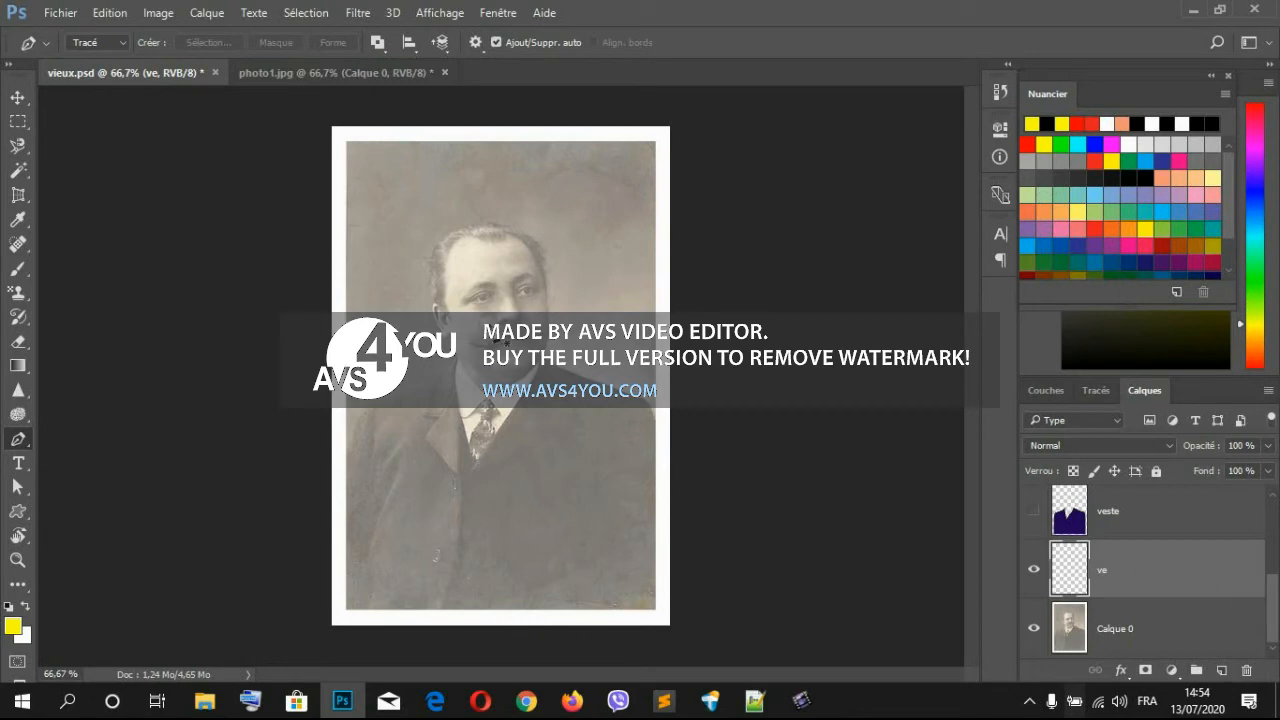
key(ctrl+plus)
key(ctrl+plus)
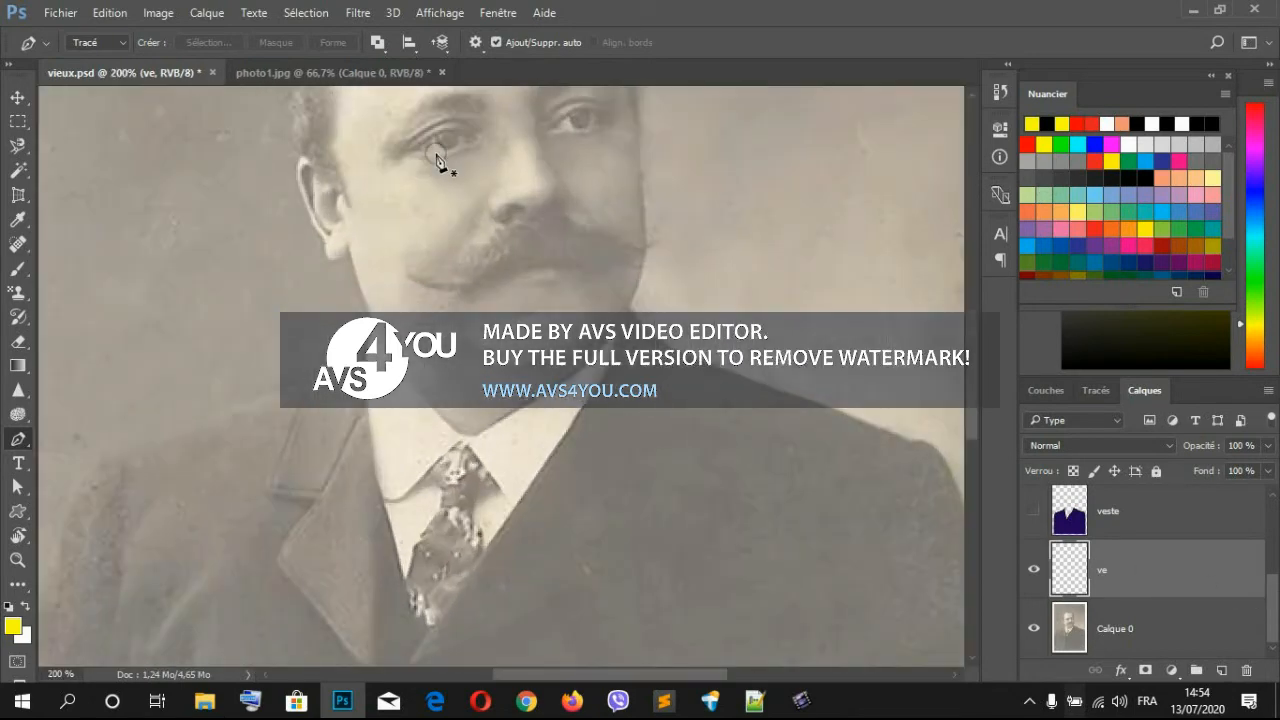
scroll(530, 240, down, 3)
scroll(530, 240, right, 3)
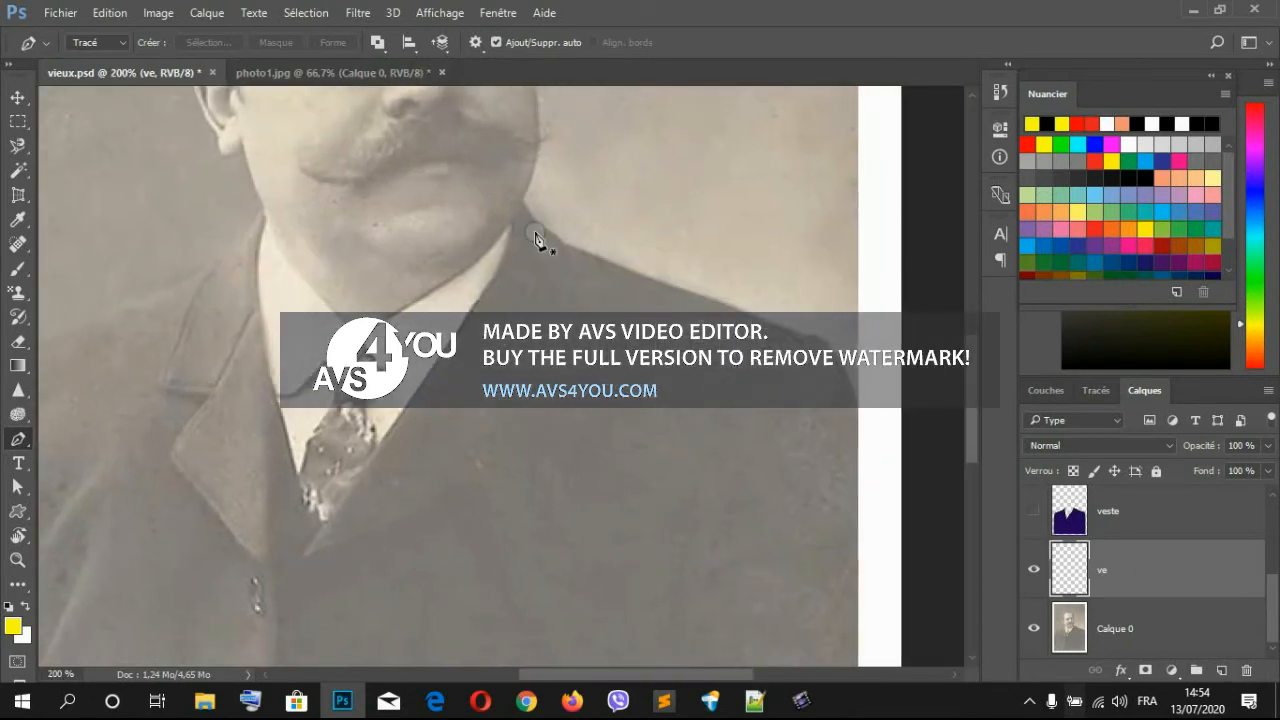
click(521, 203)
drag(547, 230, 548, 231)
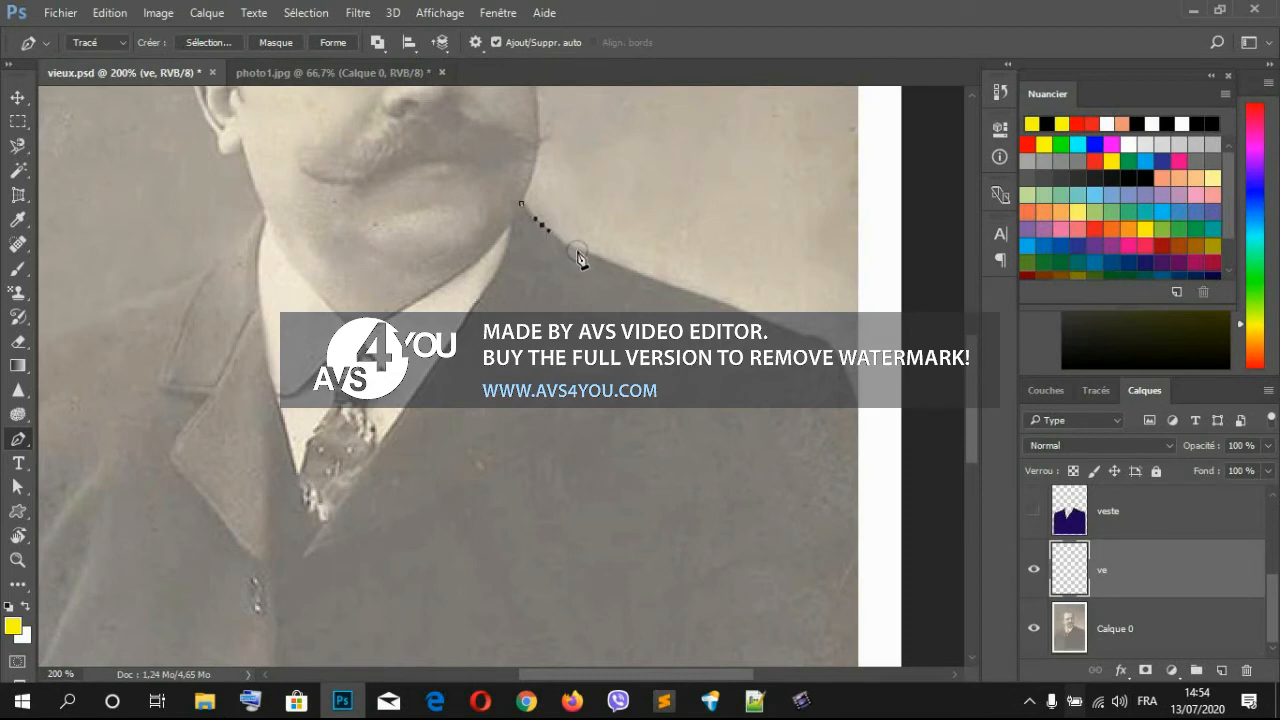
click(566, 246)
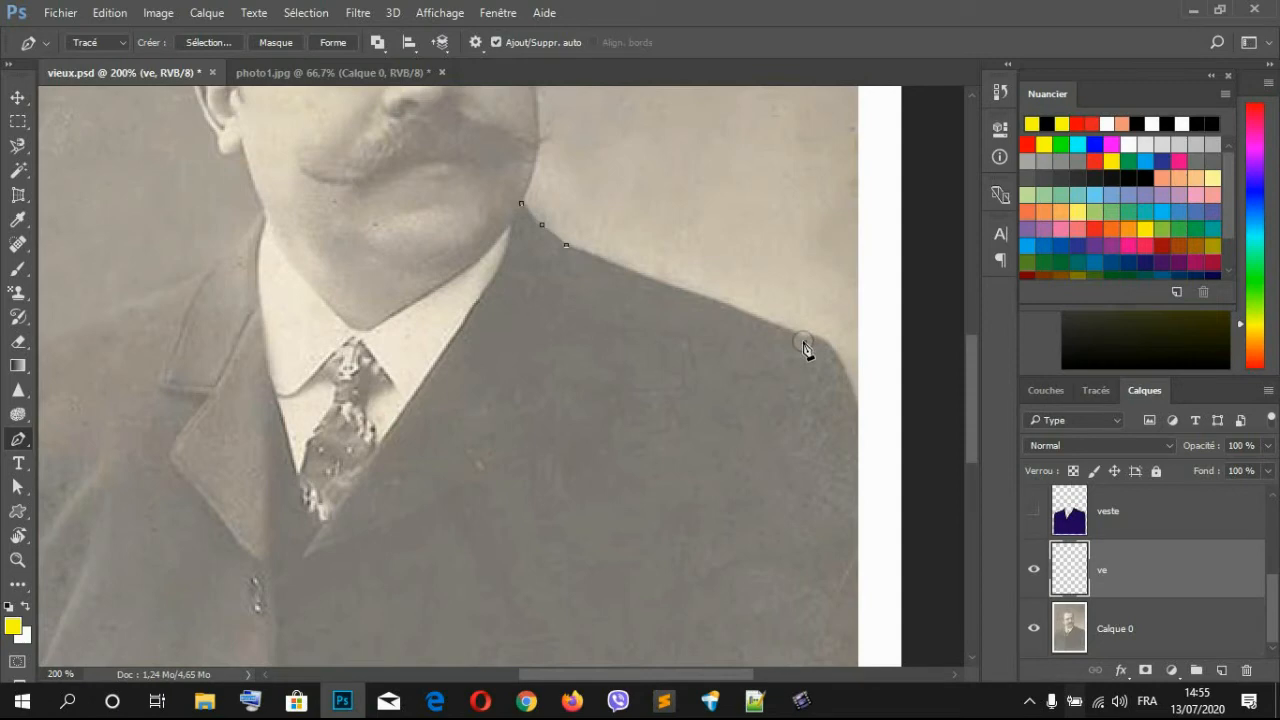
Step: Continue the jacket path along the shoulder and curve it around the sleeve to the photo's right border
mouse_move(804, 343)
mouse_down()
mouse_move(809, 380)
mouse_move(819, 363)
mouse_up()
drag(858, 408, 894, 511)
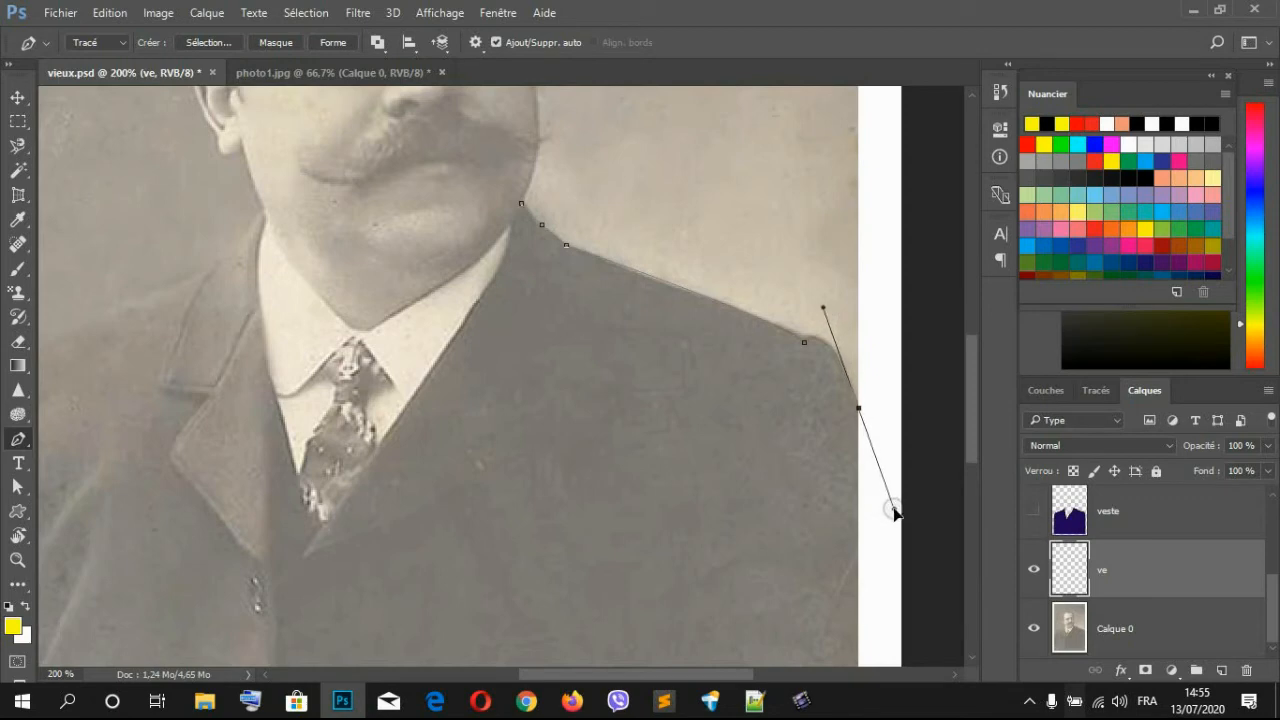
click(861, 410)
Step: Extend the jacket path down the photo's right edge, across the bottom corners, and up the left edge to the sleeve
key(ctrl+minus)
key(ctrl+minus)
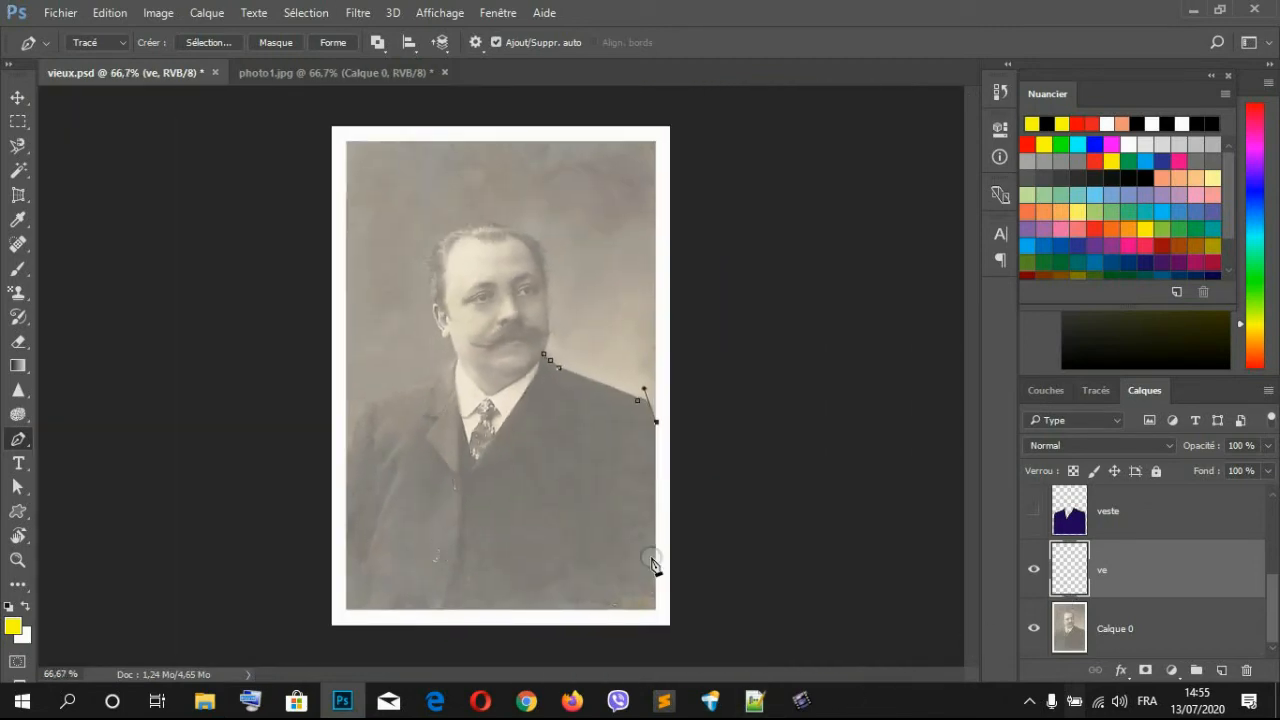
click(654, 609)
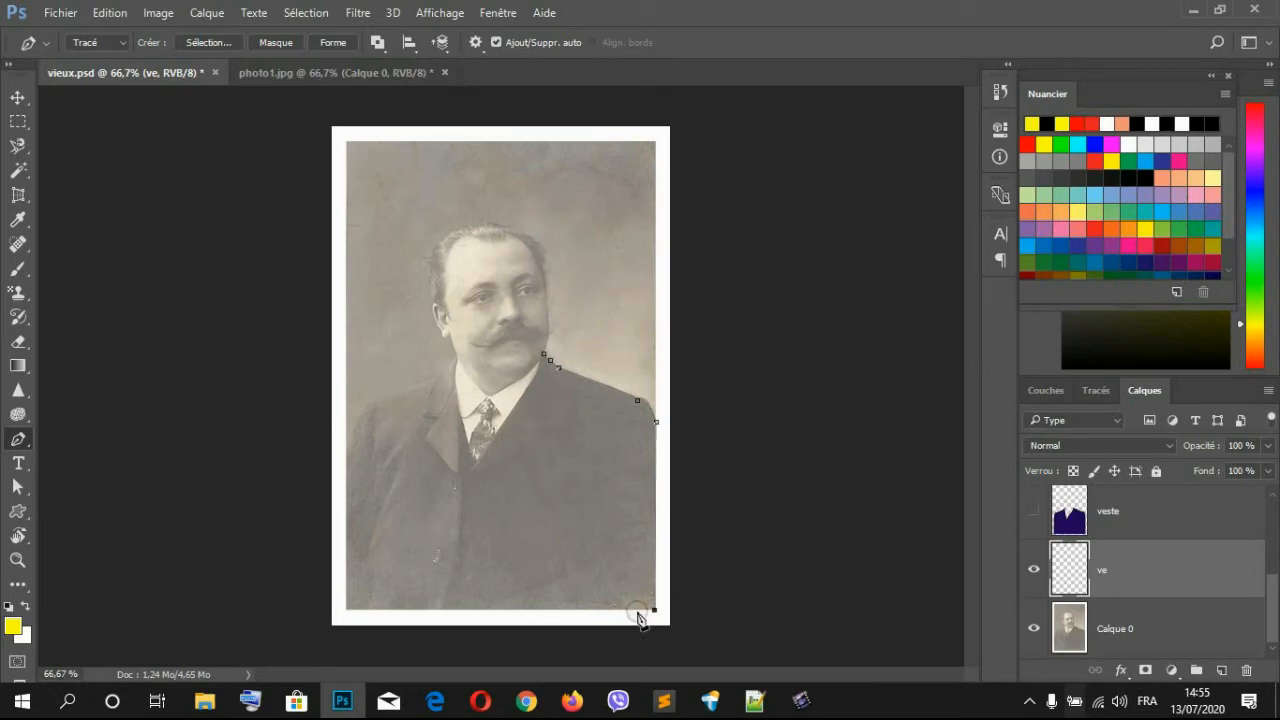
click(346, 608)
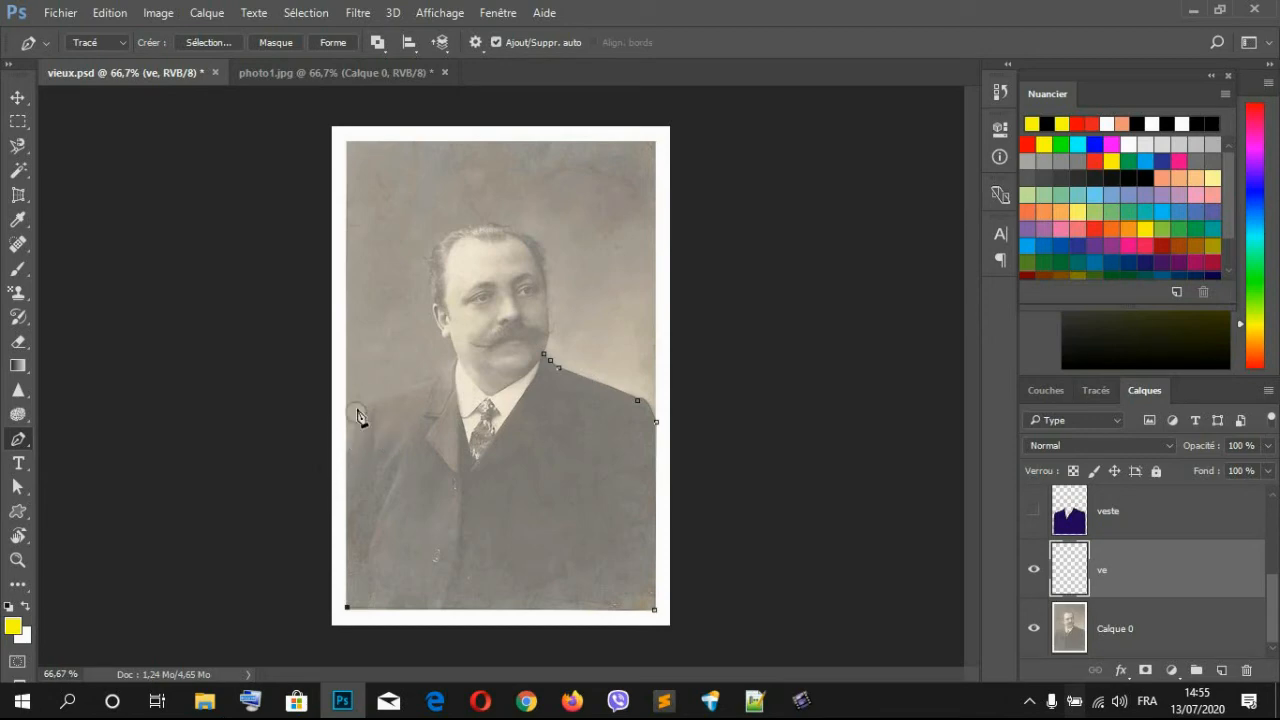
click(349, 450)
Step: Curve the path over the left-hand shoulder to the collar, bring it down to the tie's tip, and close it at its starting point
drag(455, 363, 563, 333)
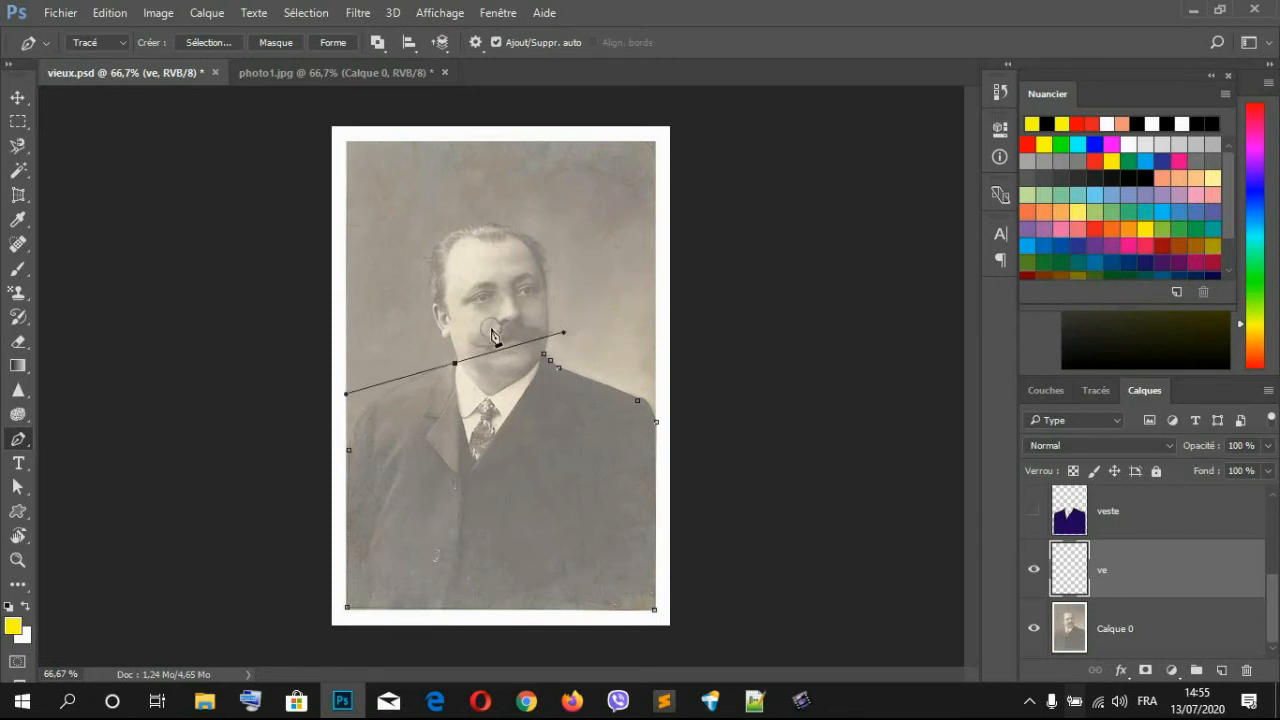
click(455, 363)
mouse_move(476, 461)
mouse_down()
mouse_move(494, 486)
mouse_move(476, 462)
mouse_up()
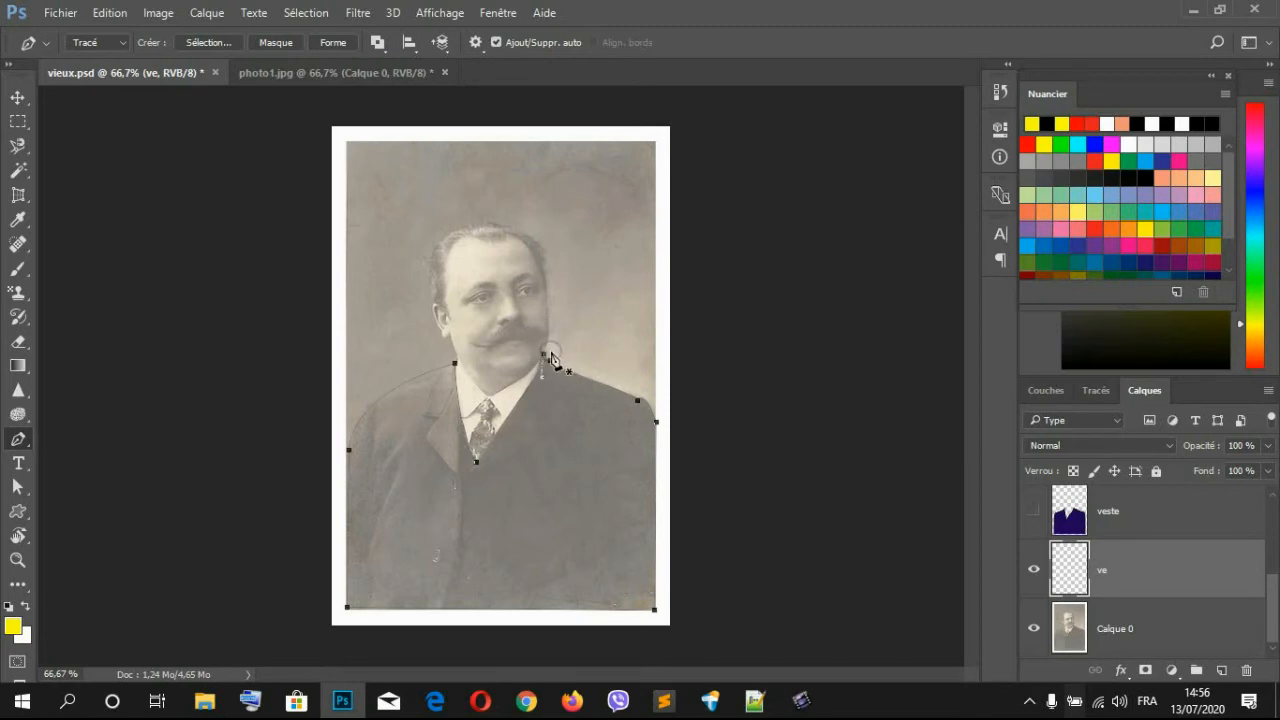
Step: Close the jacket path and convert it into a new selection with a feather radius of 0 pixels
click(544, 354)
key(super)
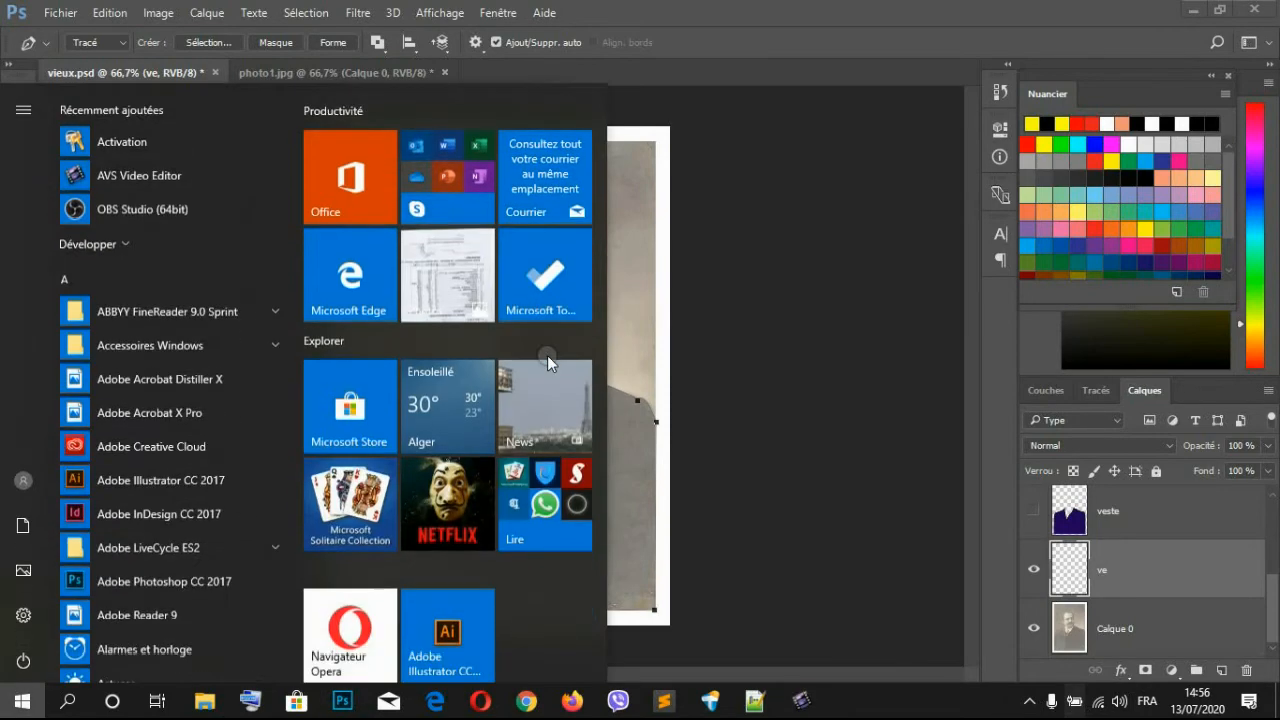
click(761, 263)
key(ctrl+z)
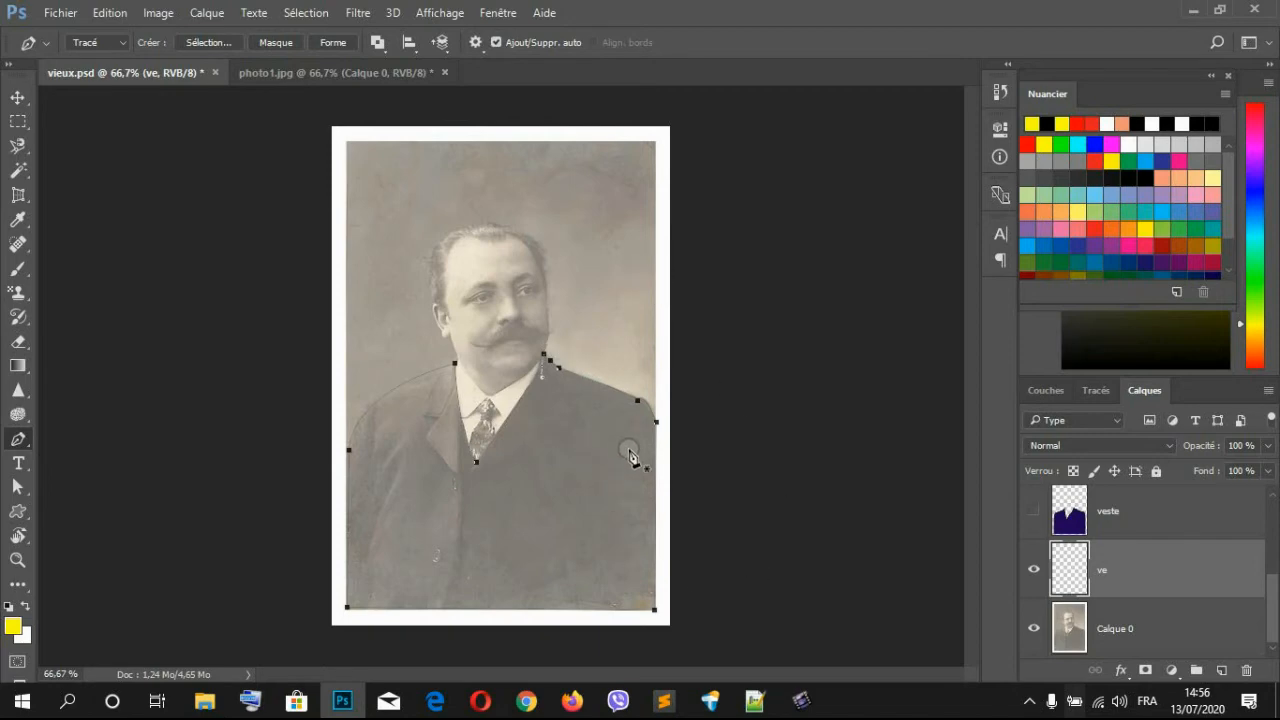
right_click(602, 438)
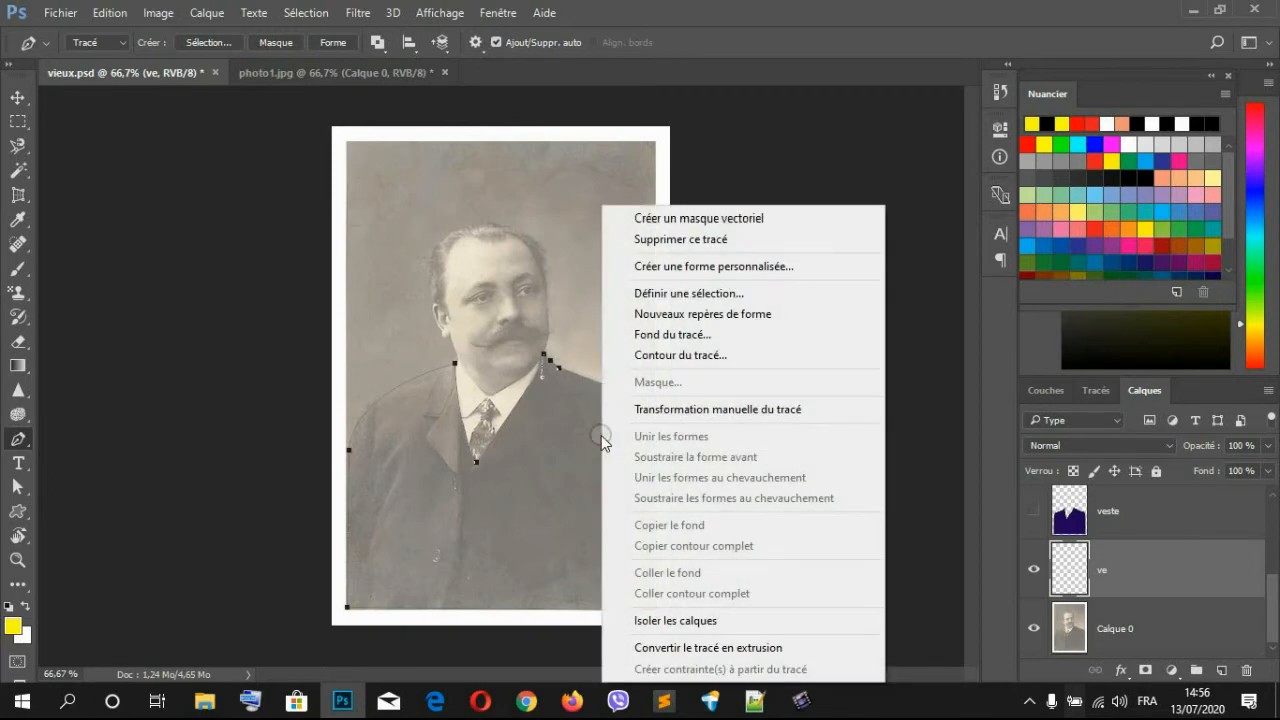
click(690, 293)
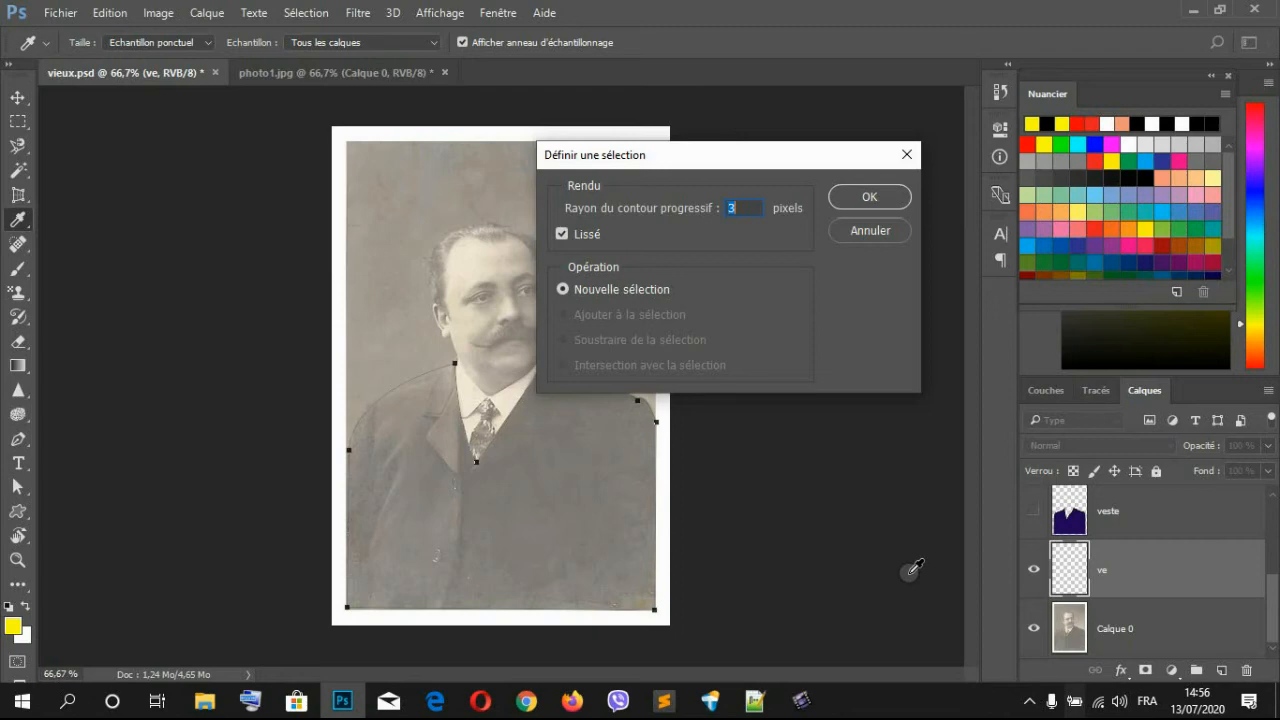
text(0)
click(848, 208)
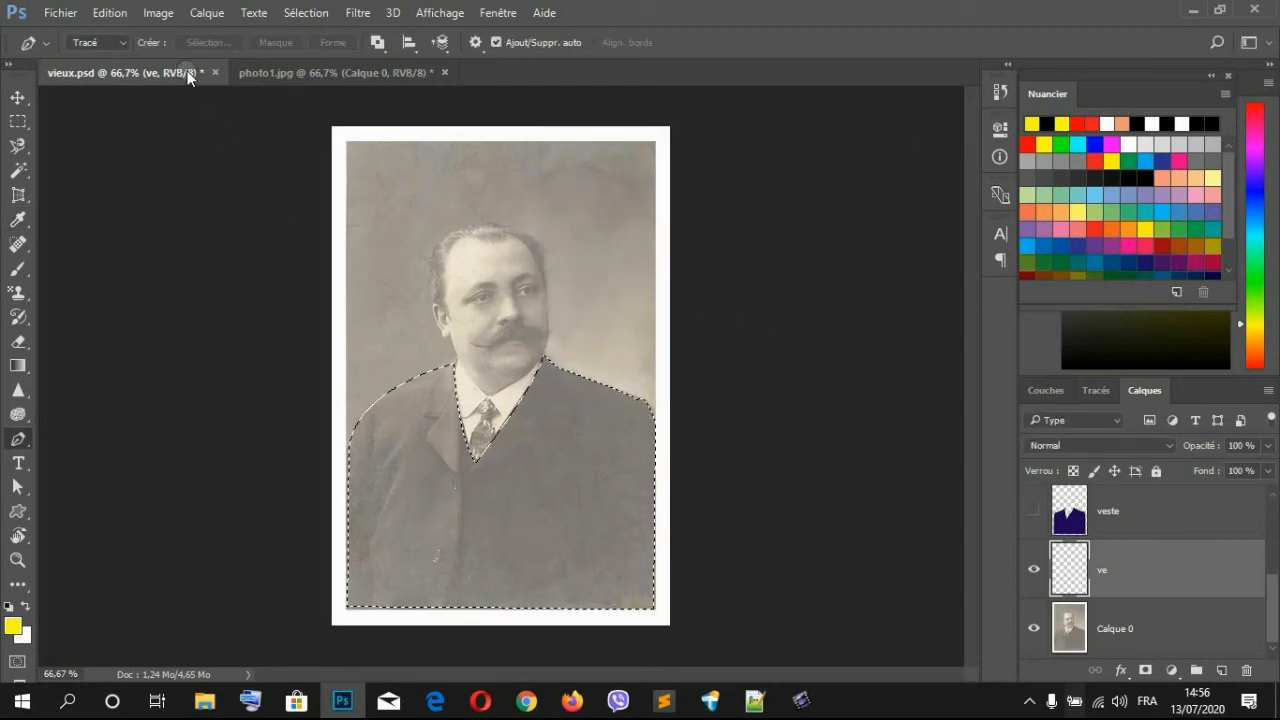
Step: Begin filling the jacket selection on layer ve with a custom colour and pick the blue #0834d5
click(120, 12)
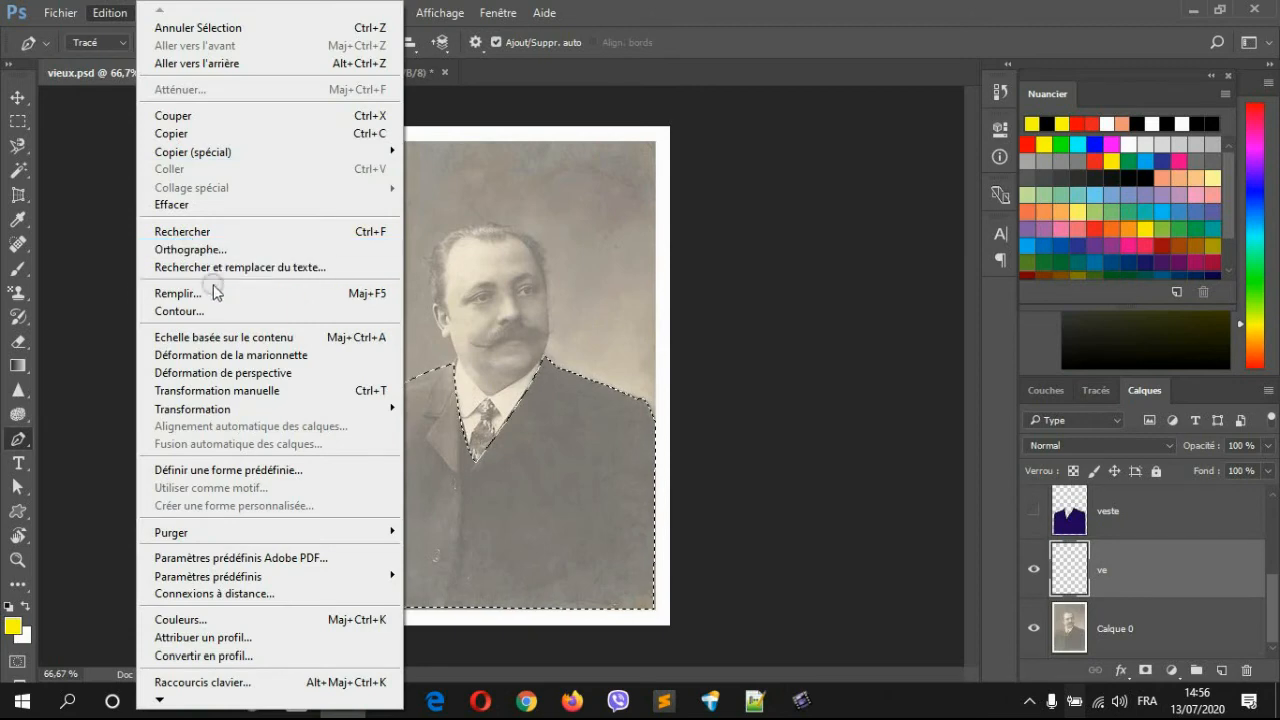
click(262, 291)
click(728, 188)
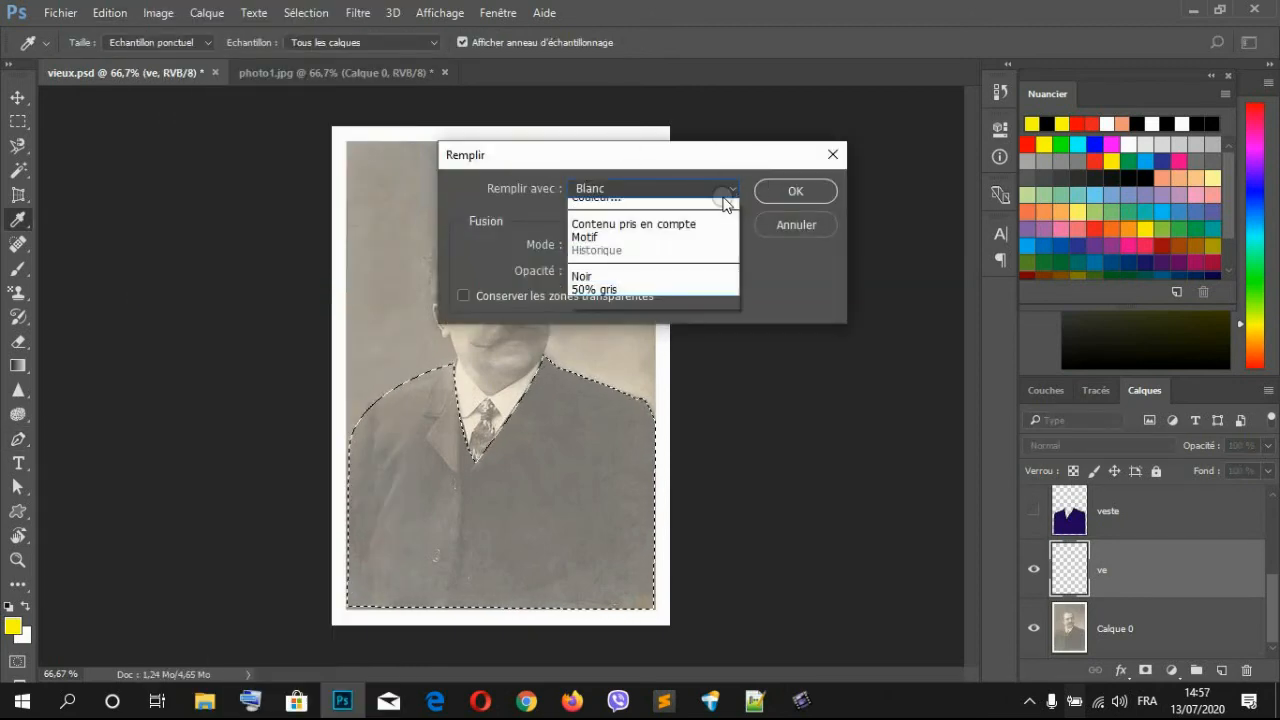
click(652, 233)
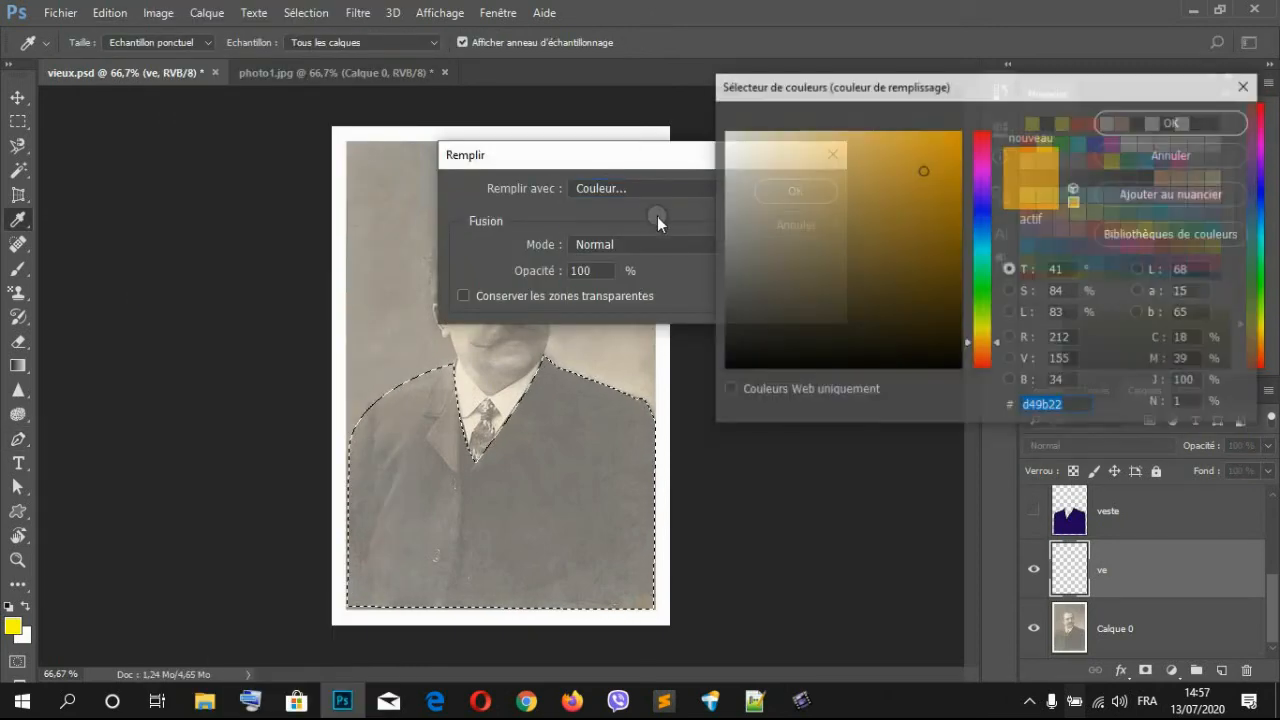
click(971, 226)
click(938, 141)
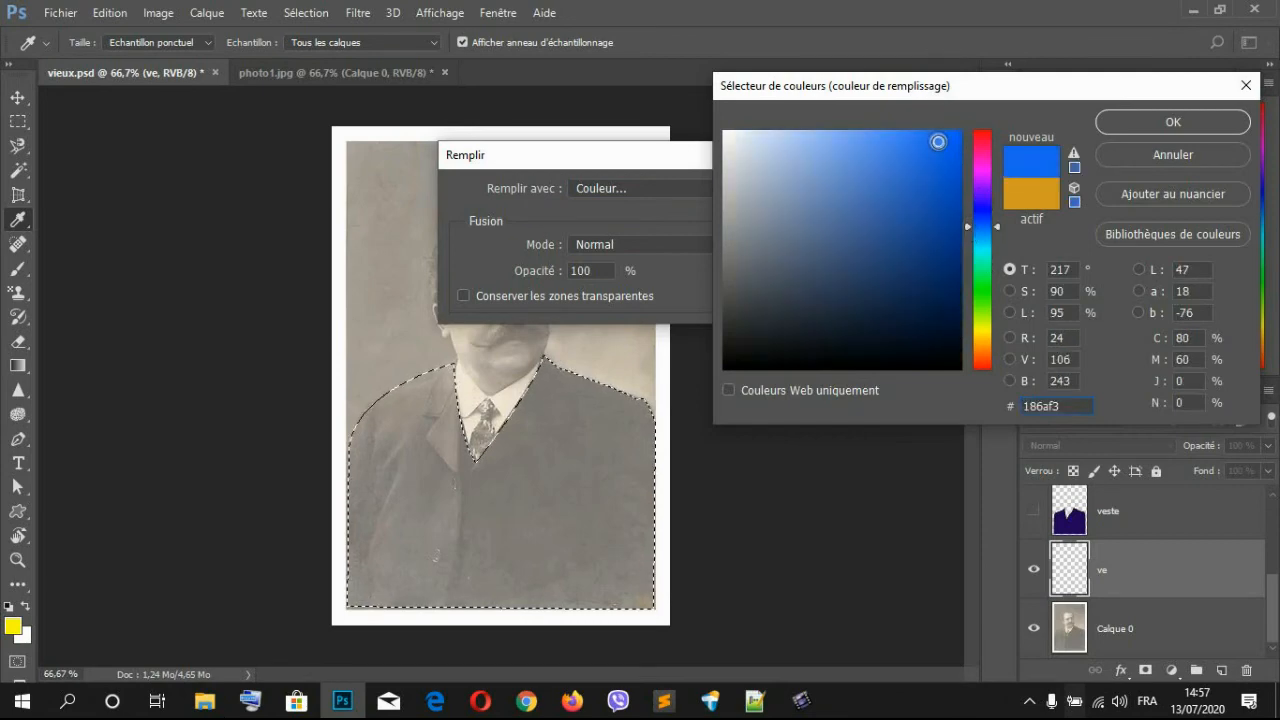
drag(986, 229, 980, 219)
click(952, 170)
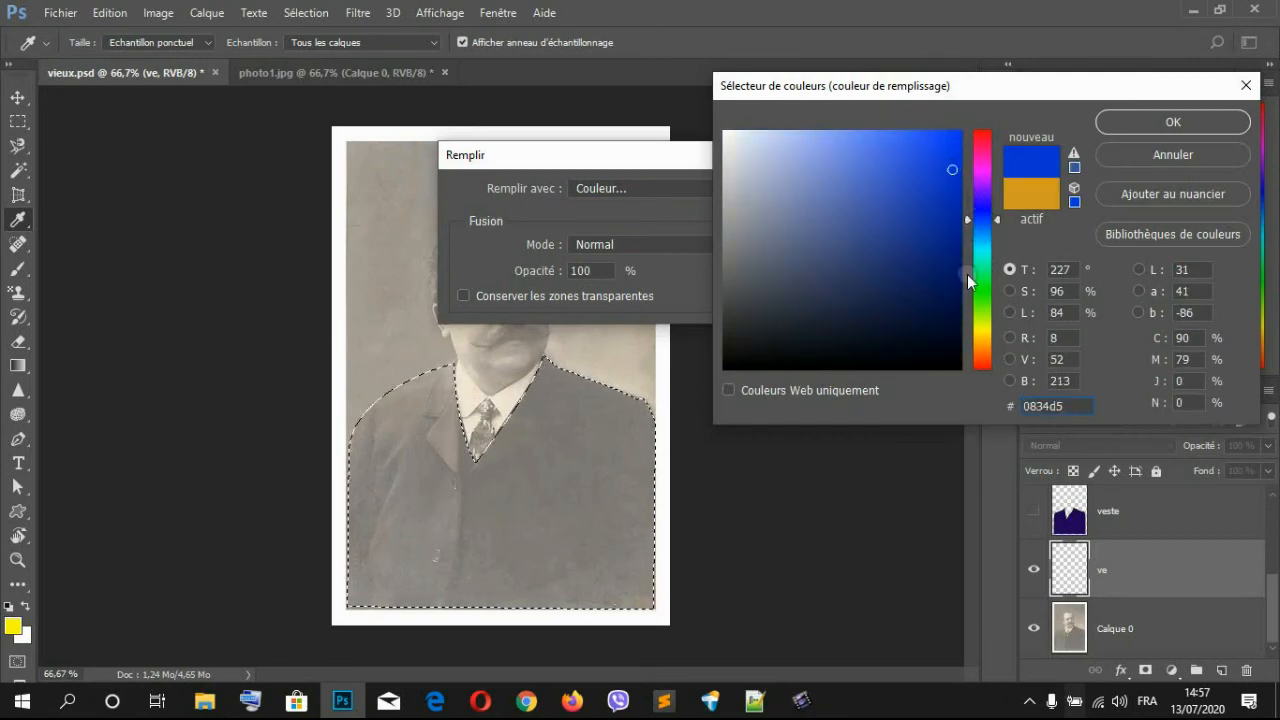
click(1127, 131)
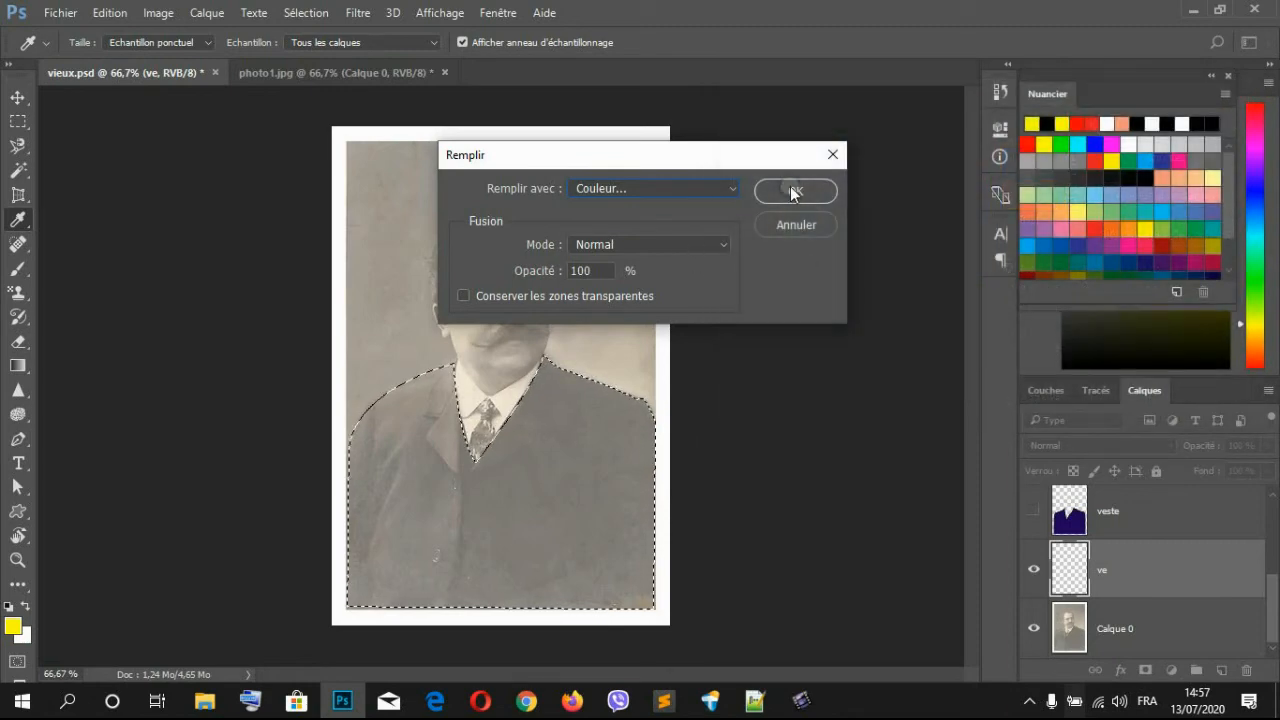
Step: Change the fill colour to a dark green, apply it in Normal mode at 100% opacity, and deselect the jacket
click(730, 190)
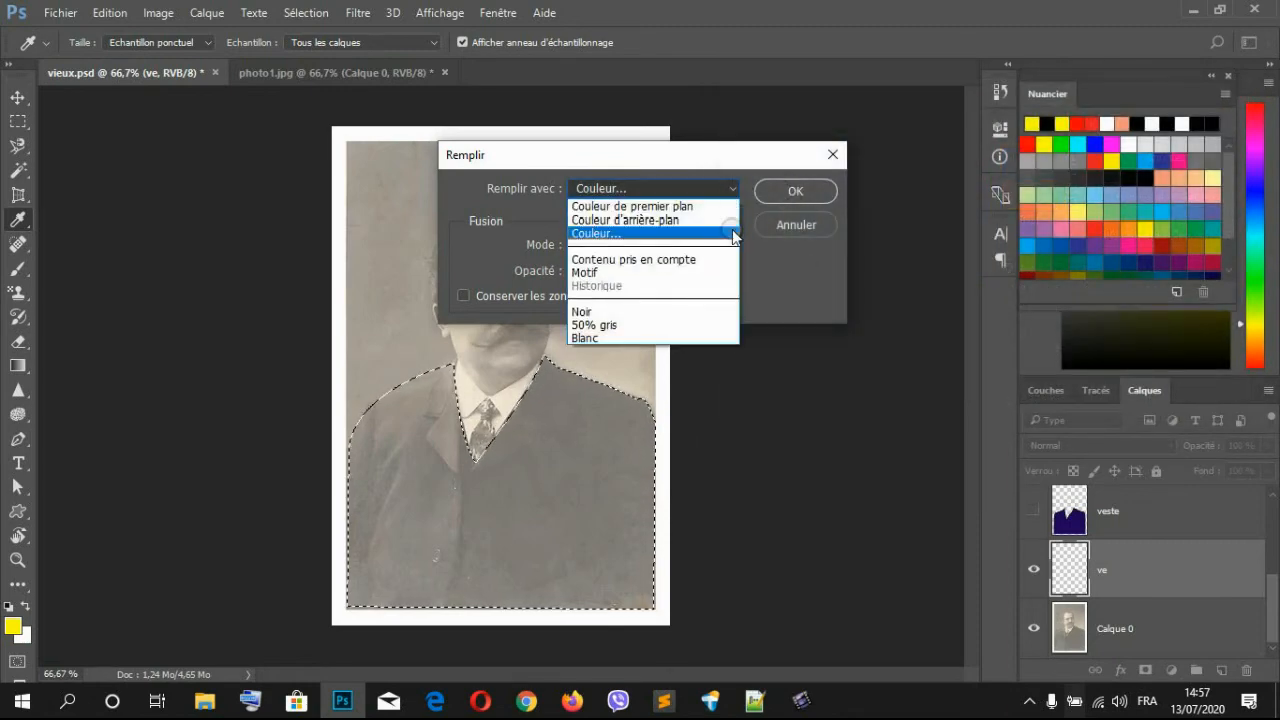
click(735, 234)
click(983, 276)
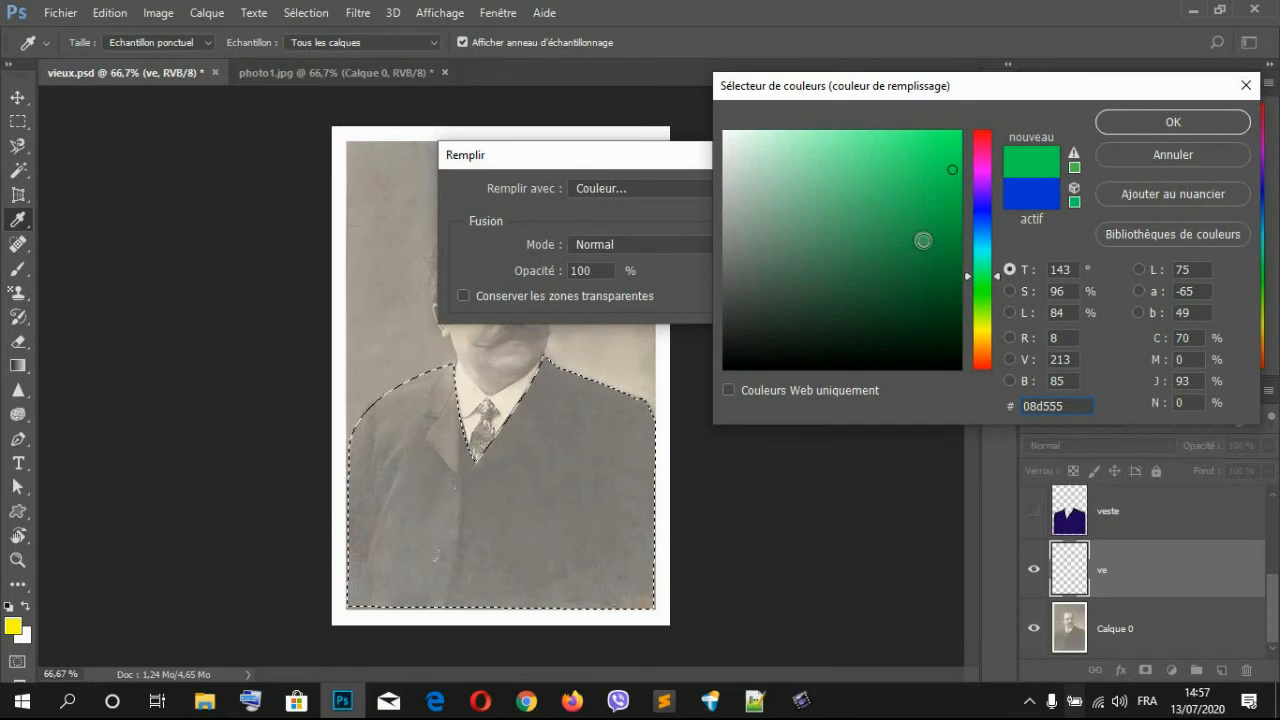
click(923, 241)
click(1140, 120)
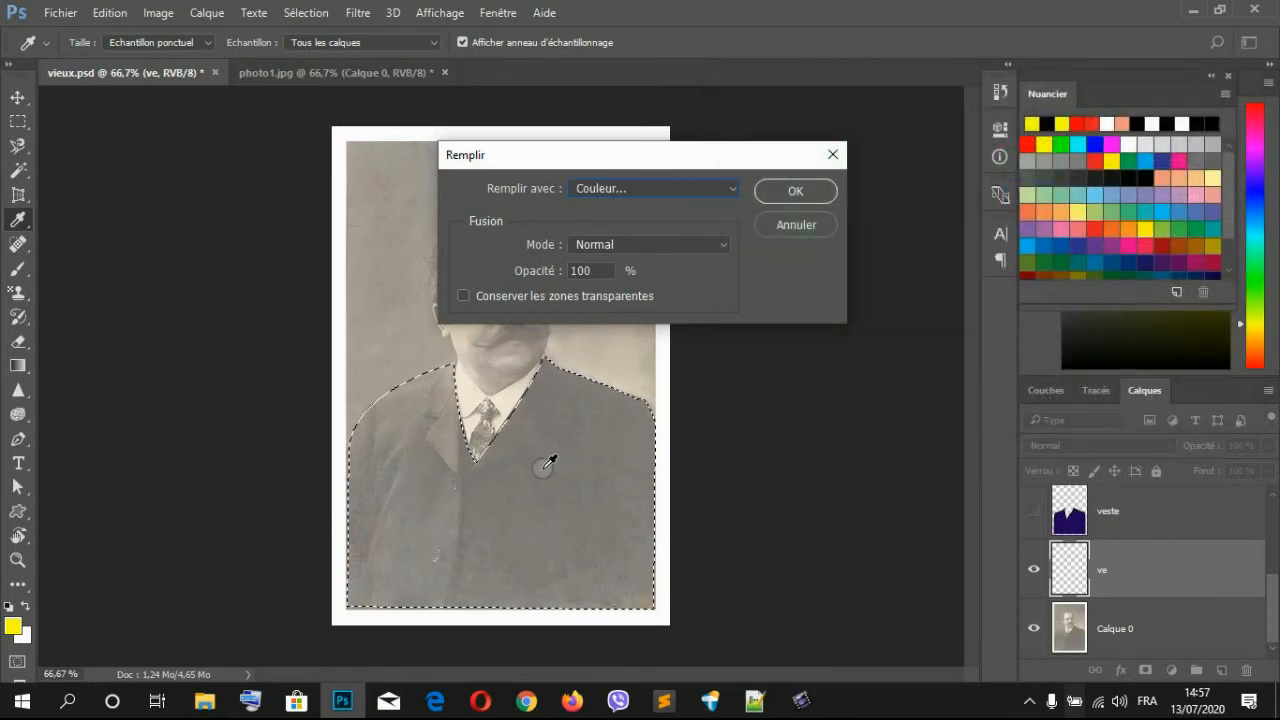
click(799, 190)
key(p)
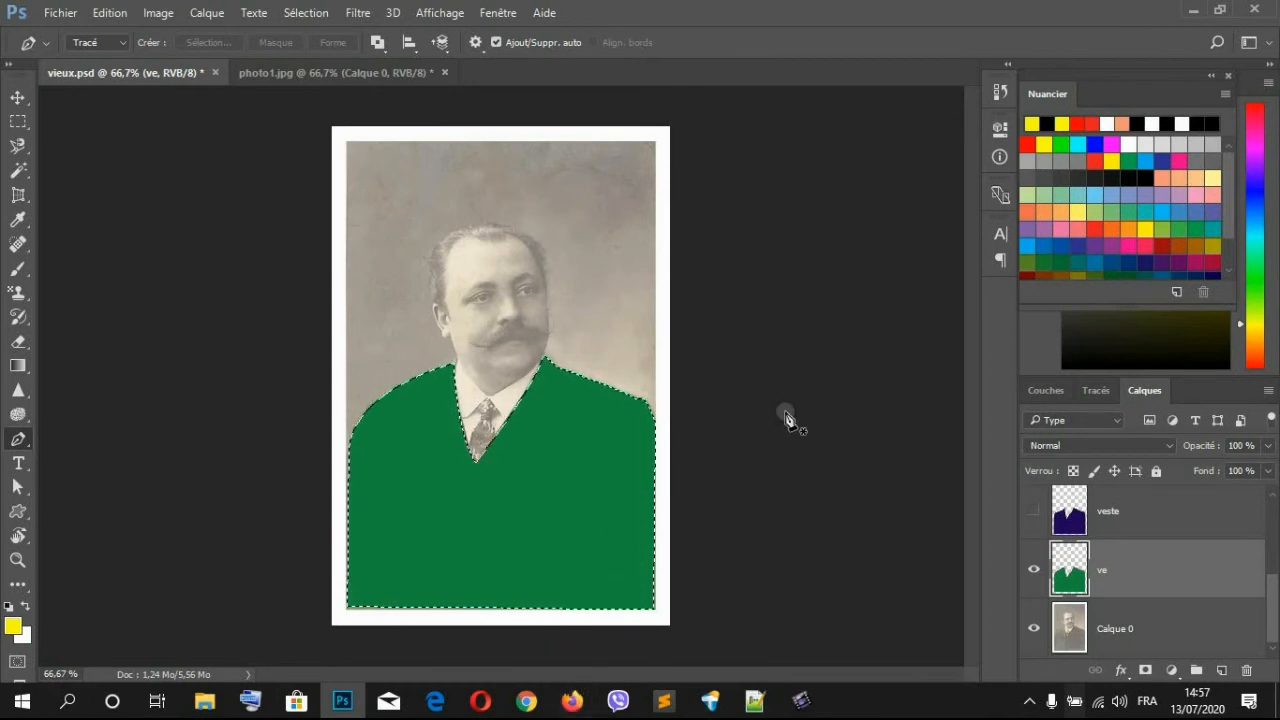
key(ctrl+d)
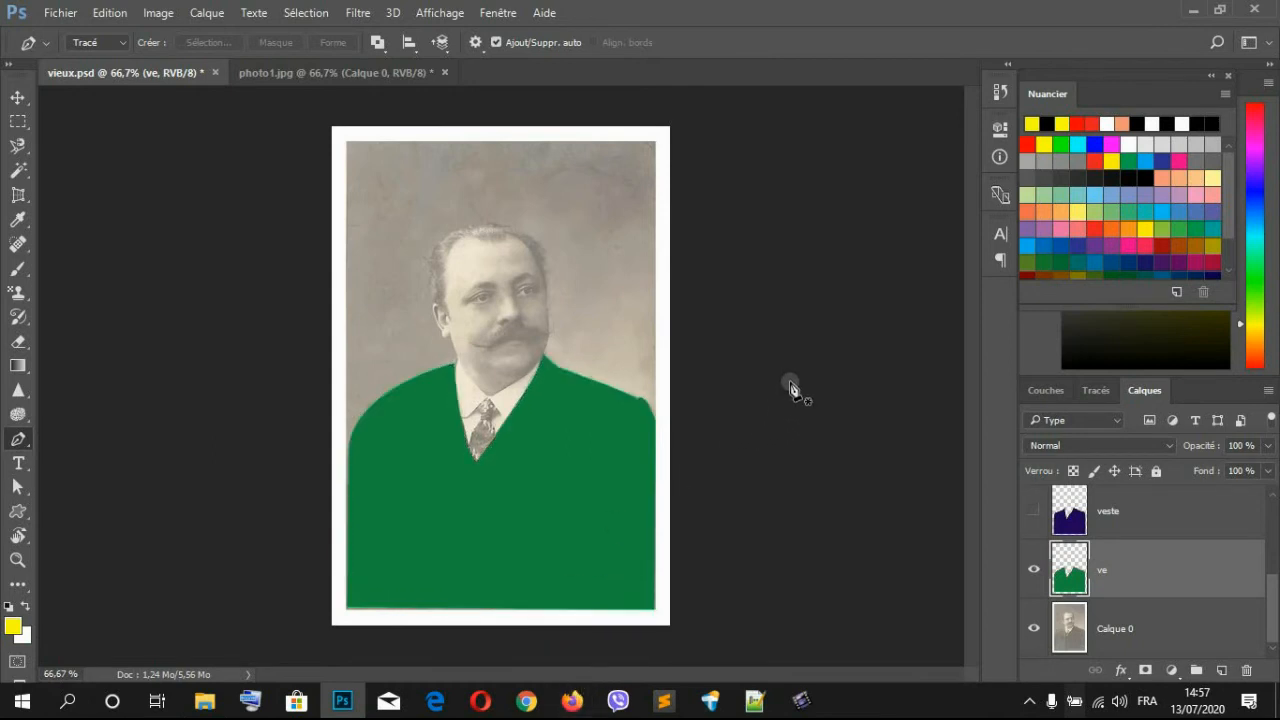
Step: Switch to the Move tool and set the green jacket layer's blend mode to Produit
click(18, 97)
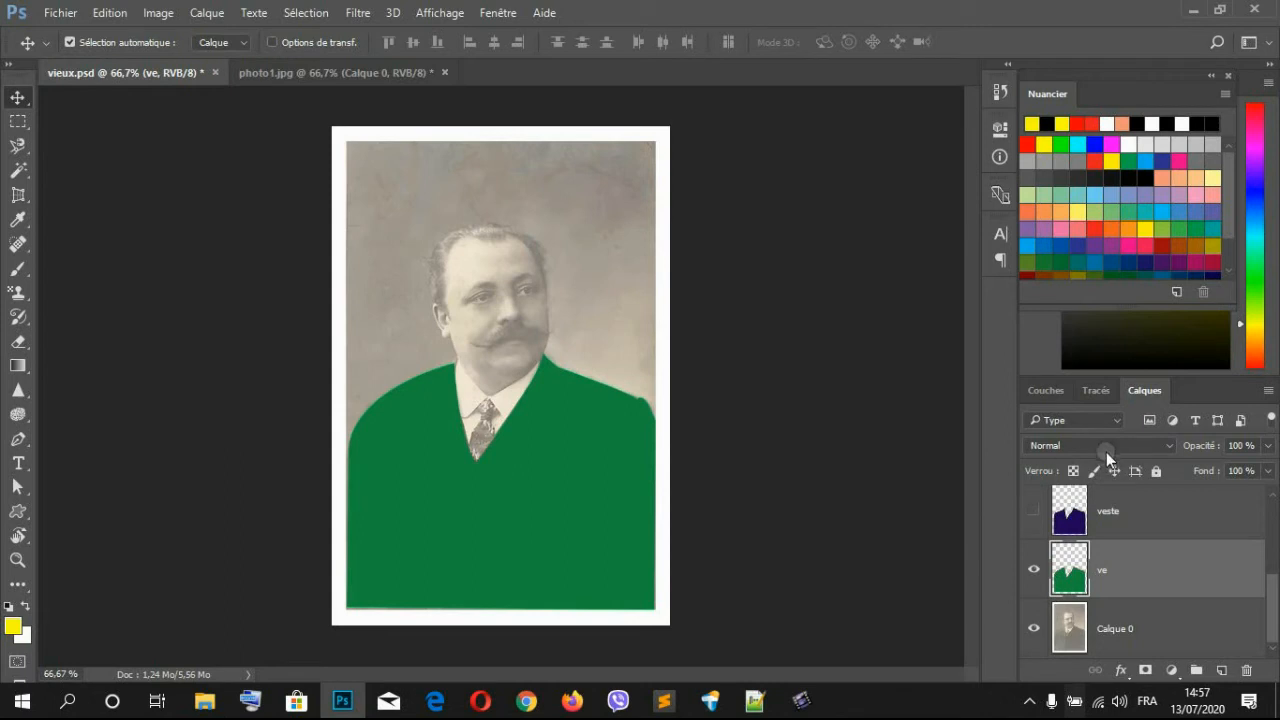
click(1069, 443)
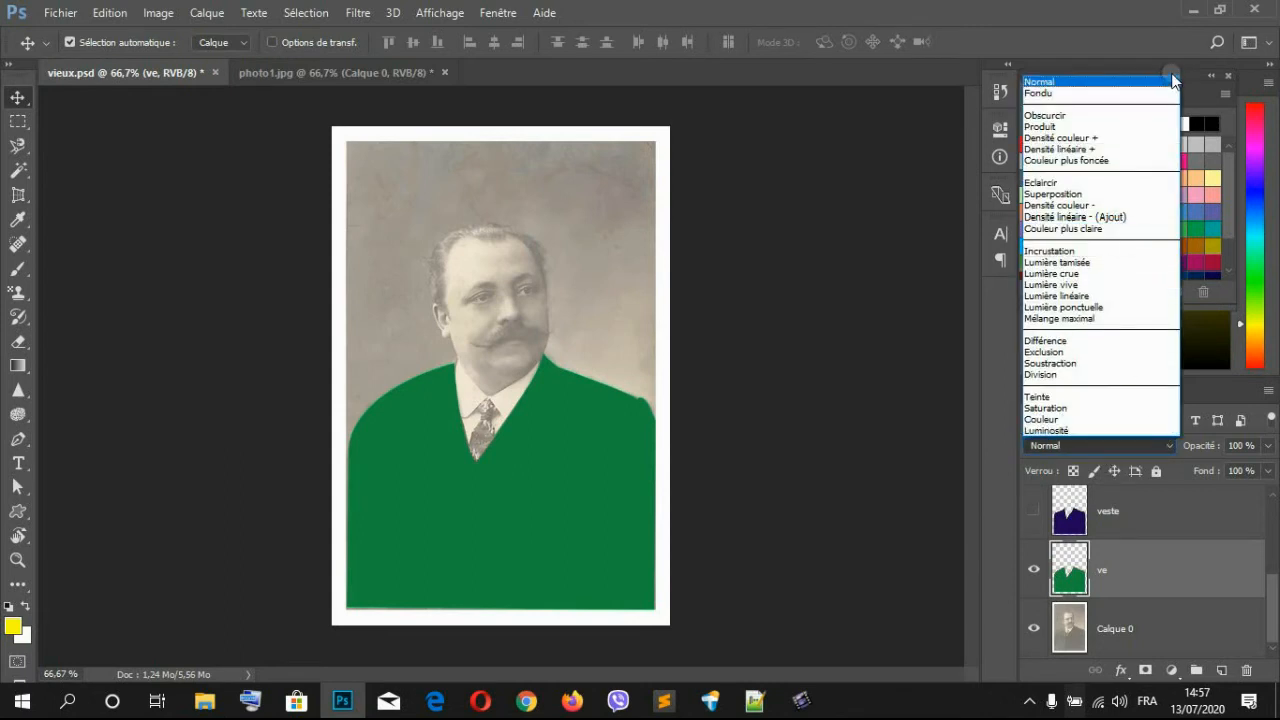
click(1088, 130)
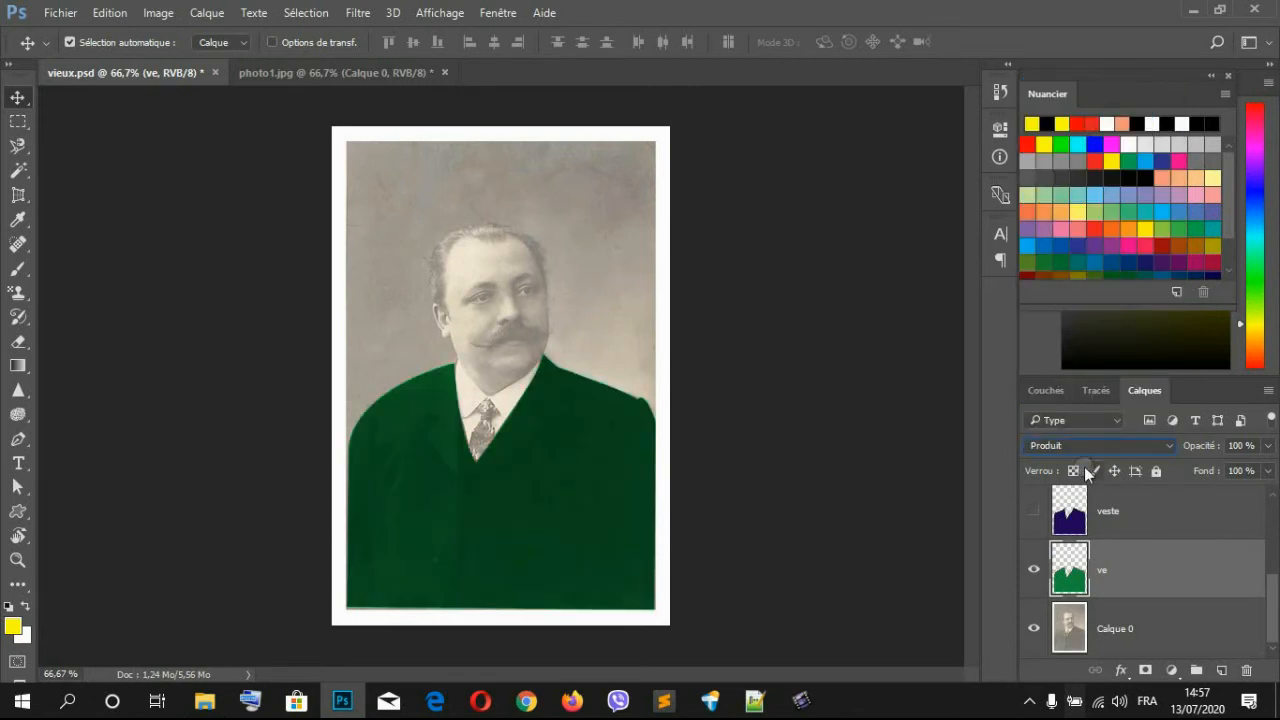
Step: Preview the other blend modes on layer ve to compare their effect on the jacket, ending back on Produit
scroll(1085, 448, down, 4)
scroll(1085, 448, down, 6)
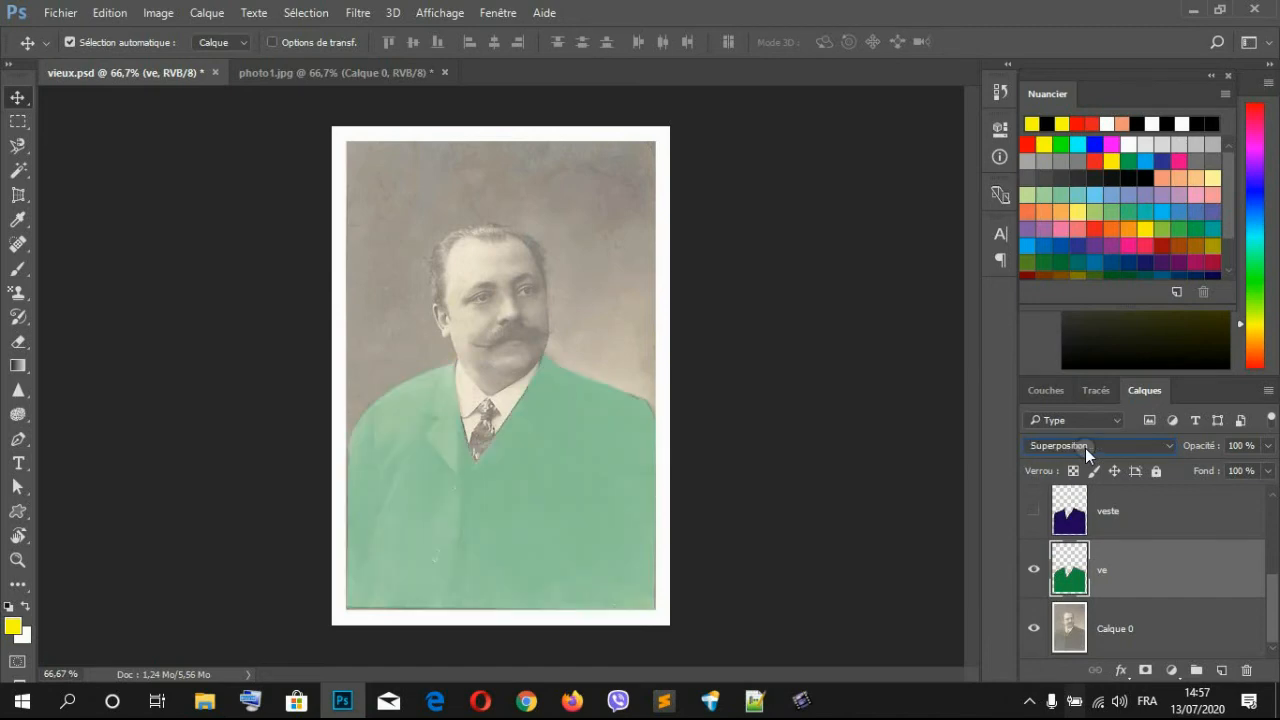
scroll(1085, 448, down, 2)
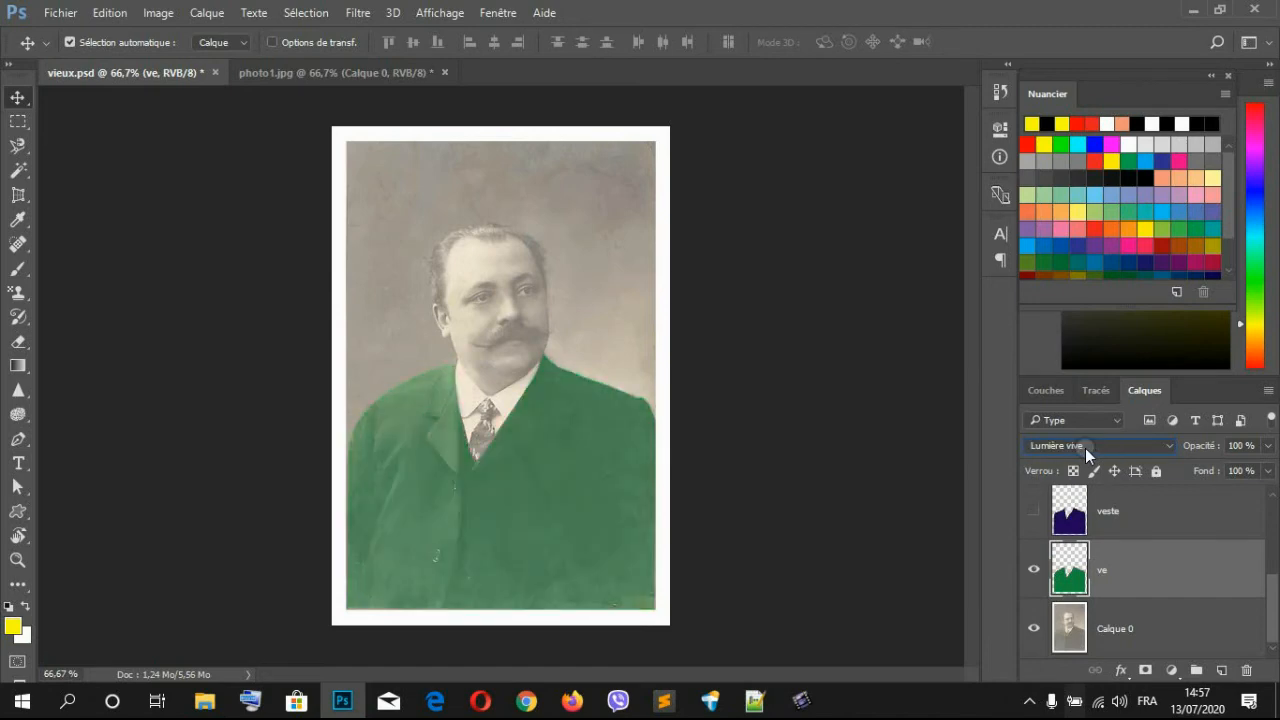
scroll(1085, 448, down, 4)
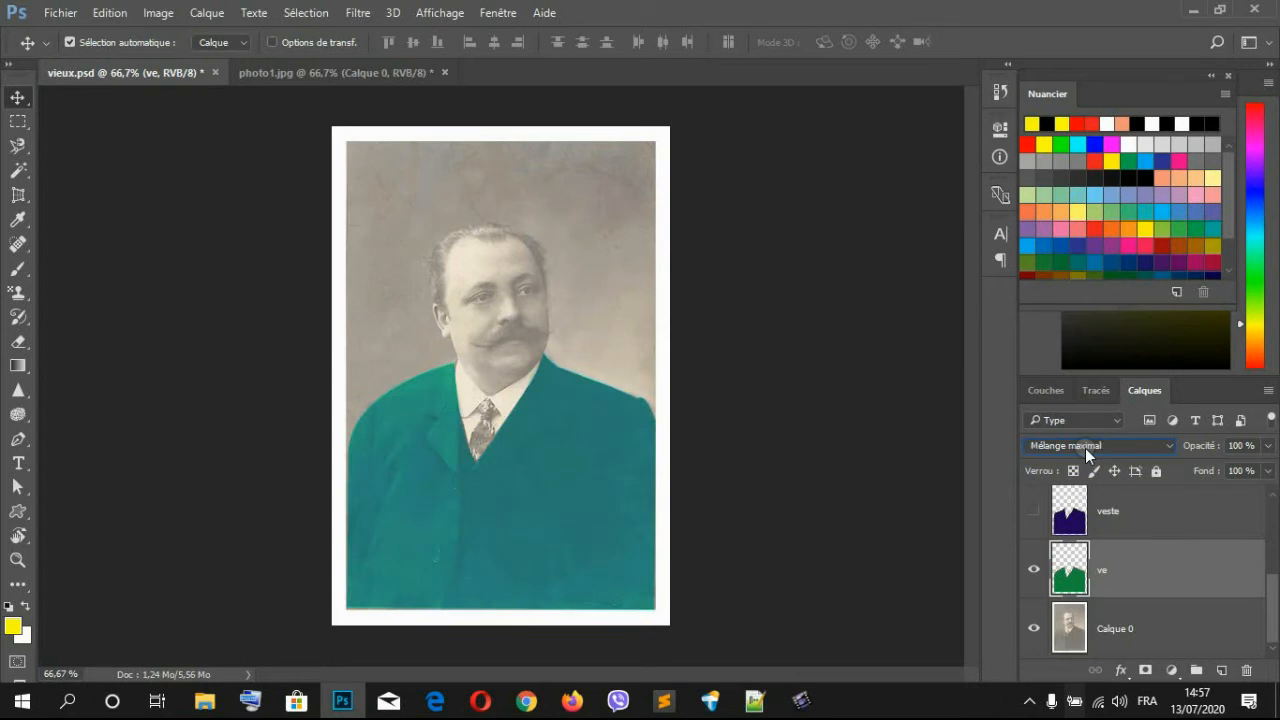
scroll(1085, 448, down, 3)
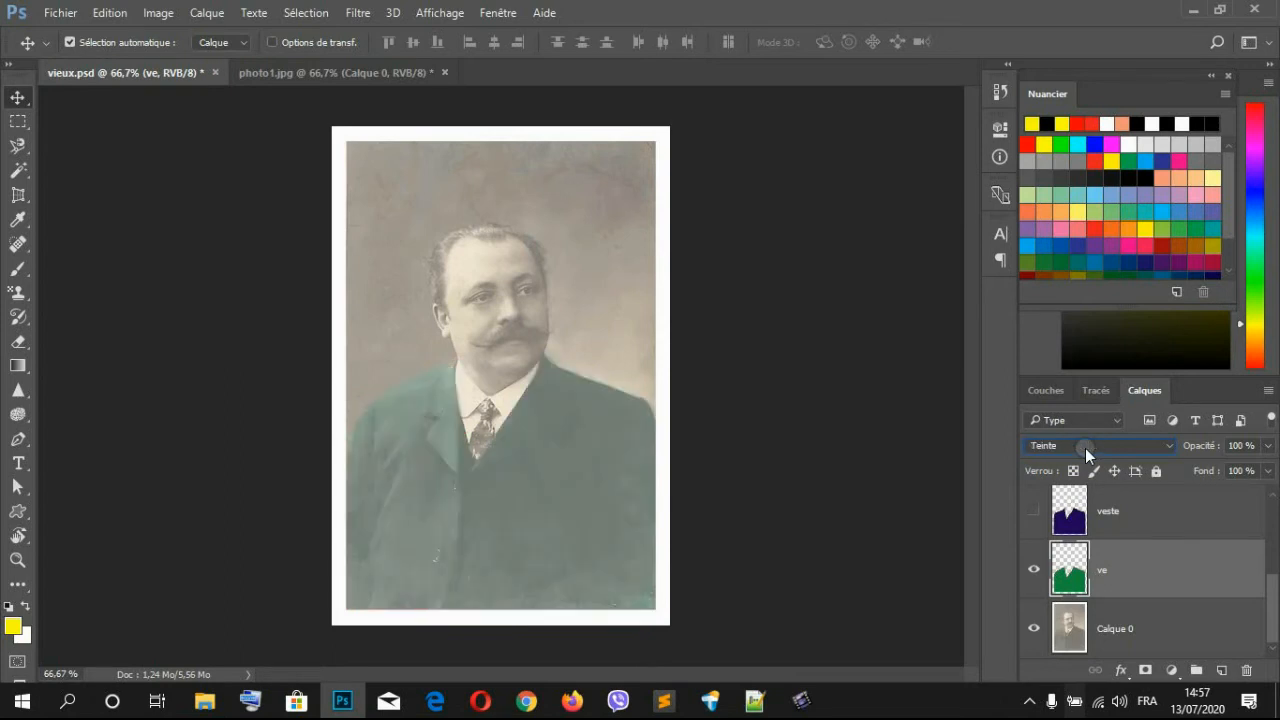
scroll(1085, 448, down, 3)
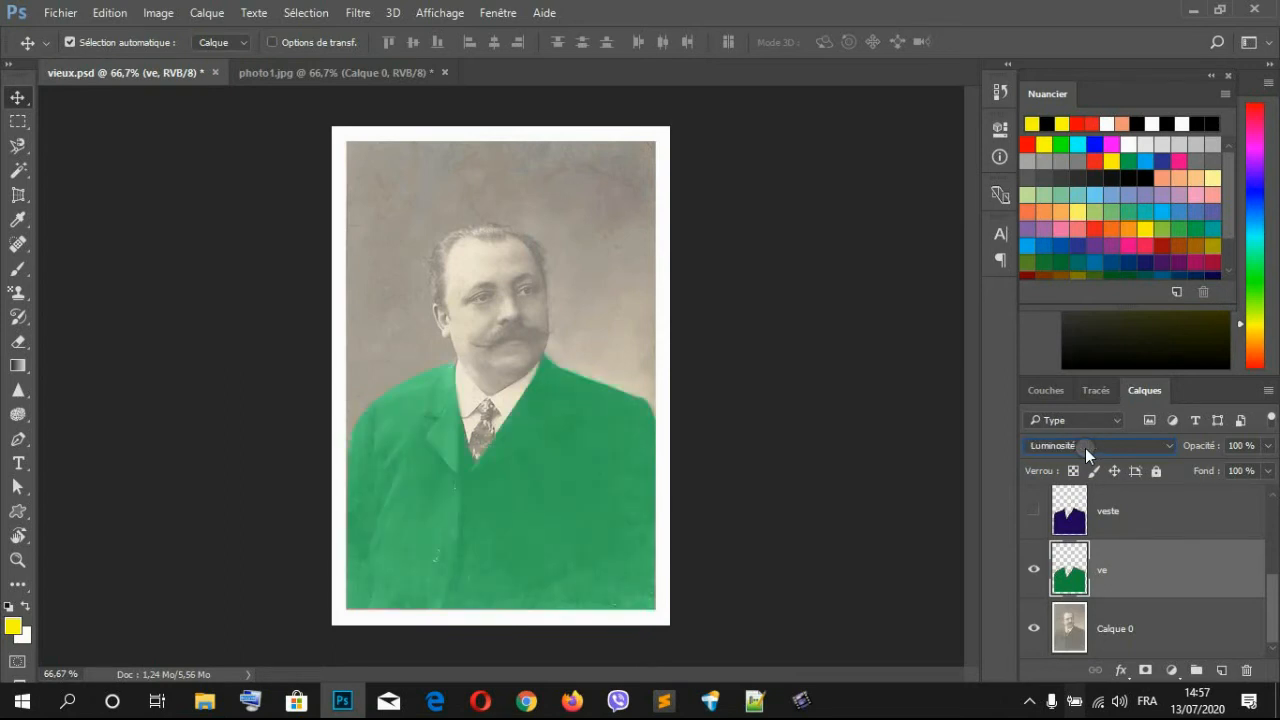
scroll(1085, 448, up, 2)
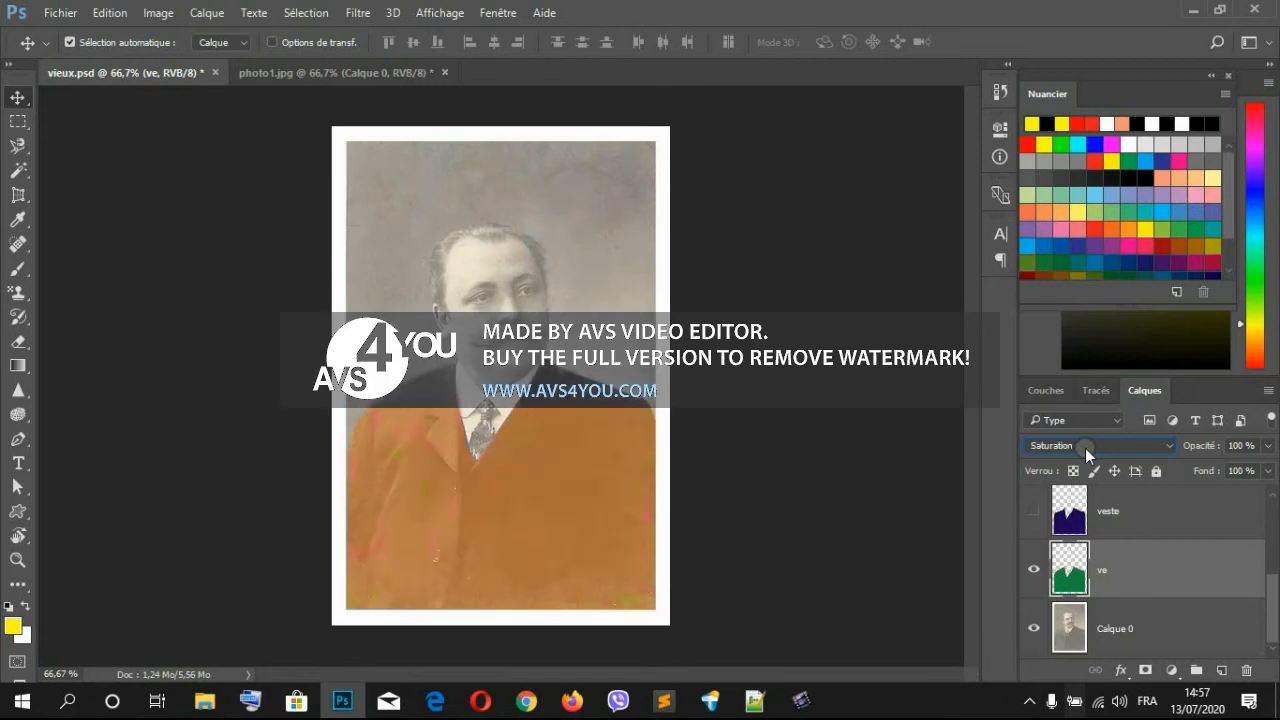
scroll(1085, 448, down, 1)
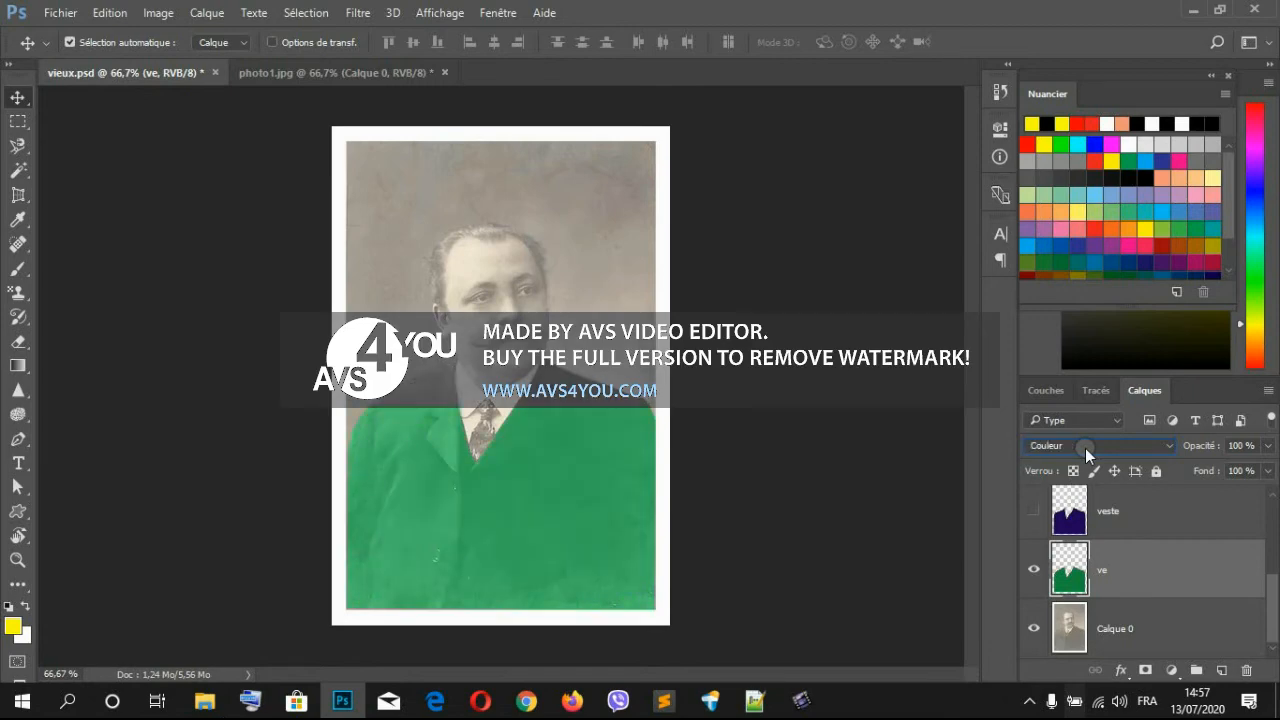
scroll(1085, 448, up, 18)
scroll(1085, 448, up, 5)
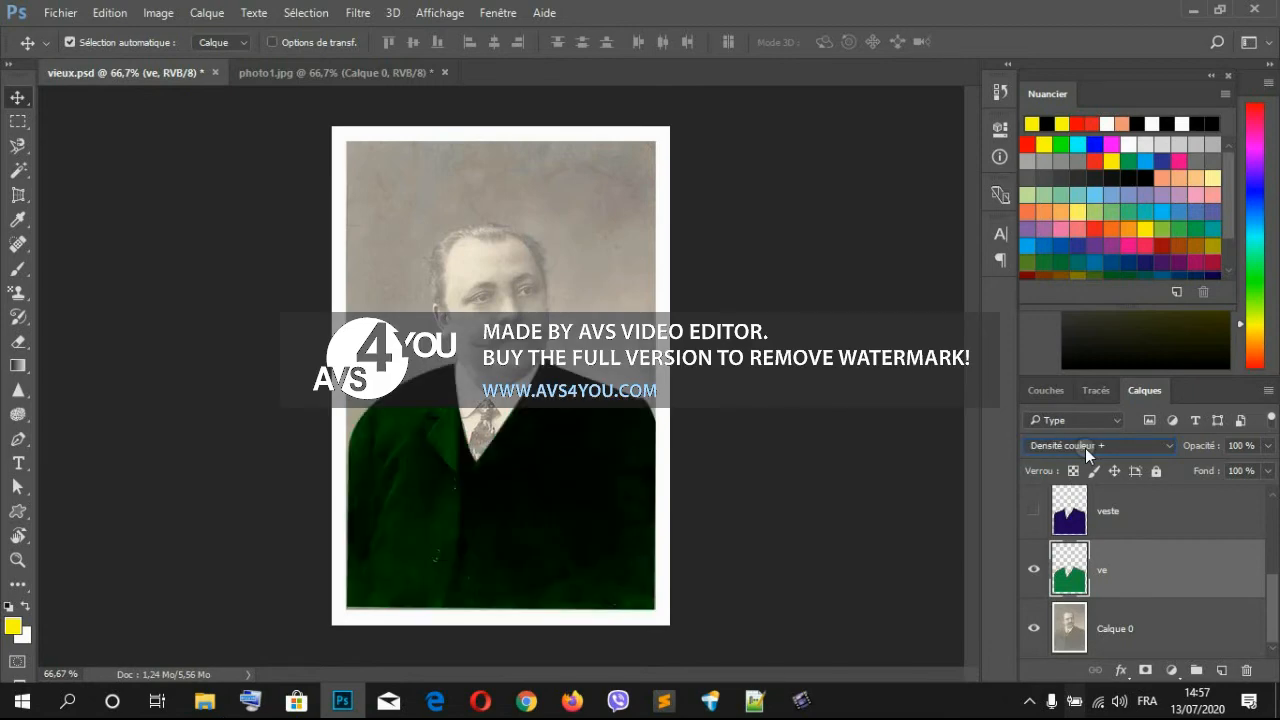
scroll(1085, 448, down, 1)
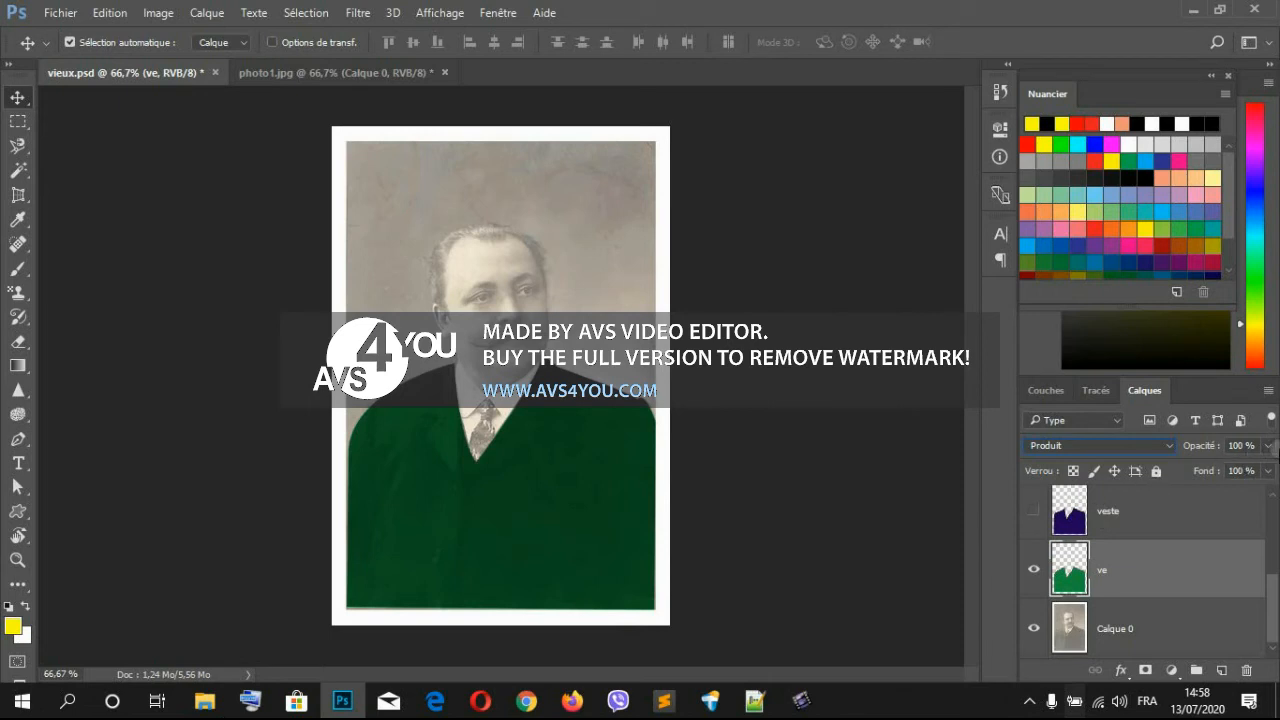
Step: Set the green jacket layer's opacity to 60% and its fill to 74%
click(1270, 447)
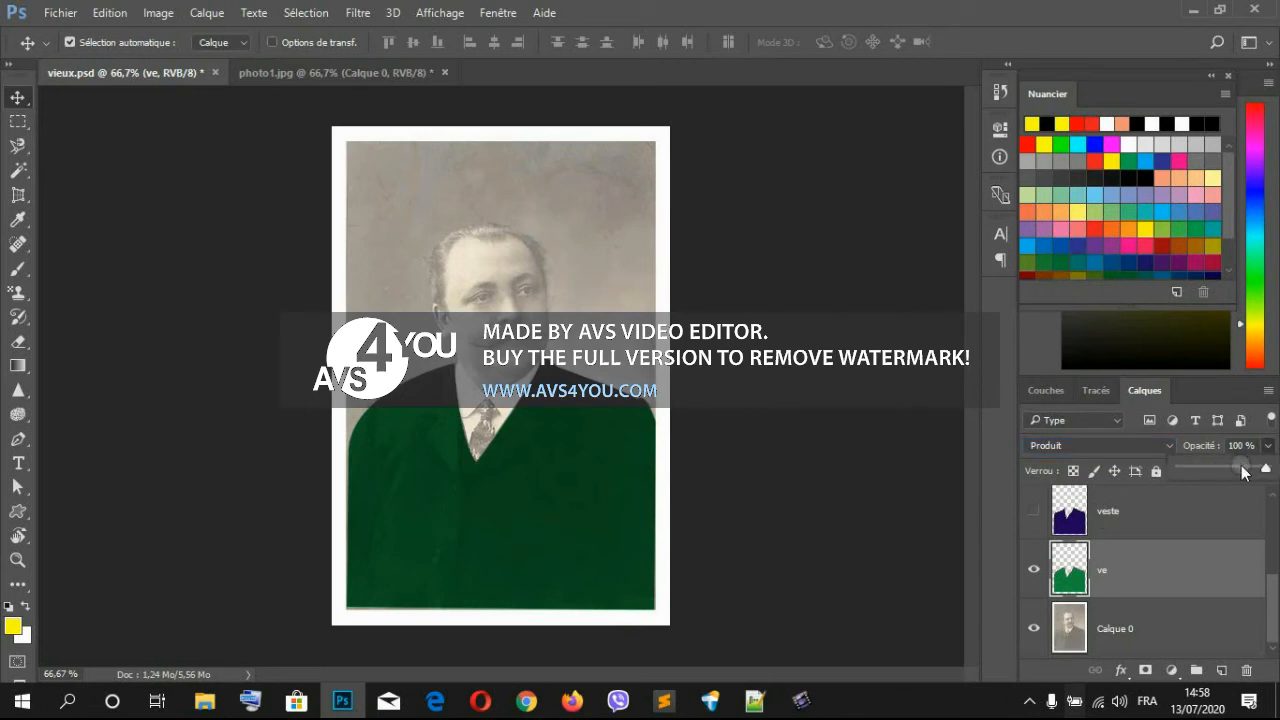
drag(1241, 466, 1228, 465)
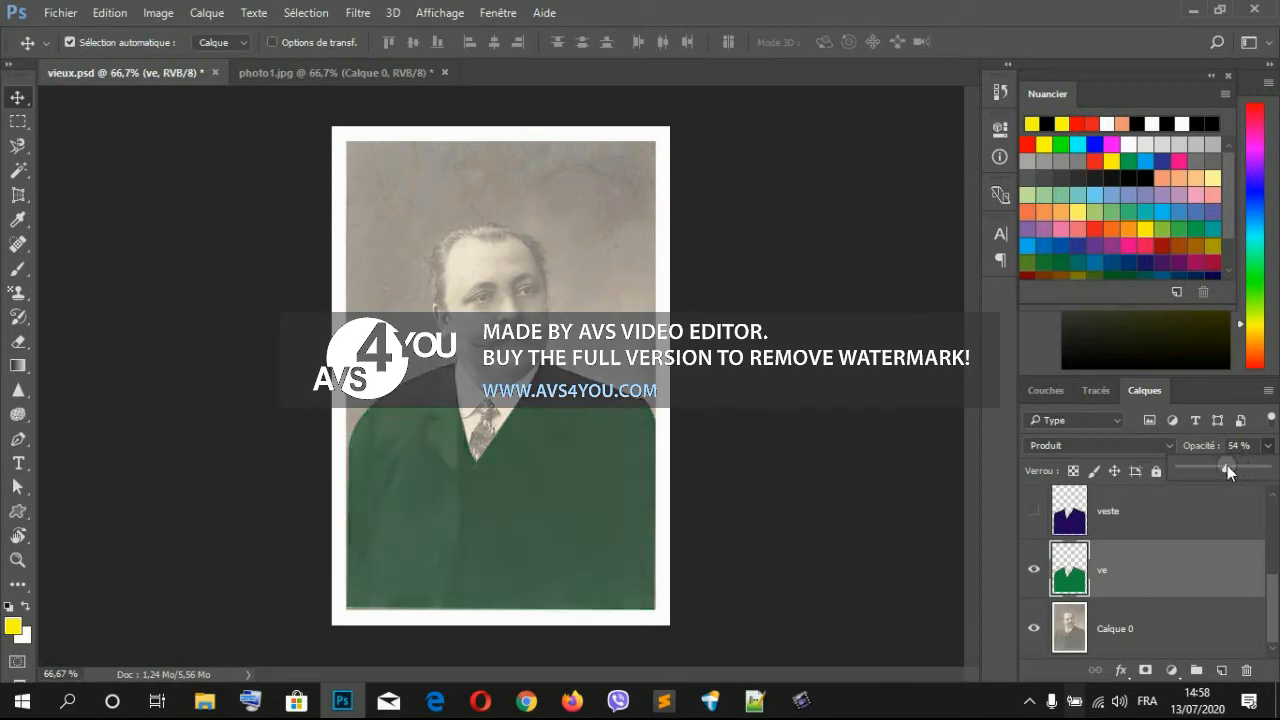
click(1268, 446)
click(1268, 471)
drag(1267, 493, 1245, 500)
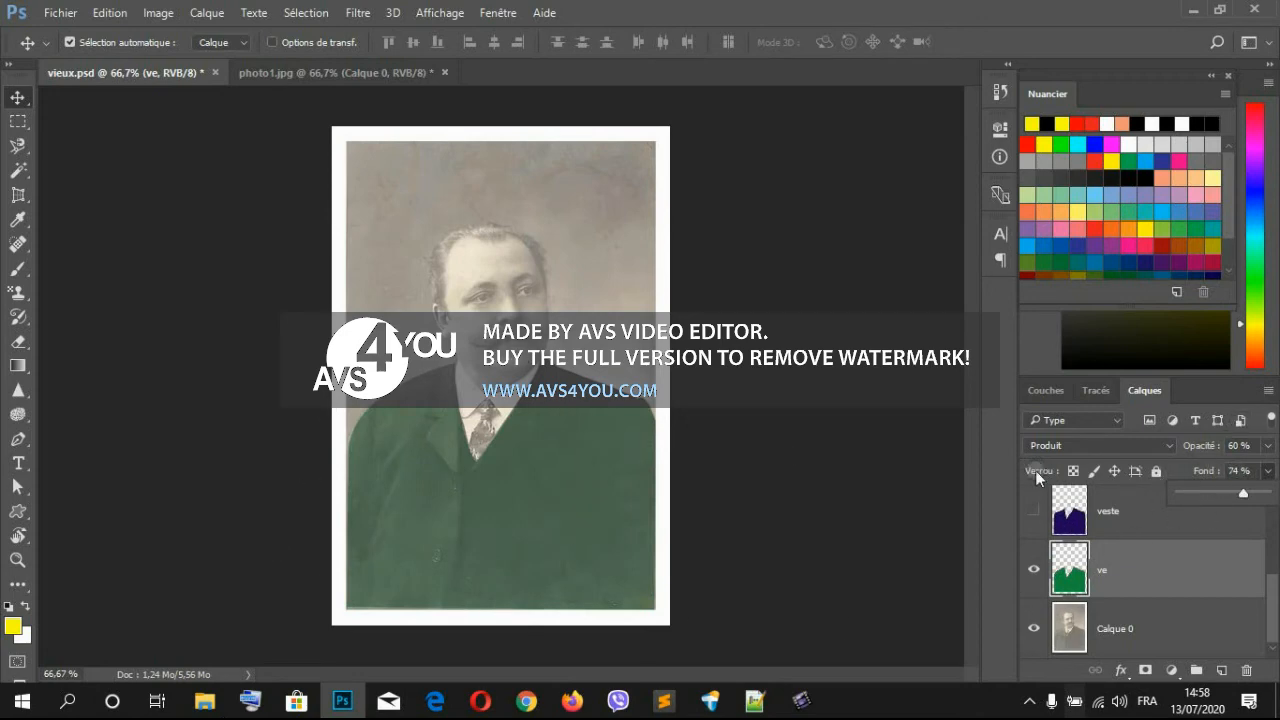
Step: Compare the green ve jacket with the blue veste layer by toggling their visibility, leaving only ve shown
click(1034, 570)
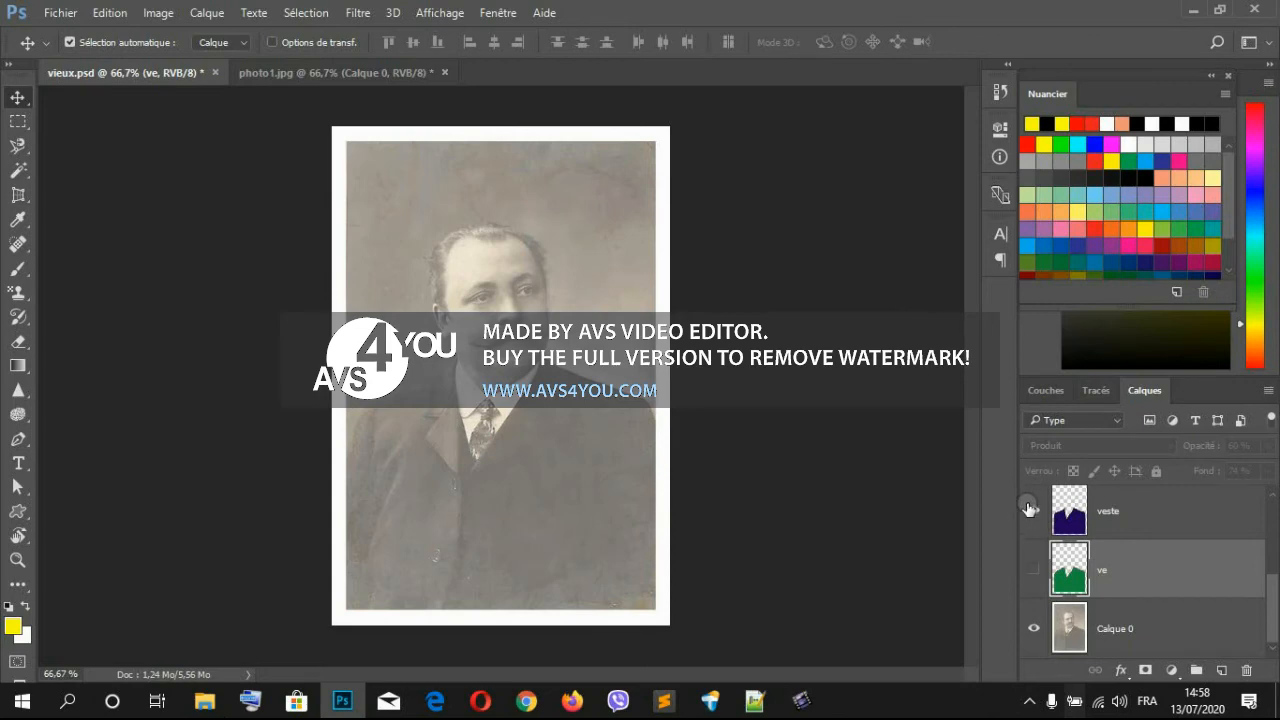
click(1034, 510)
click(1034, 510)
click(1034, 570)
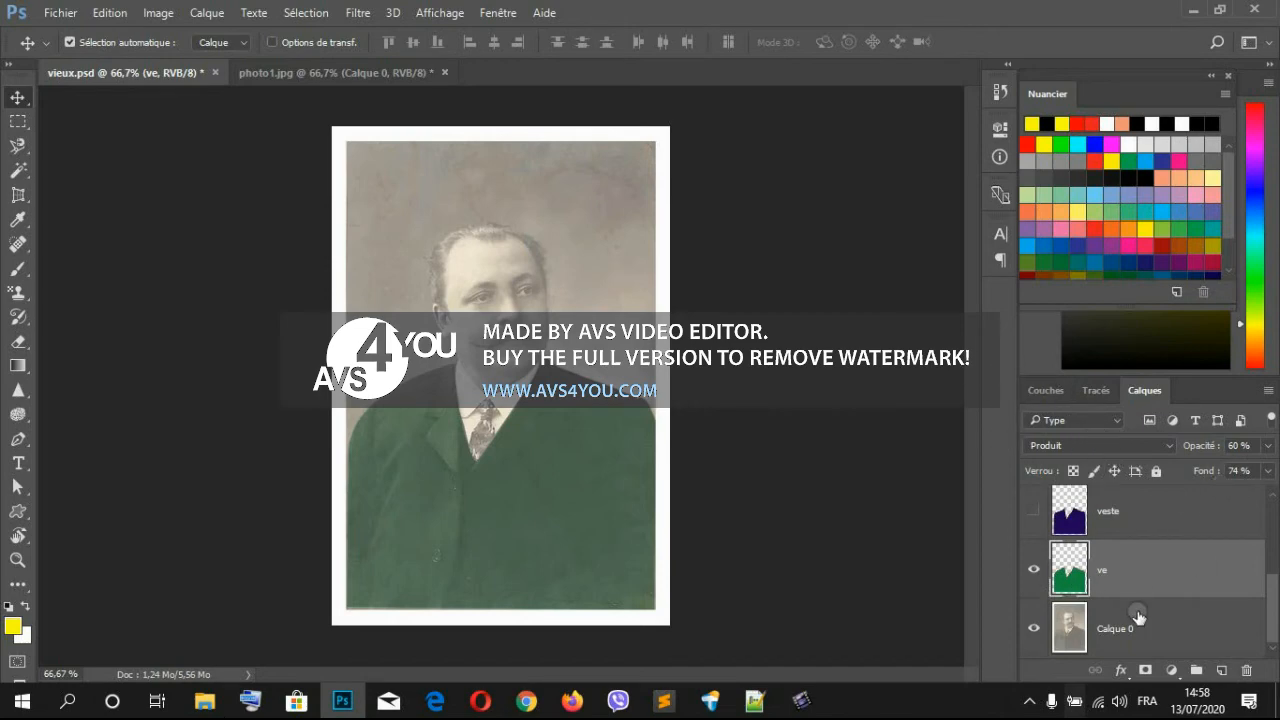
Step: Show the face colour layer vis
scroll(1140, 612, up, 5)
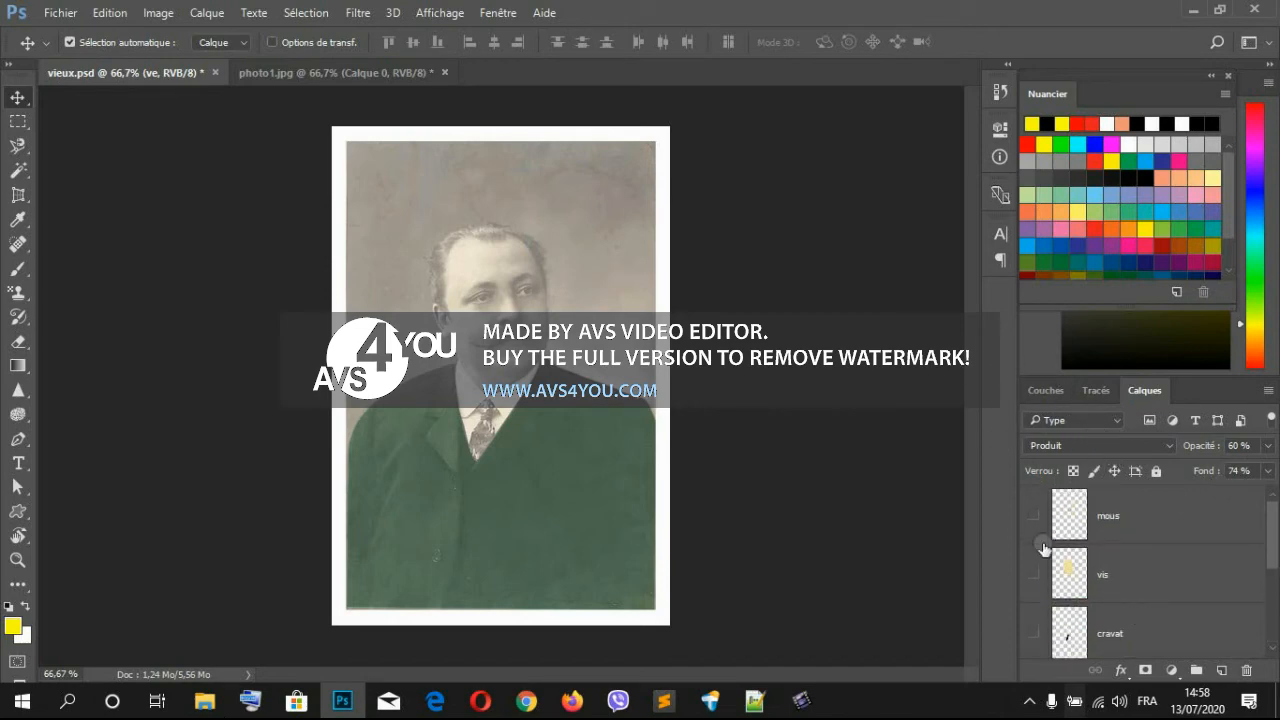
click(1033, 574)
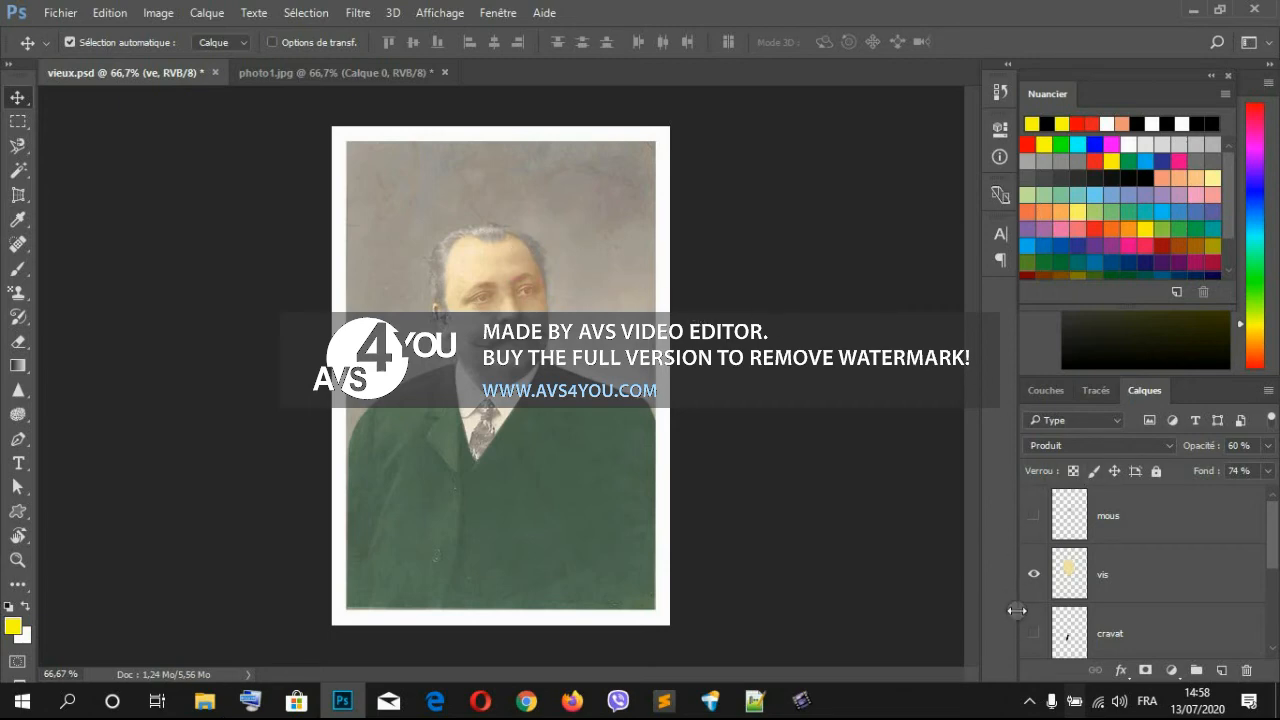
Step: Show the tie layer cravat and set the green jacket layer ve to the Lumière linéaire blending mode
click(1024, 516)
click(1034, 518)
click(1038, 632)
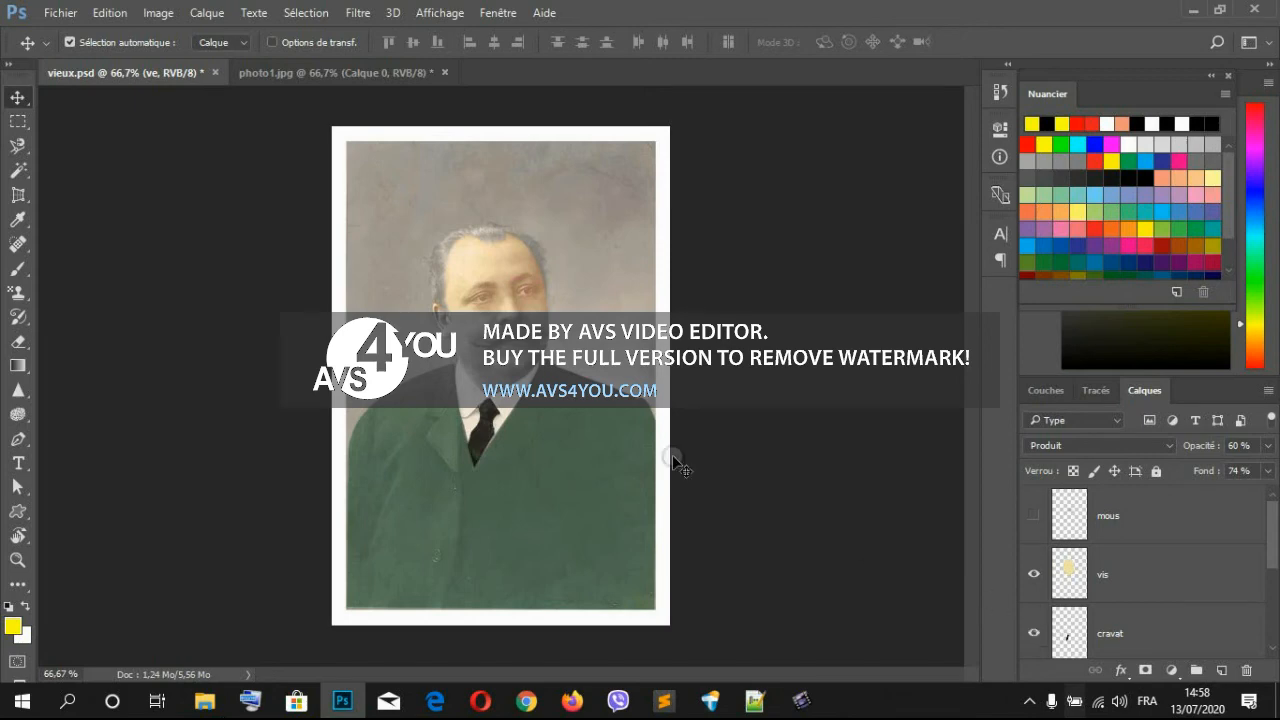
click(1061, 445)
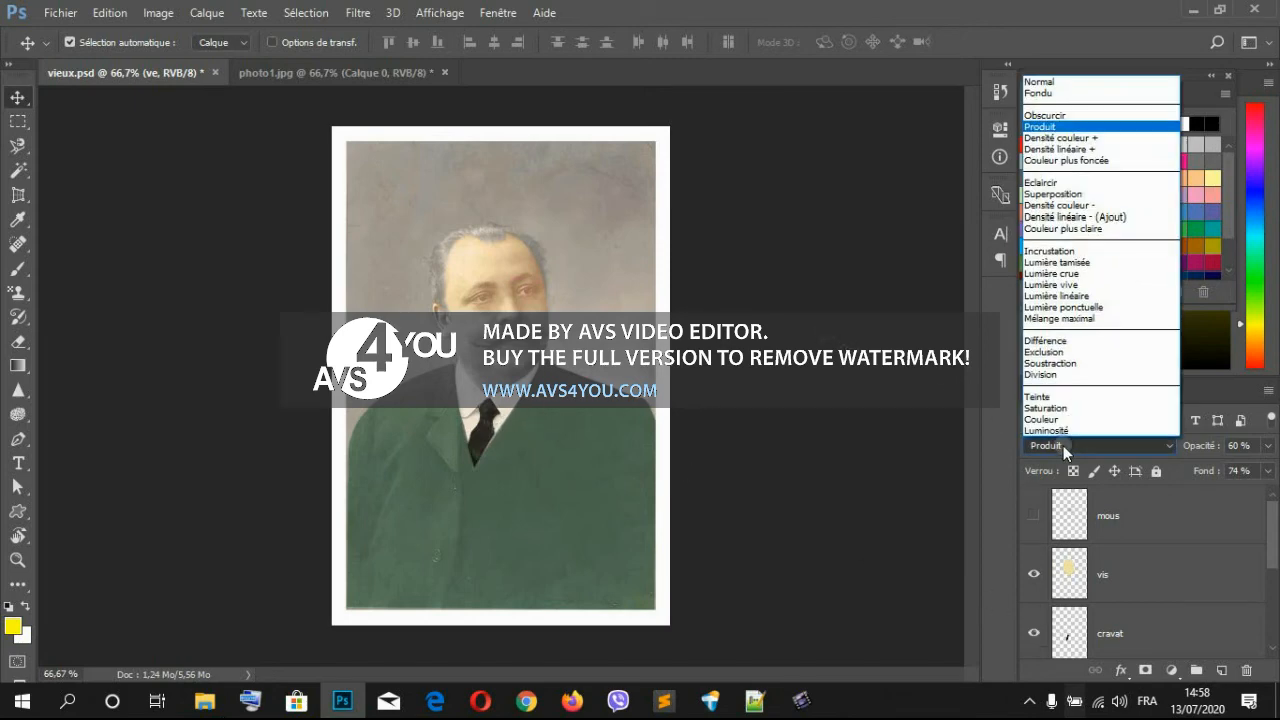
click(1072, 294)
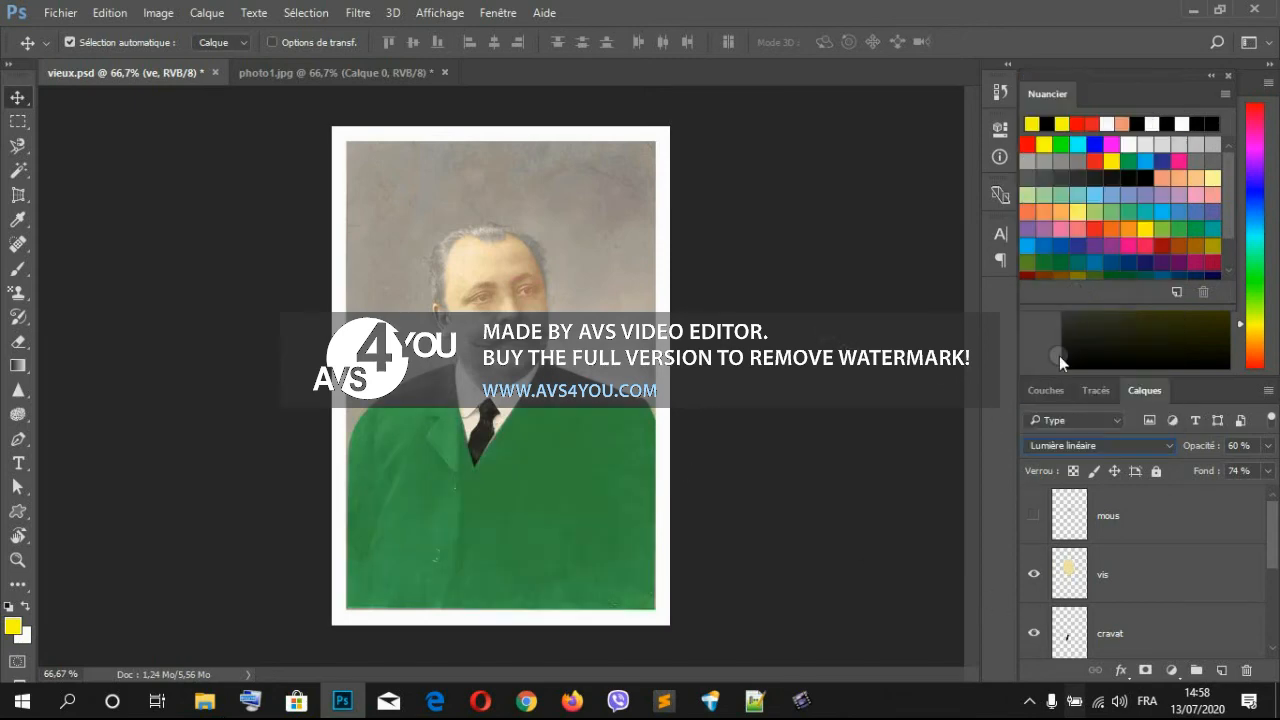
Step: Try the Lumière ponctuelle blending mode on the tie layer cravat after toggling its visibility to check its effect
click(1105, 575)
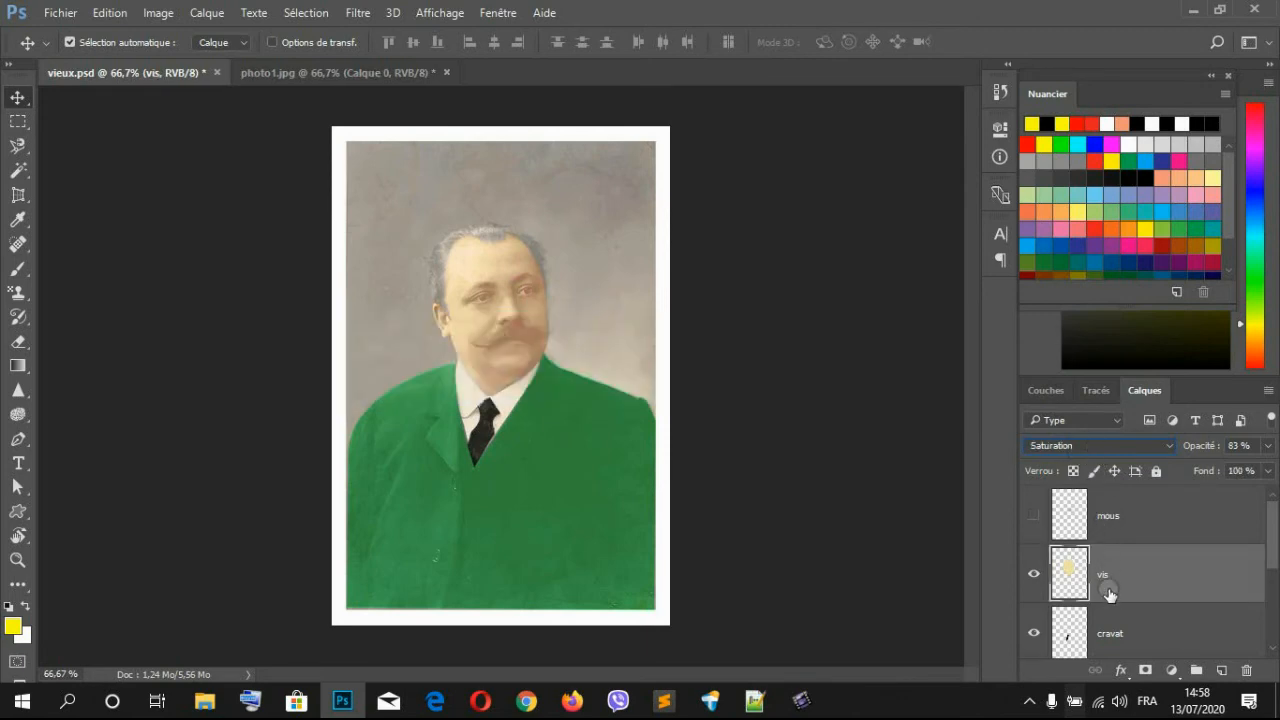
click(1080, 636)
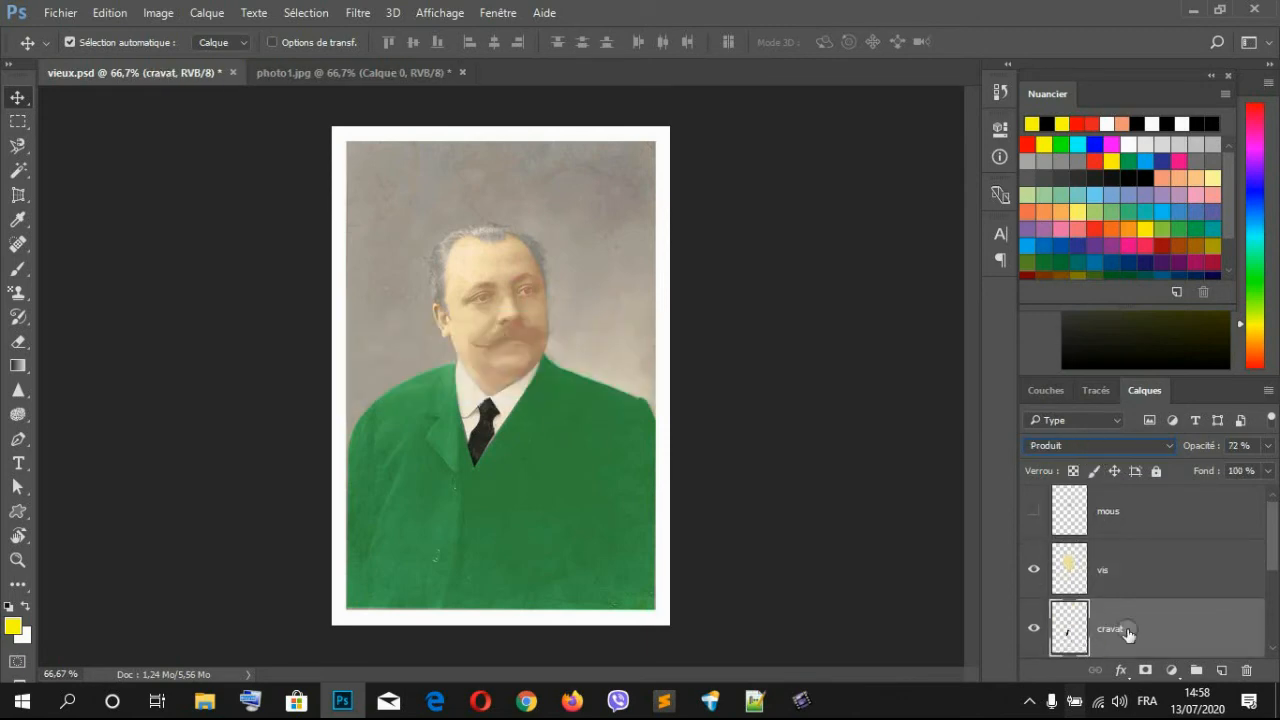
click(1034, 628)
click(1034, 628)
click(1171, 439)
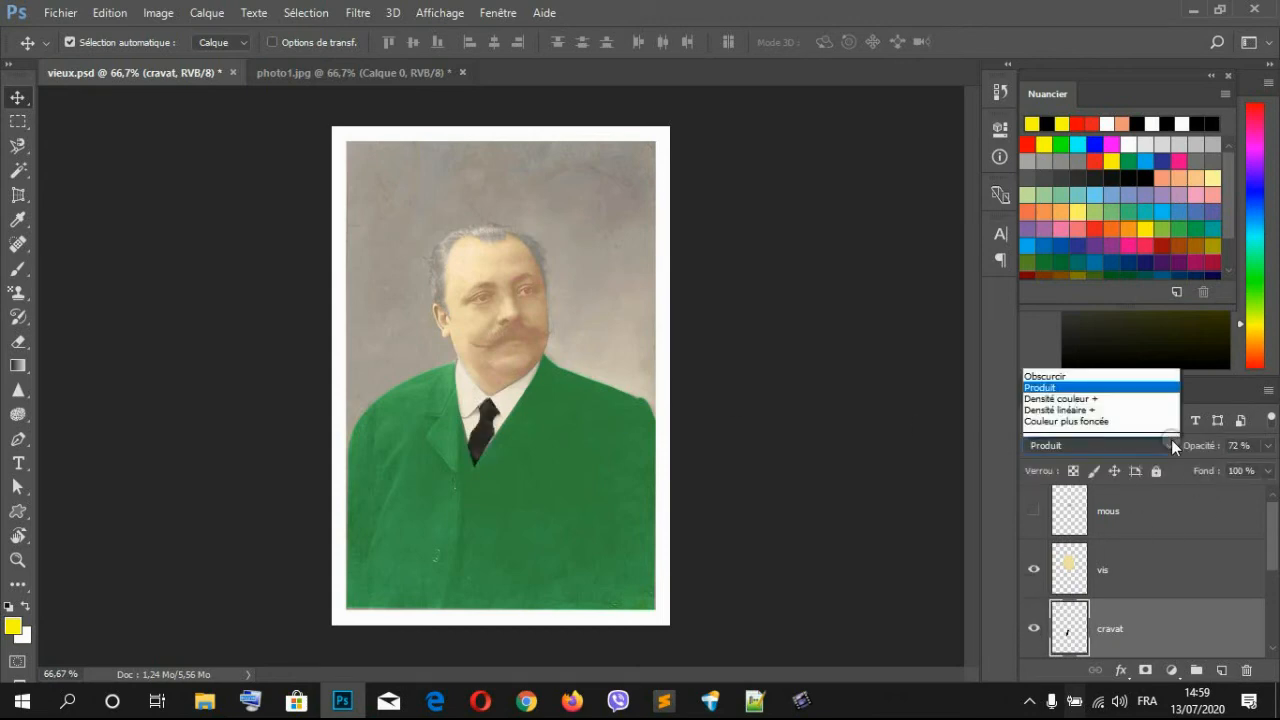
click(1089, 306)
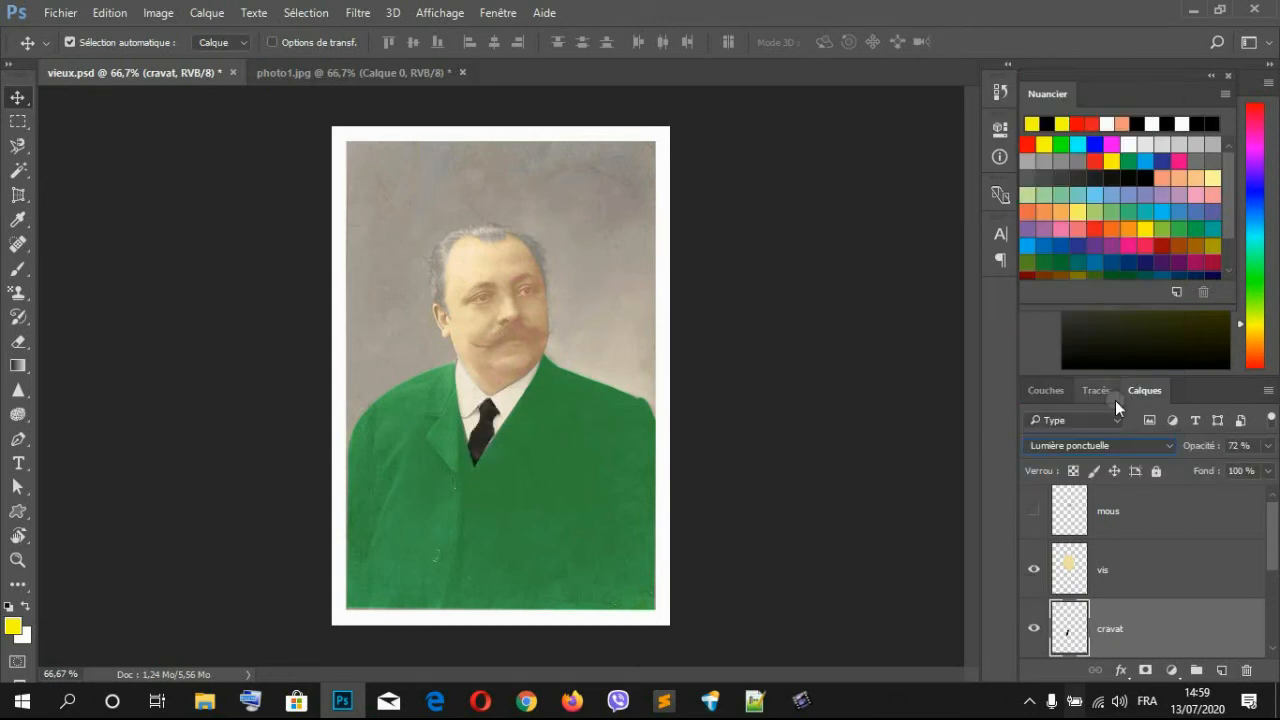
scroll(1122, 427, down, 2)
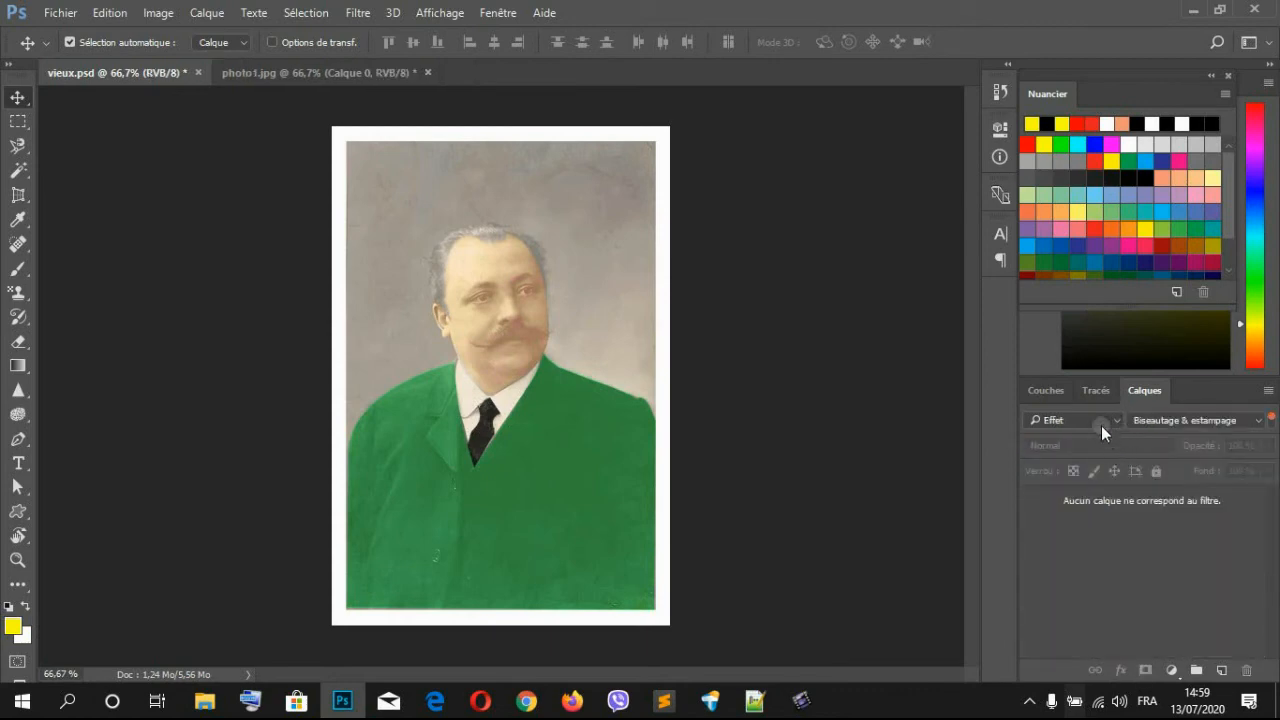
Step: Turn off the effect-based layer filter so that all layers are listed again
click(1064, 391)
click(1099, 393)
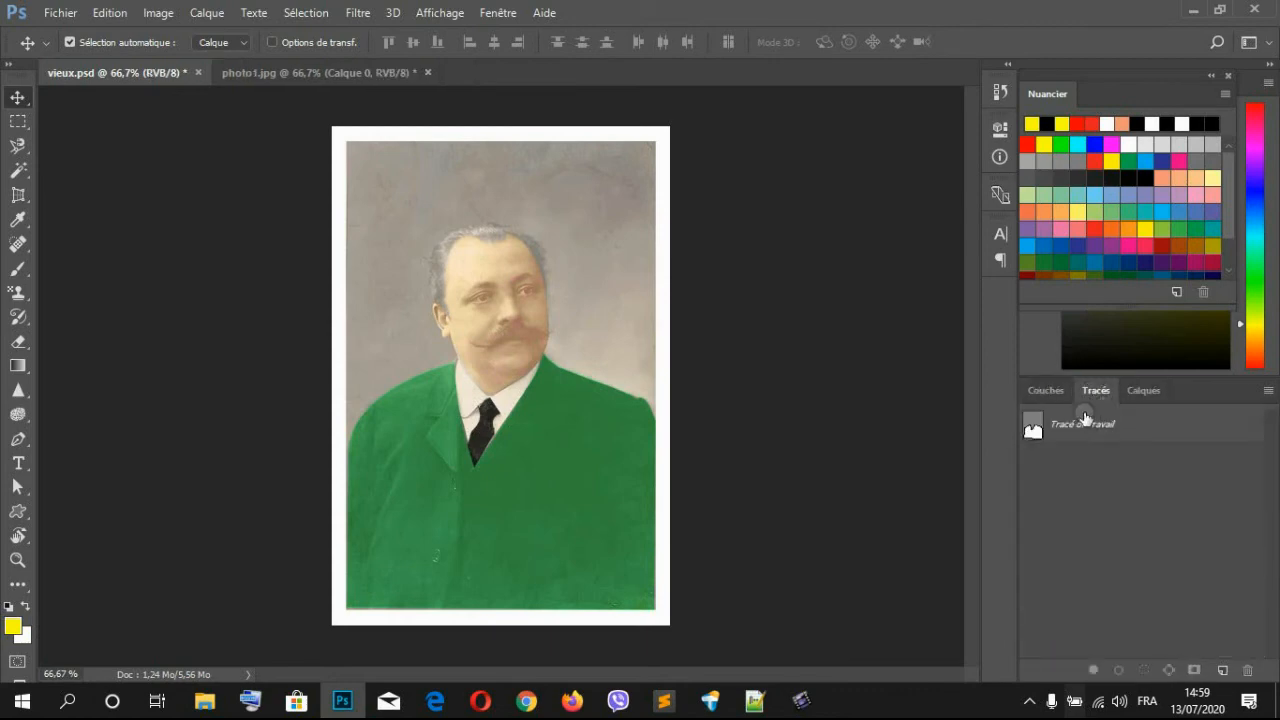
click(1056, 394)
click(1150, 392)
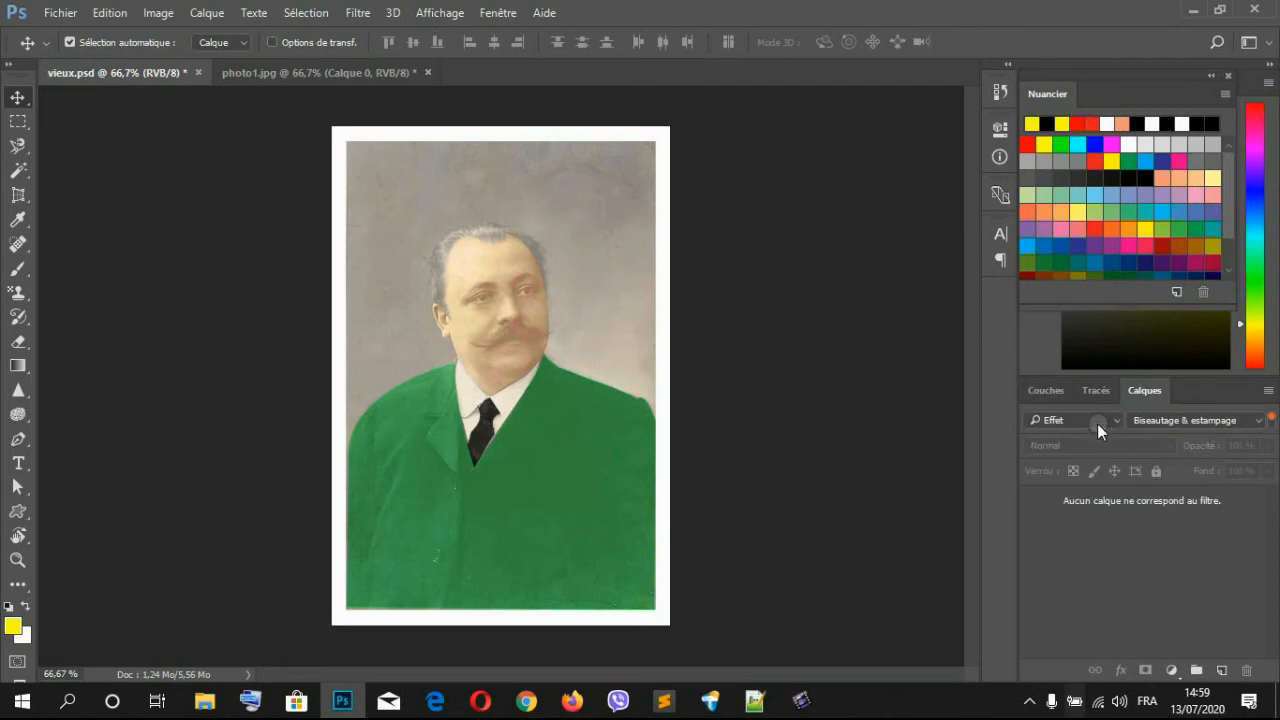
click(1095, 422)
click(1095, 422)
click(1219, 428)
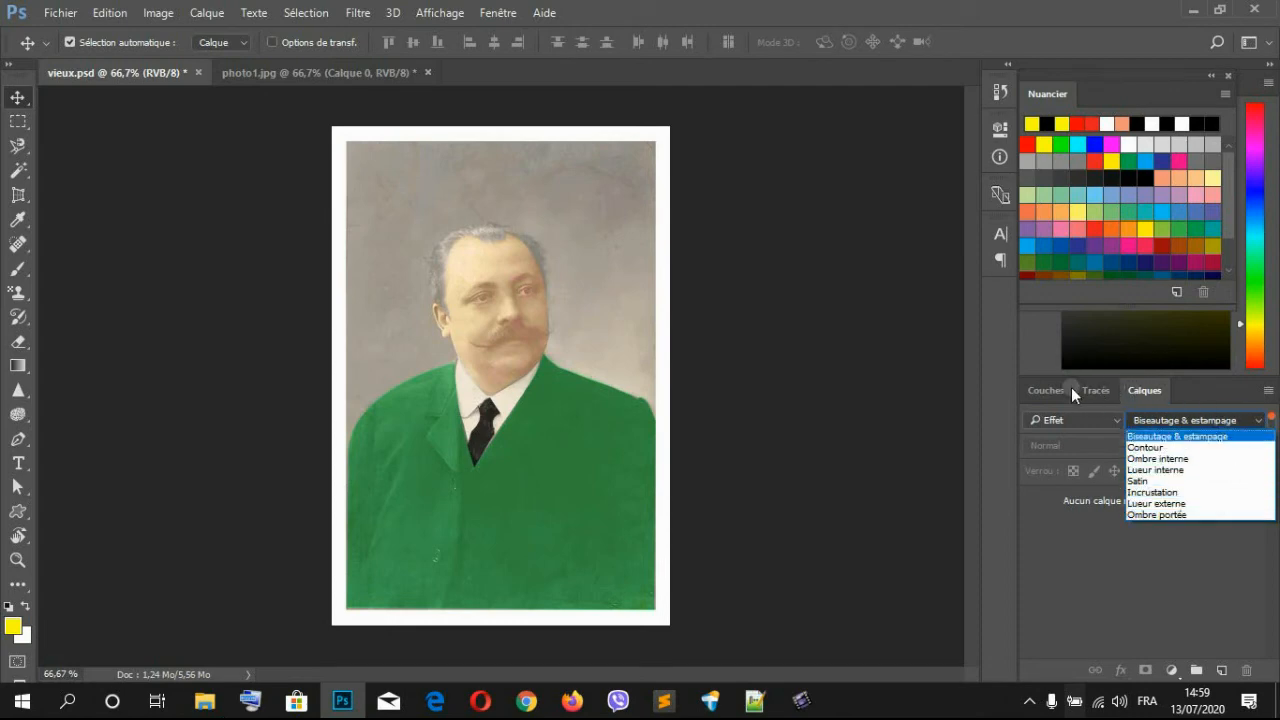
click(1274, 400)
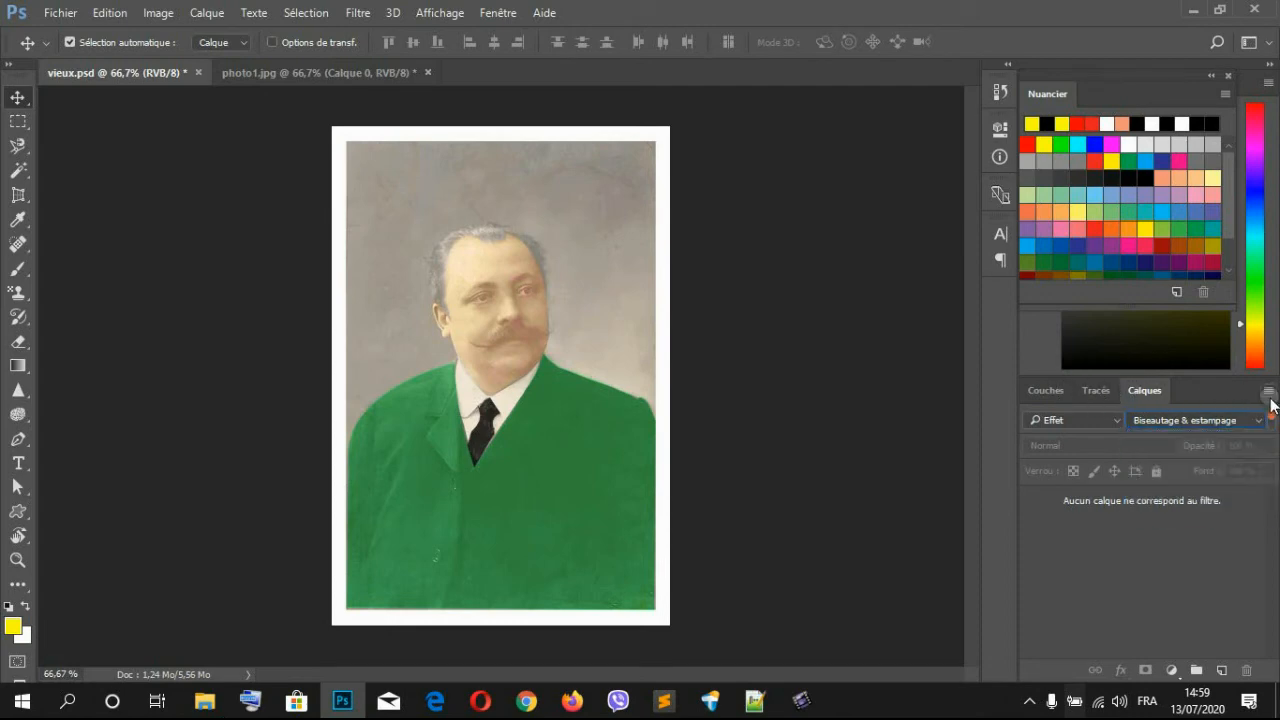
click(1271, 418)
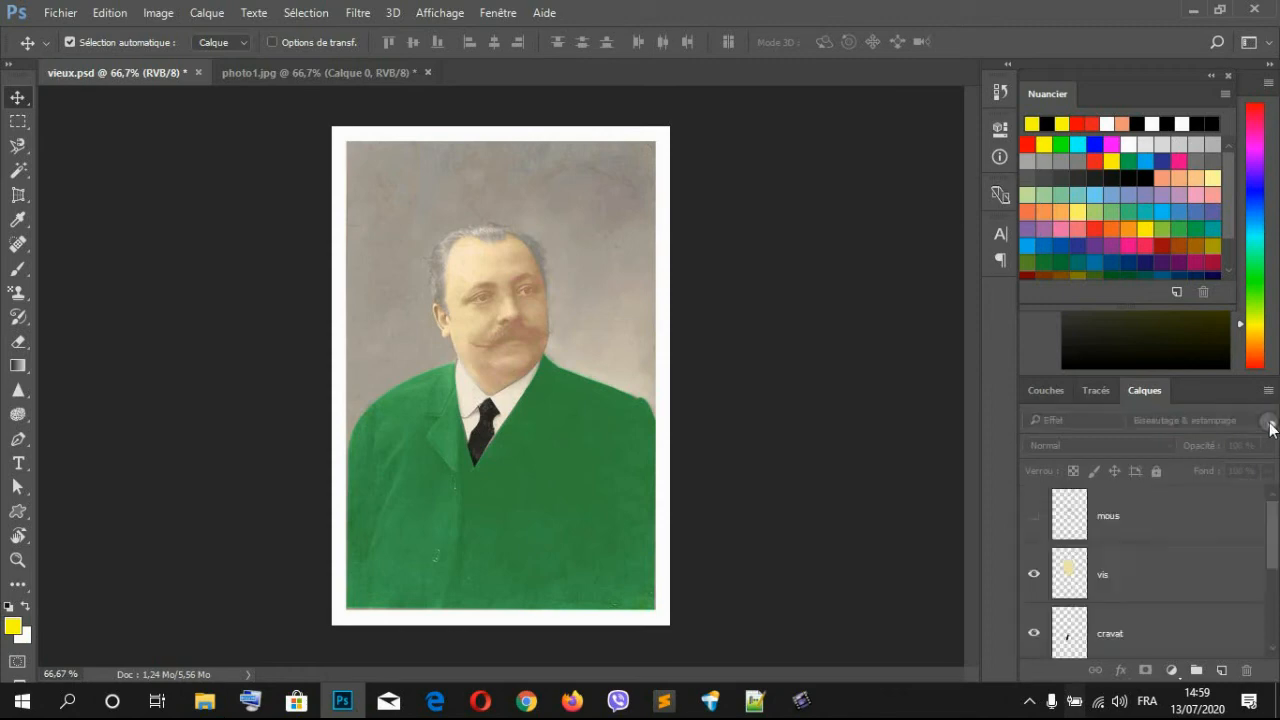
Step: Preview the blending modes on the tie layer cravat, including Teinte, Lumière tamisée and Fondu, and settle on Produit
click(1116, 588)
click(1097, 631)
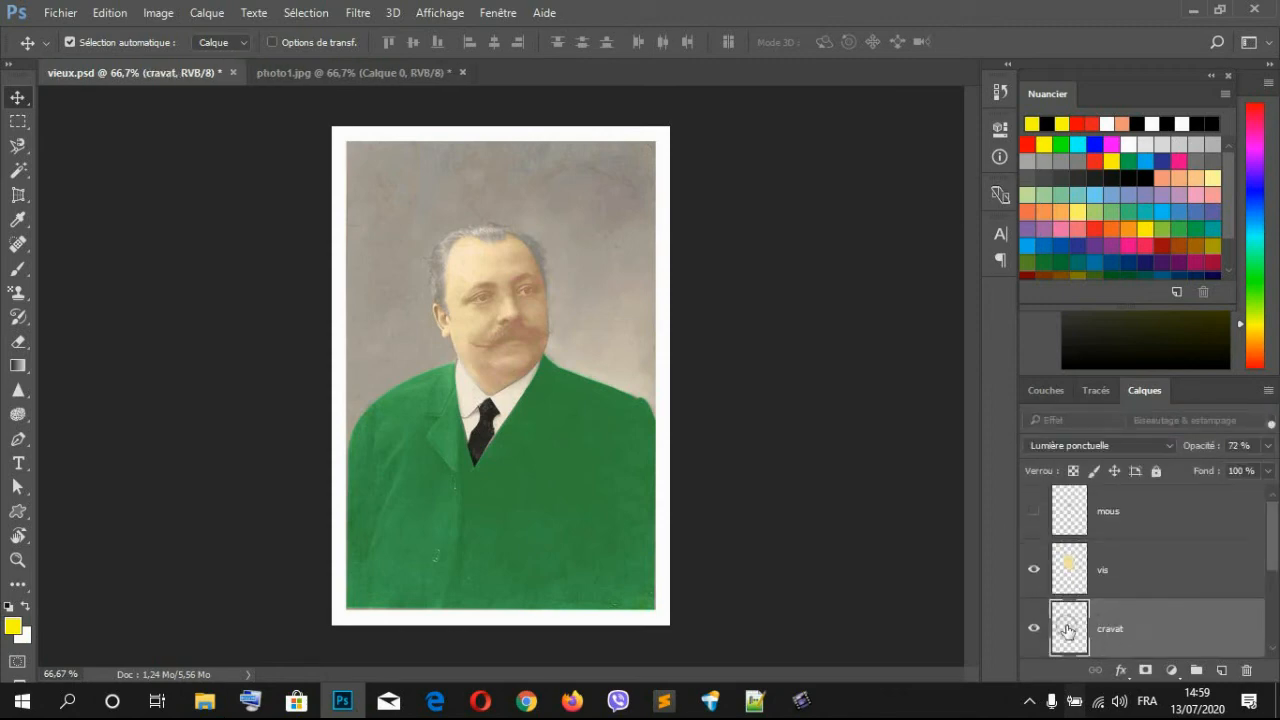
click(1105, 443)
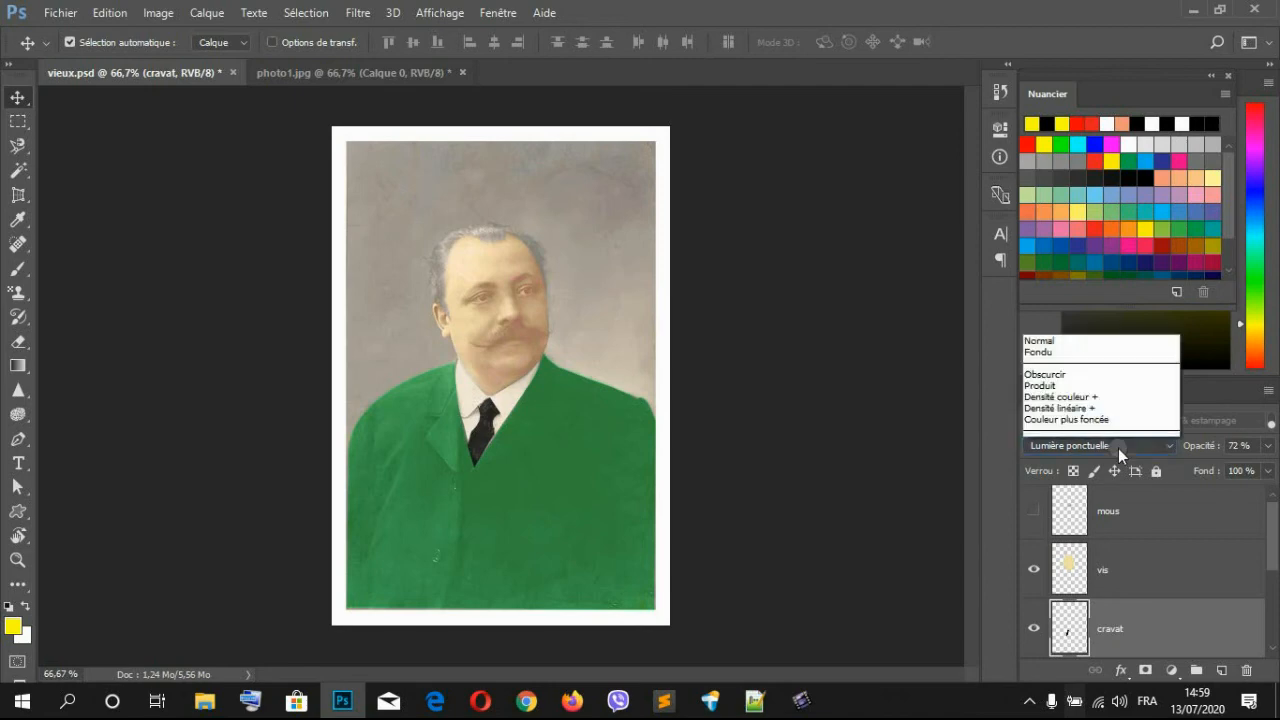
click(1110, 398)
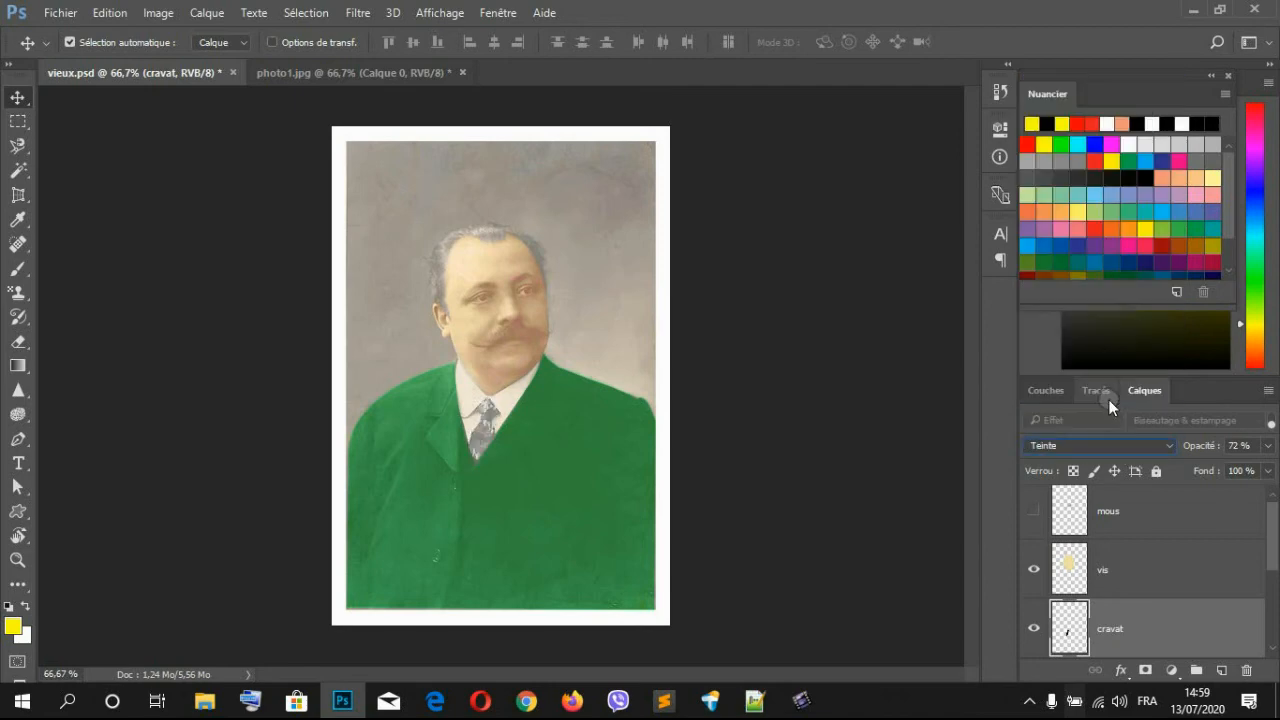
scroll(1117, 445, up, 8)
scroll(1117, 445, up, 6)
scroll(1117, 445, up, 8)
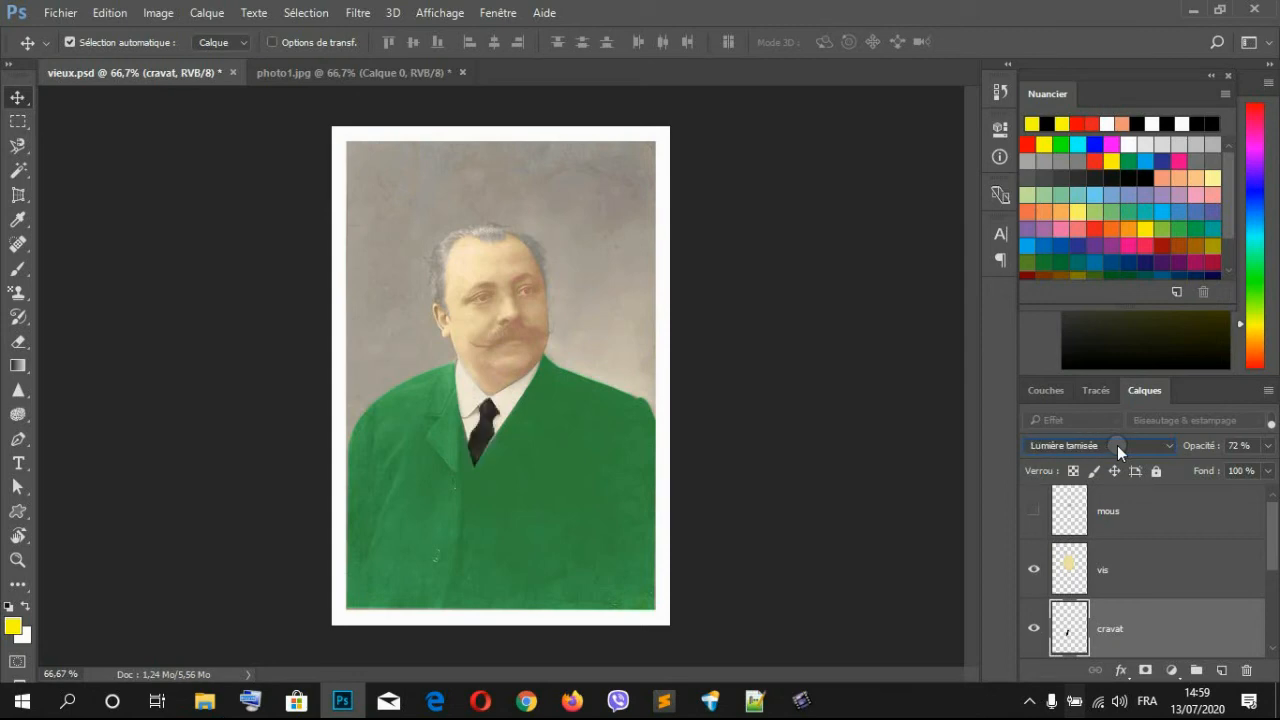
scroll(1117, 445, up, 1)
scroll(1118, 445, down, 3)
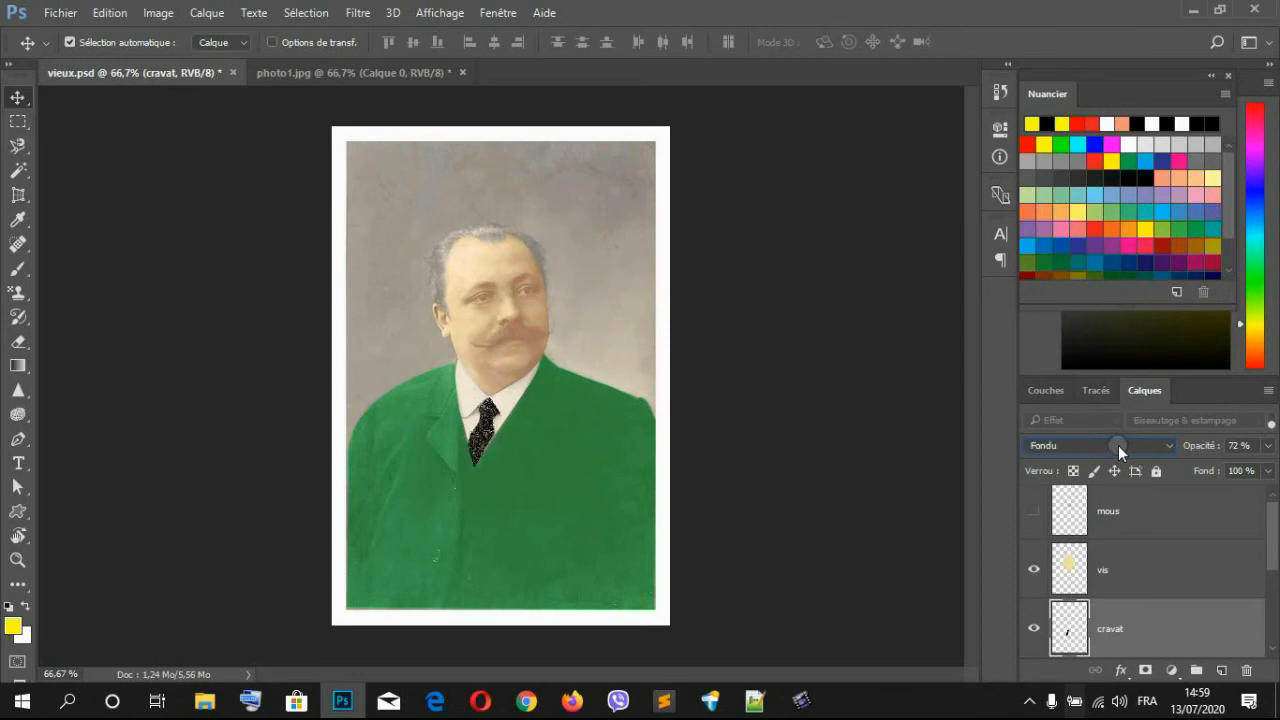
scroll(1118, 445, down, 1)
scroll(1118, 445, up, 1)
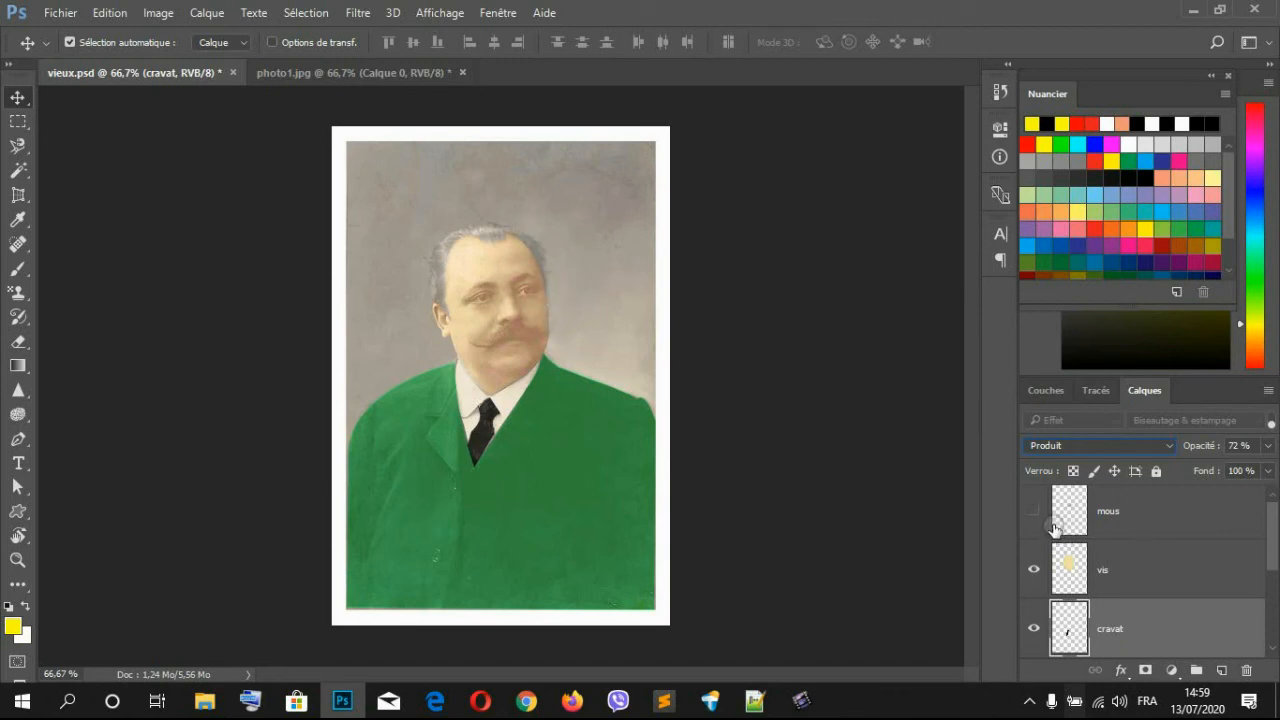
scroll(1108, 534, up, 1)
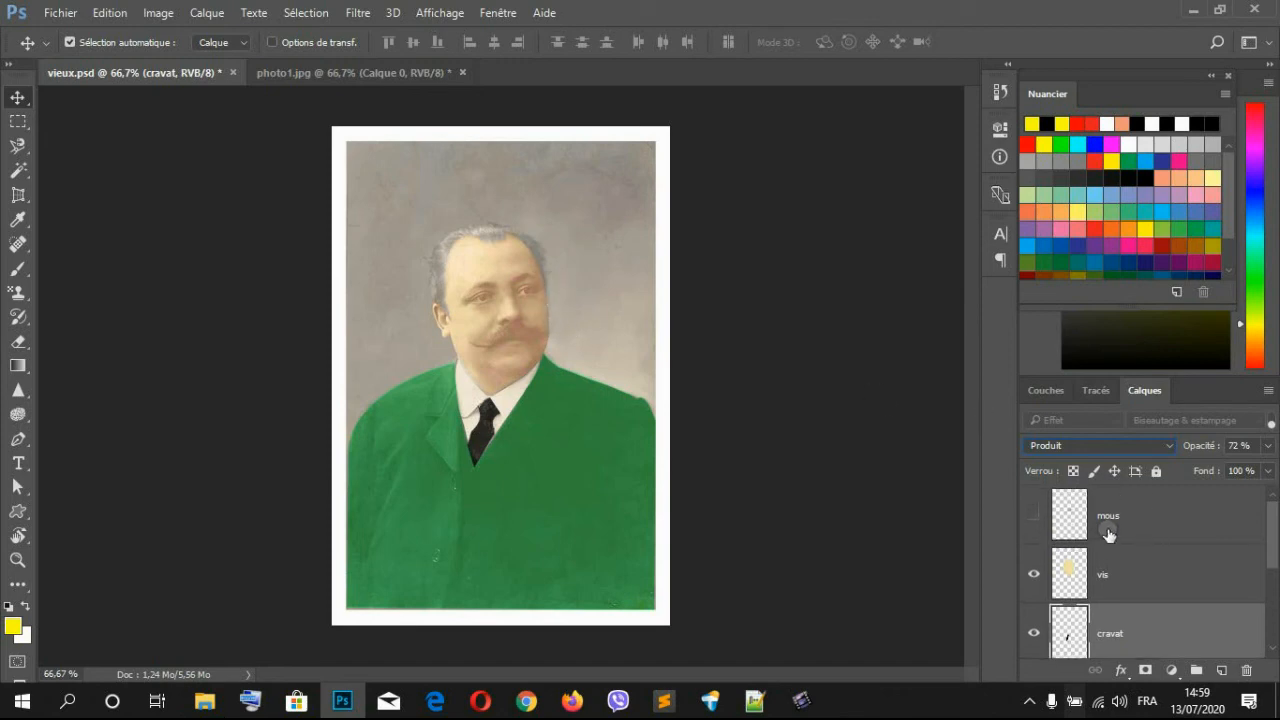
Step: Add a new layer directly above the tie layer and name it ùm
click(1220, 684)
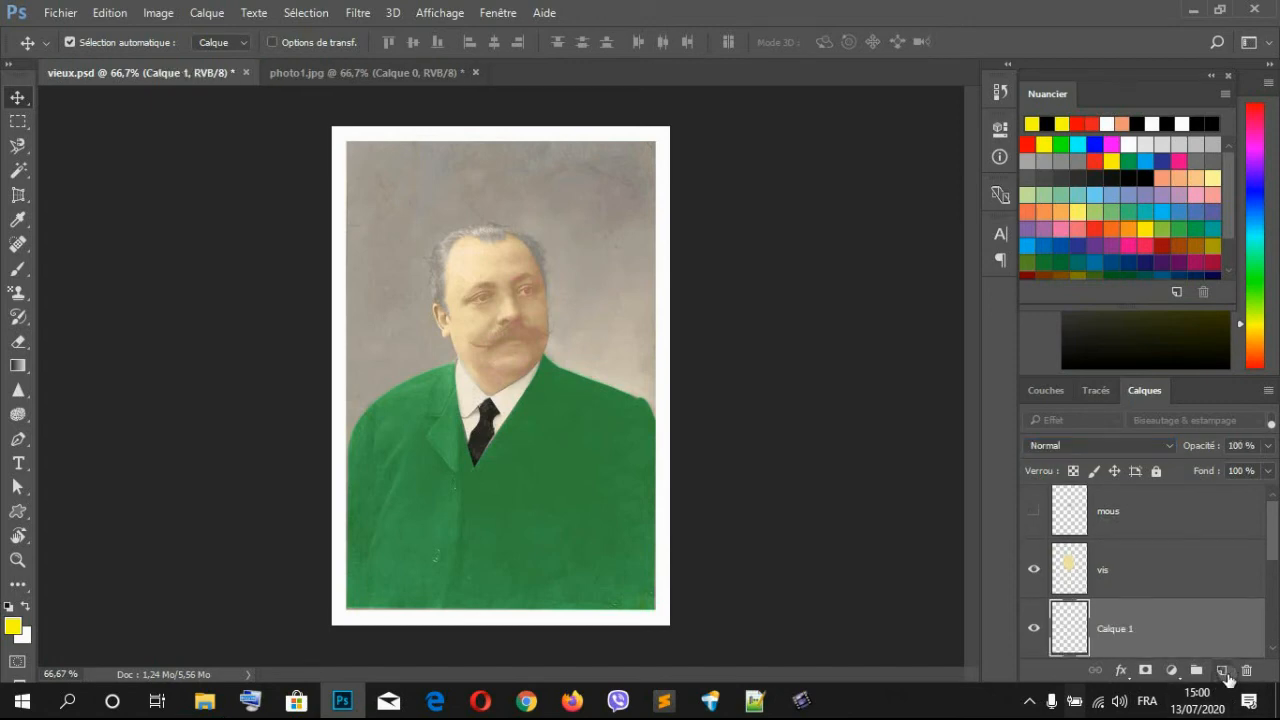
double_click(1129, 634)
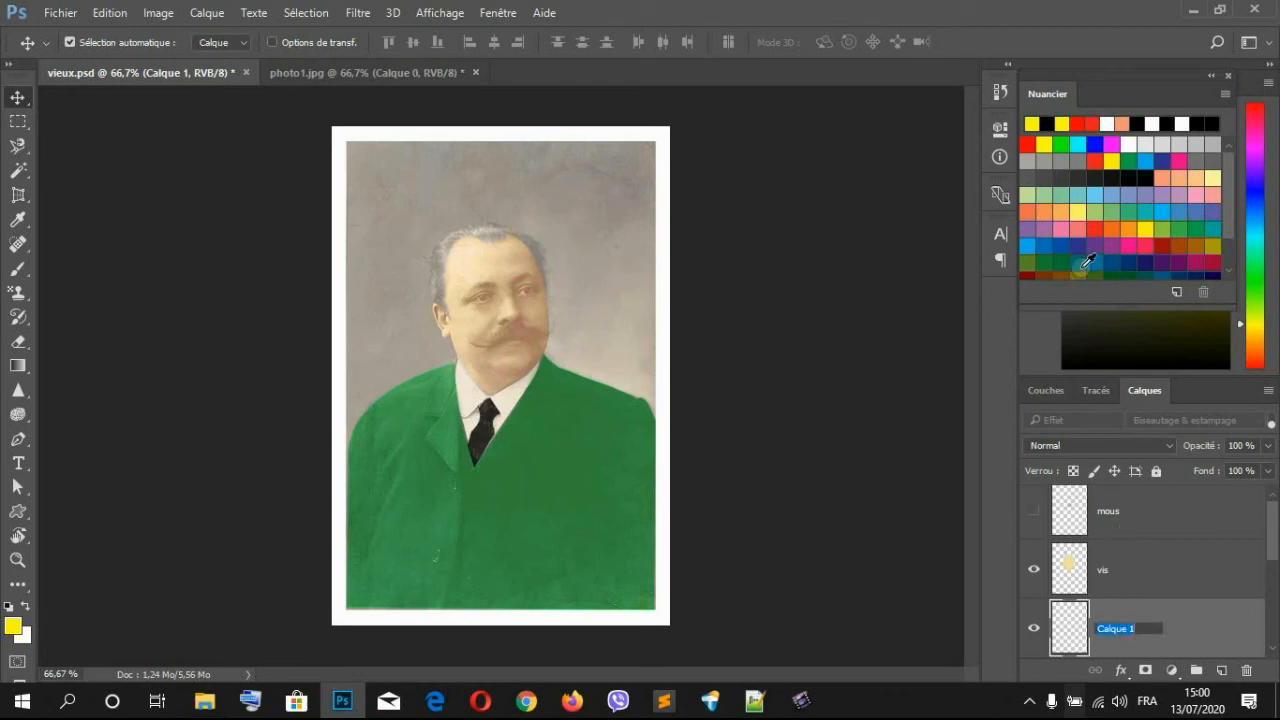
text(úm)
key(Return)
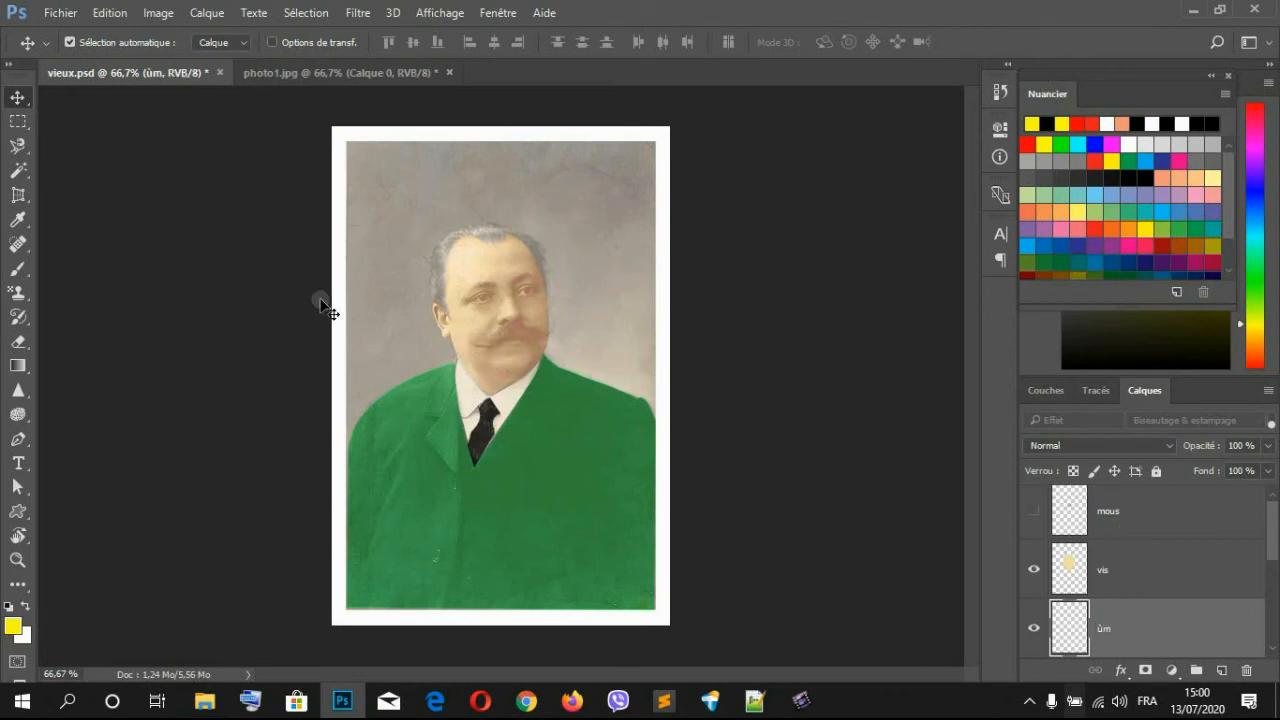
Step: Start a Pen path at the moustache's centre notch below the nose and trace its upper edge to the right tip
key(p)
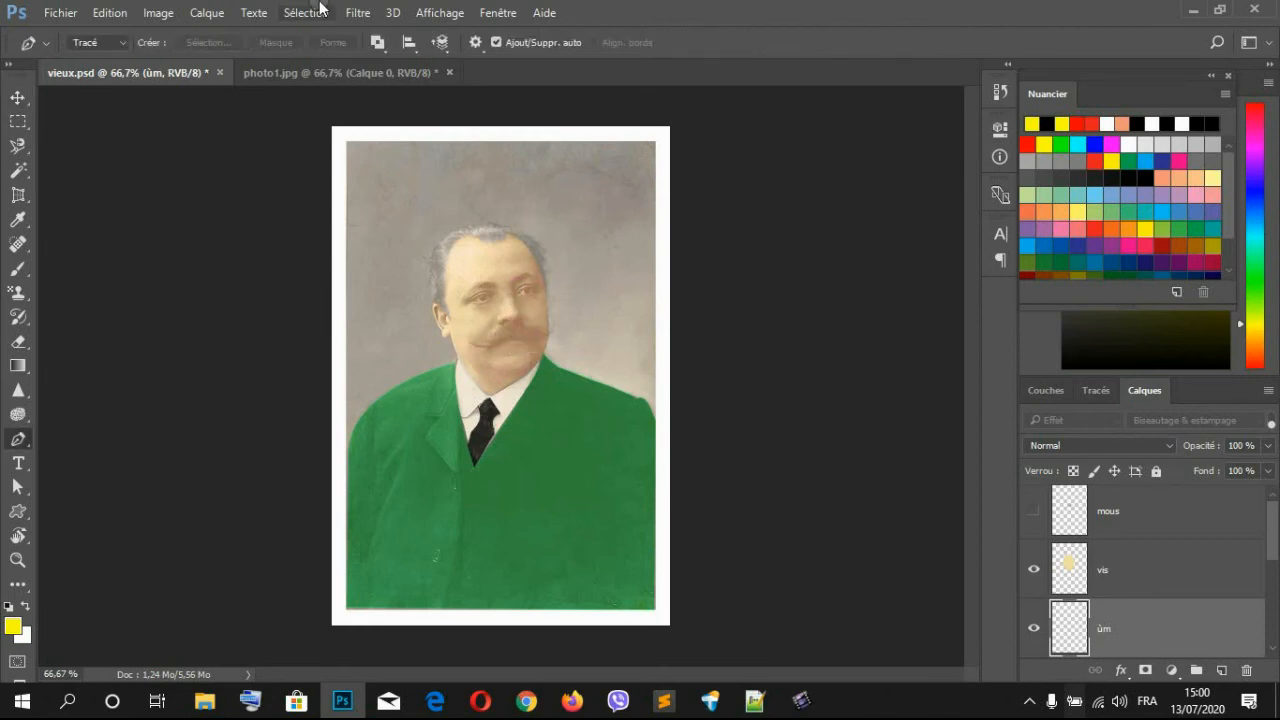
key(ctrl+plus)
key(ctrl+plus)
key(ctrl+plus)
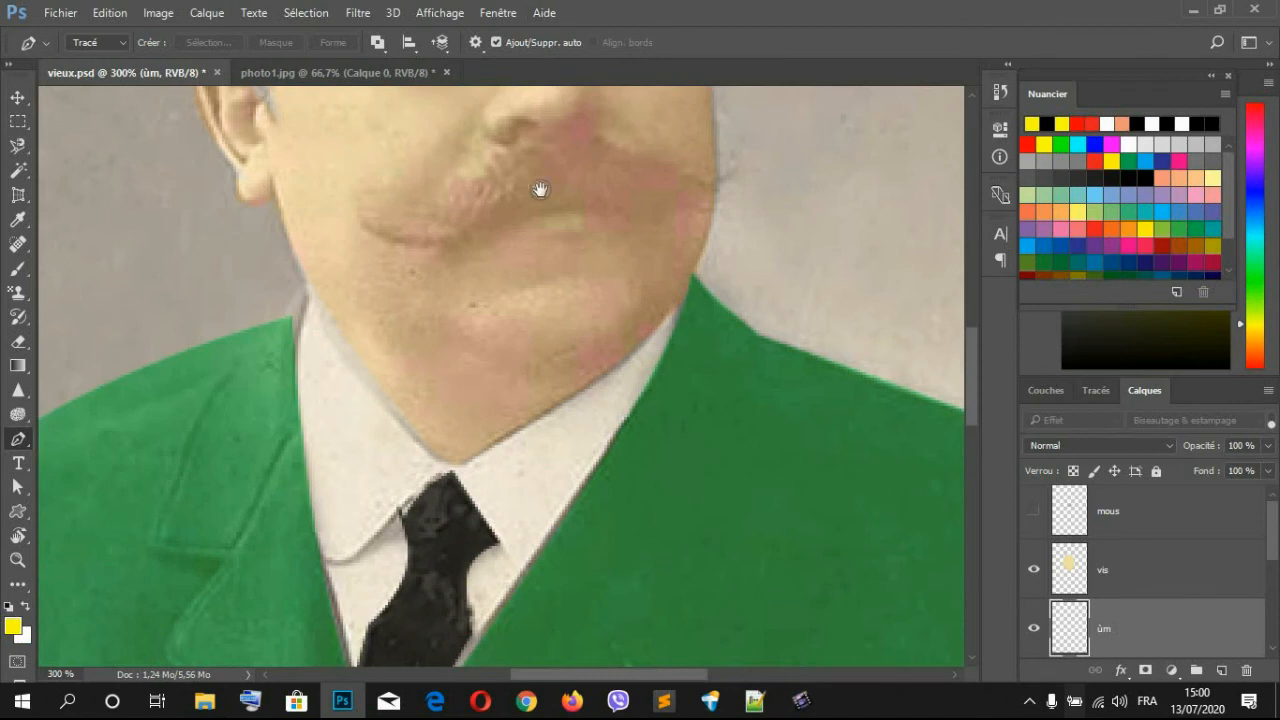
drag(540, 189, 545, 434)
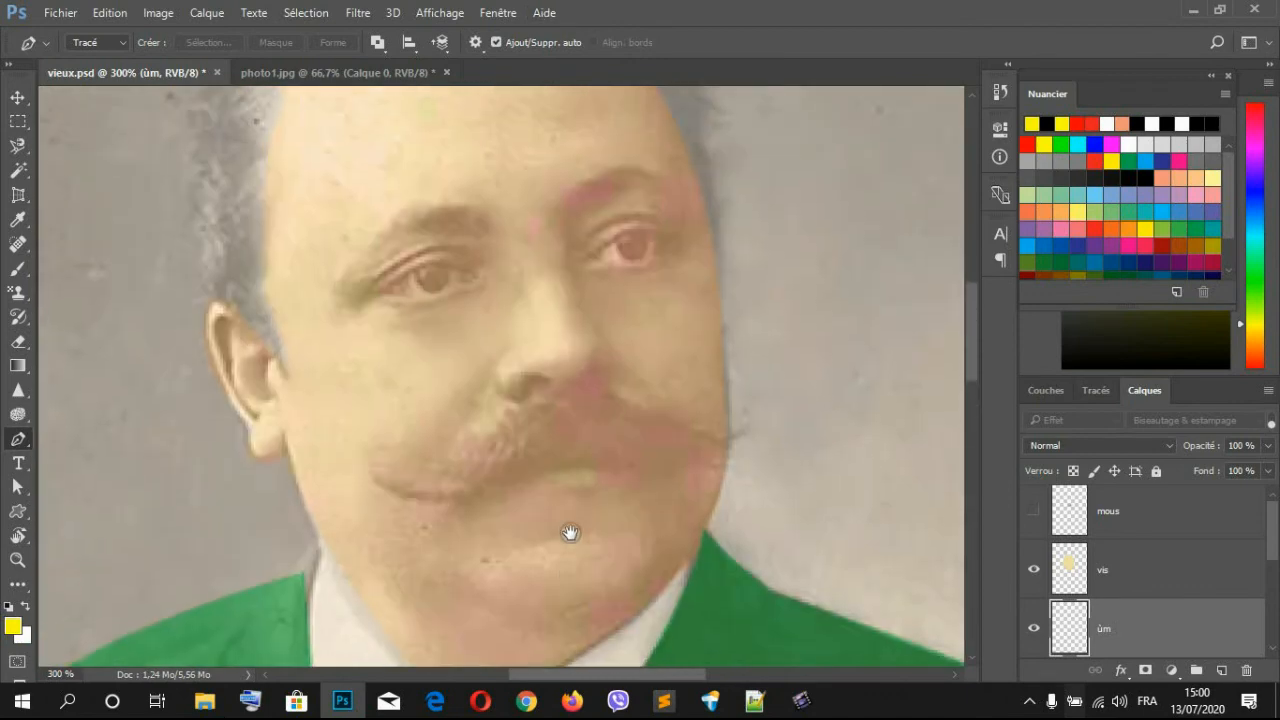
click(562, 407)
drag(644, 415, 698, 472)
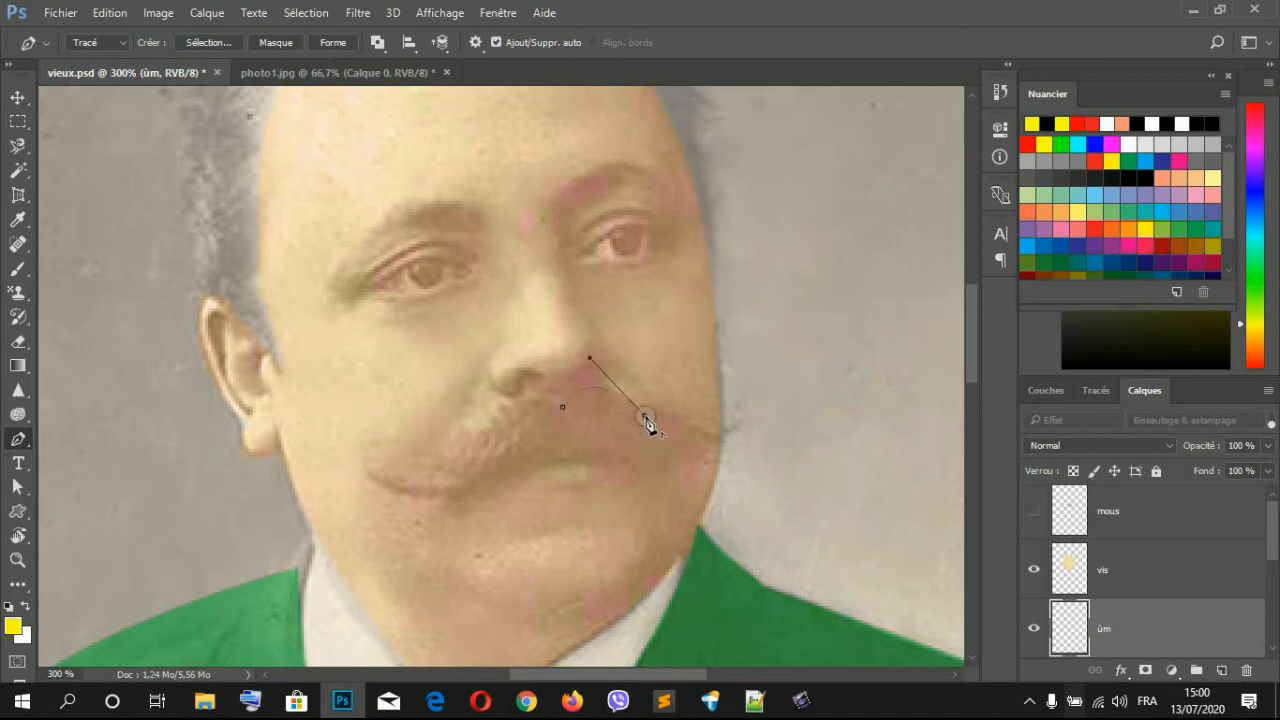
drag(737, 429, 744, 429)
click(737, 430)
Step: Trace the moustache's lower edge to the left tip and back along the upper edge, closing the path at the centre notch
drag(467, 436, 462, 422)
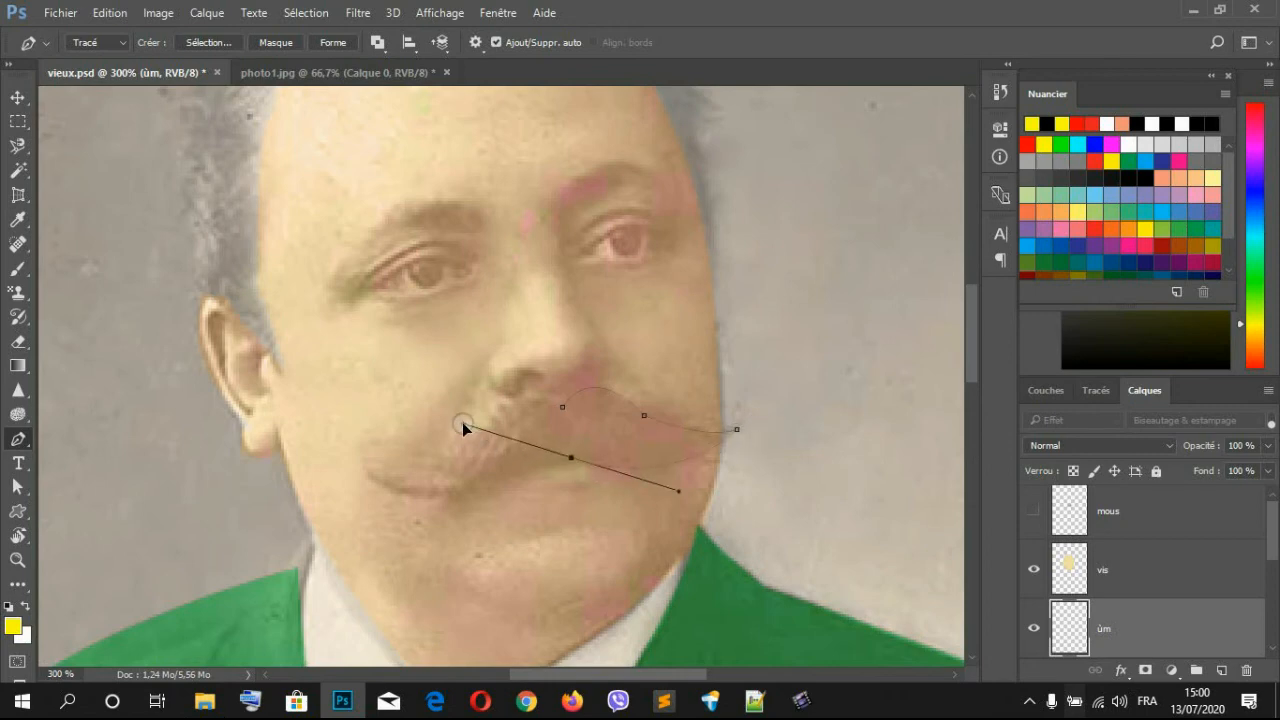
alt+click(570, 457)
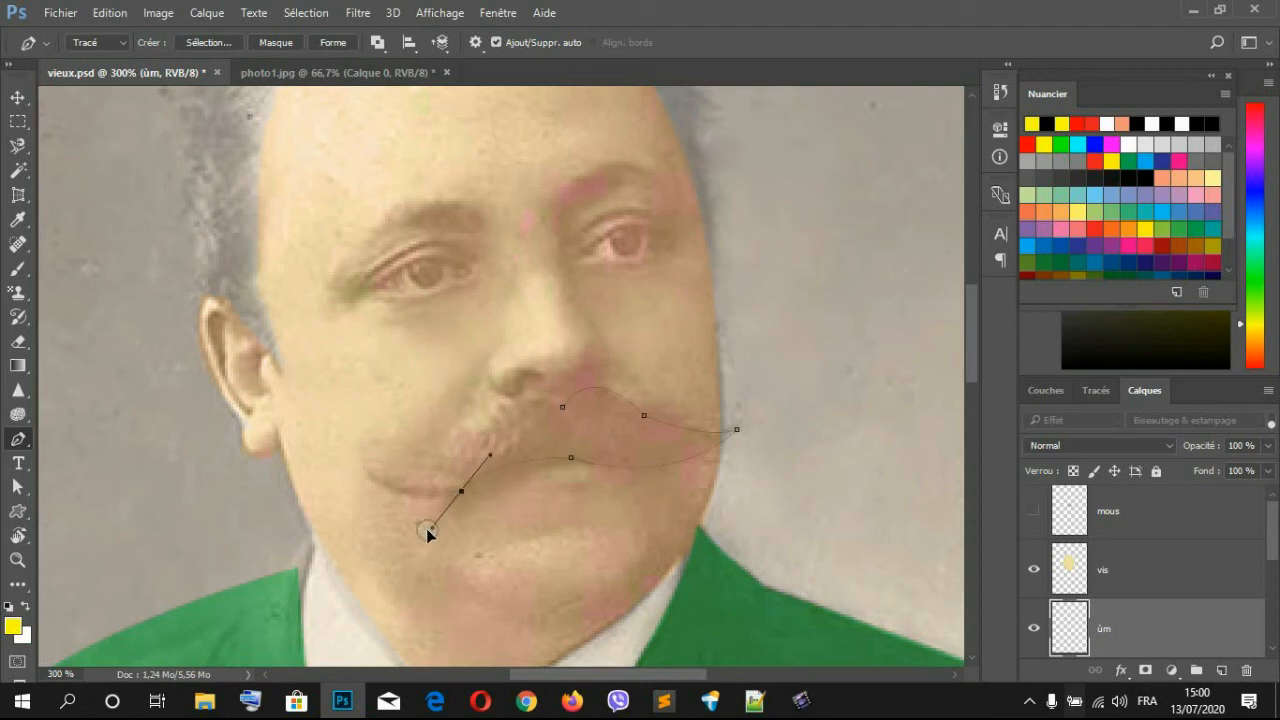
drag(426, 528, 411, 518)
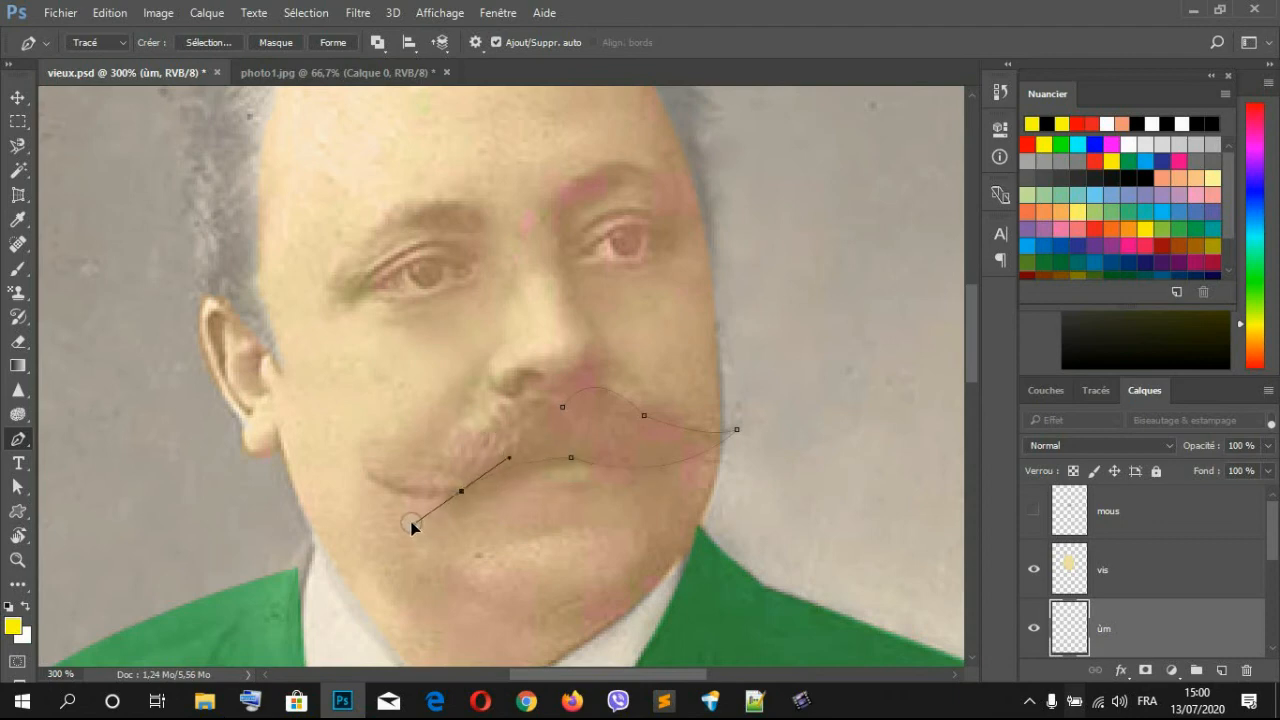
alt+click(461, 491)
drag(371, 483, 340, 462)
drag(470, 445, 573, 429)
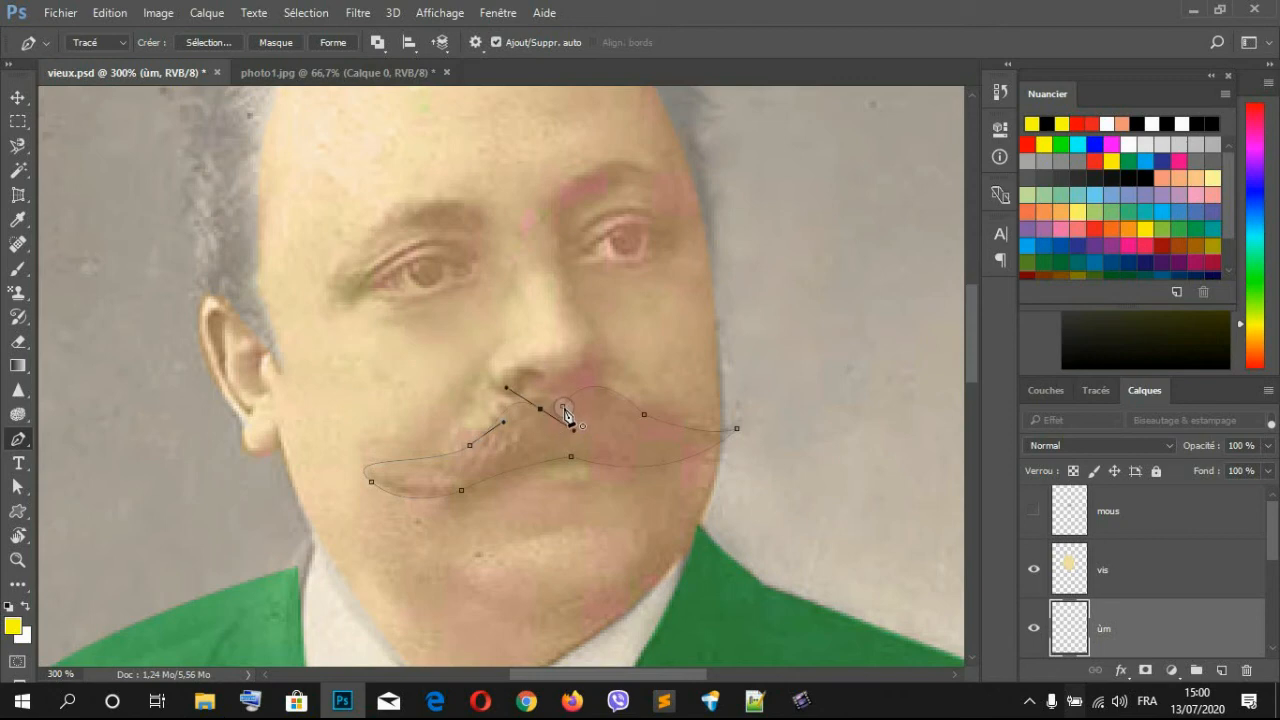
click(564, 410)
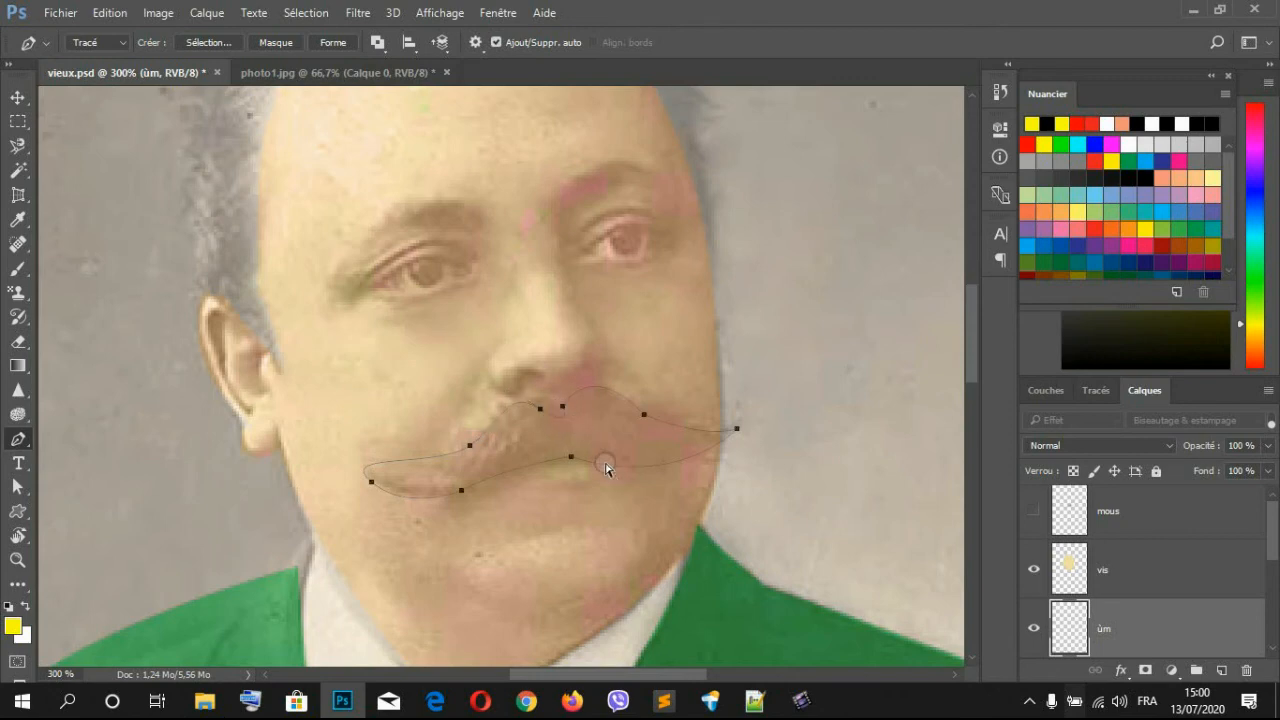
key(ctrl+z)
alt+click(540, 409)
Step: Convert the moustache path into a new smoothed selection with a feather radius of 0 pixels
right_click(587, 421)
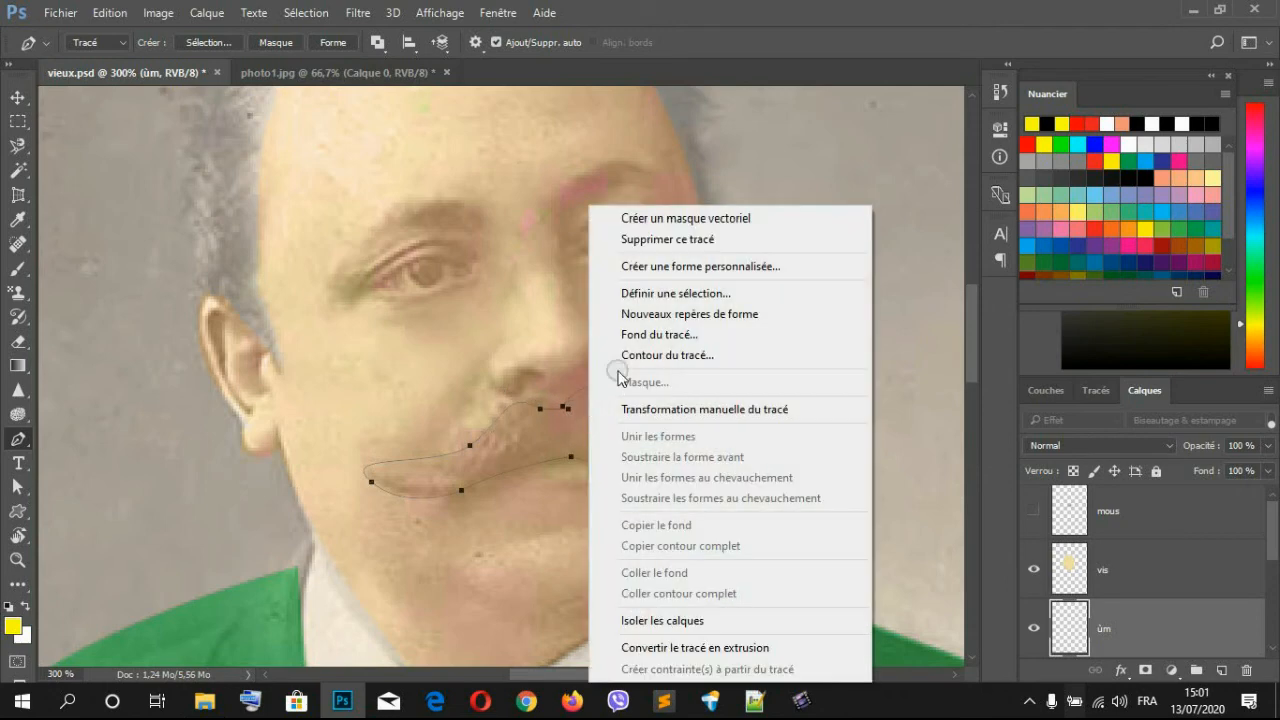
click(681, 294)
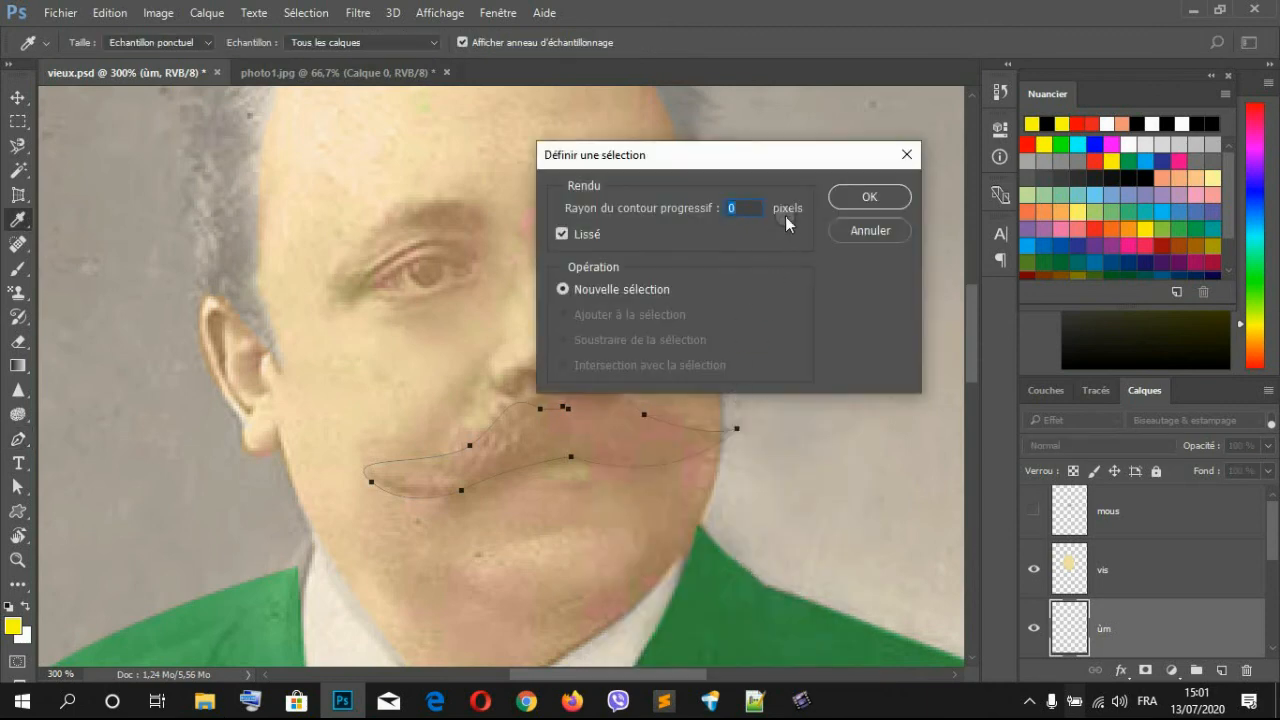
click(866, 199)
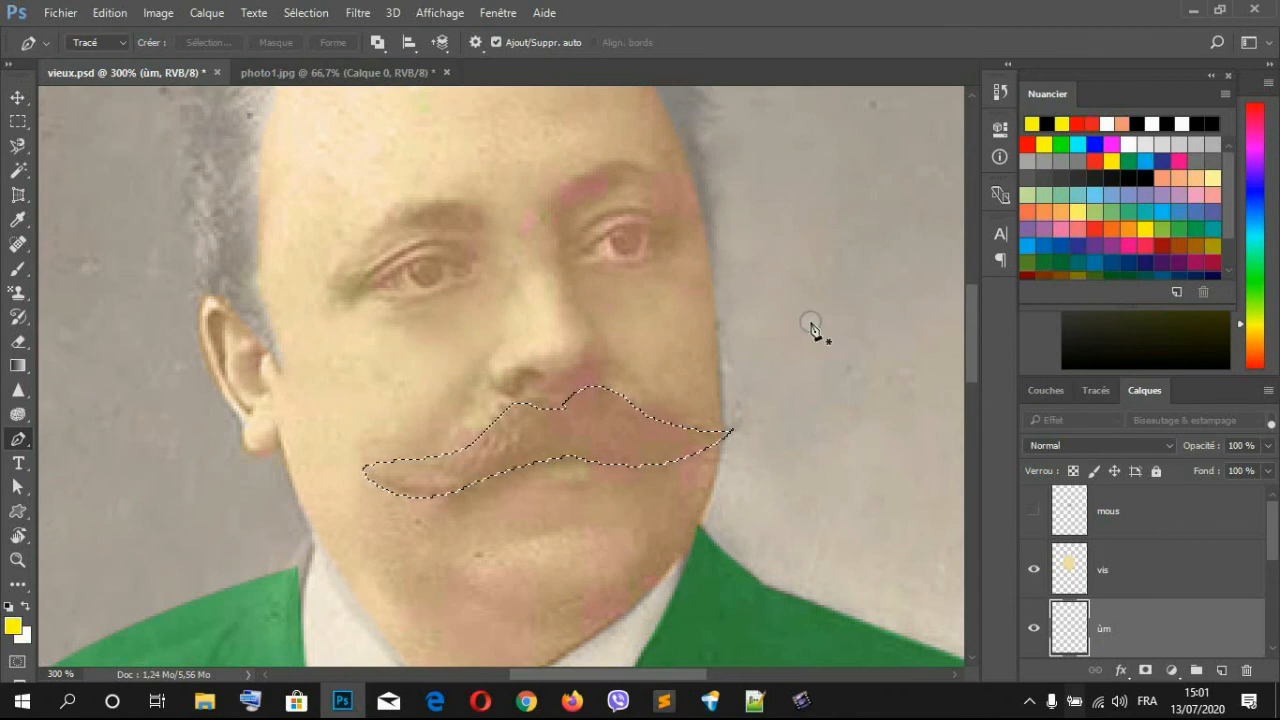
Step: Fill the moustache selection with the white background colour
key(ctrl+BackSpace)
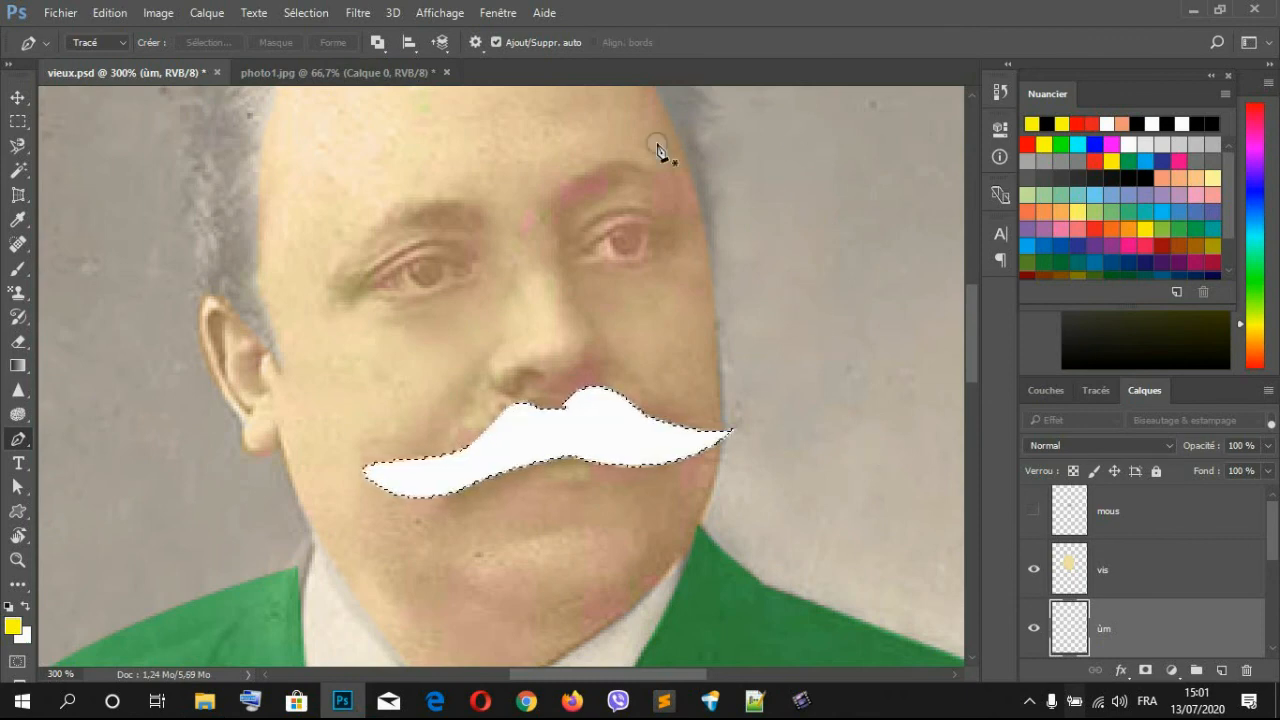
click(110, 12)
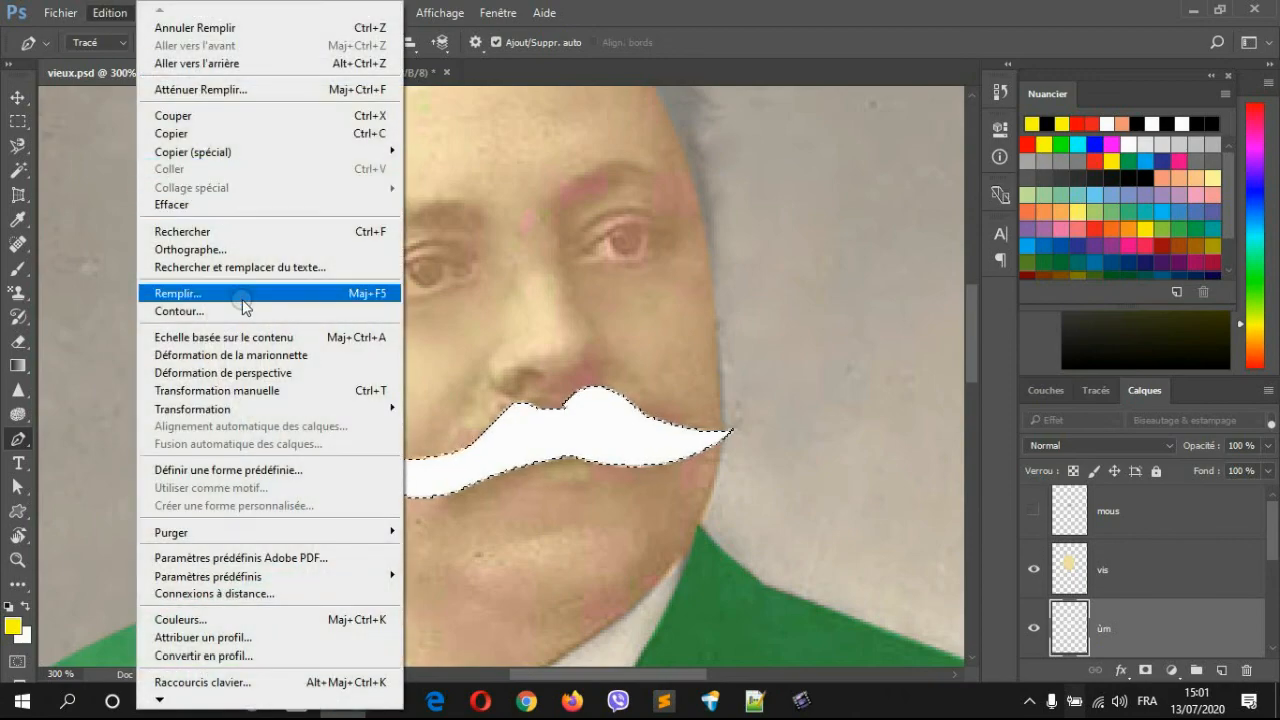
click(170, 229)
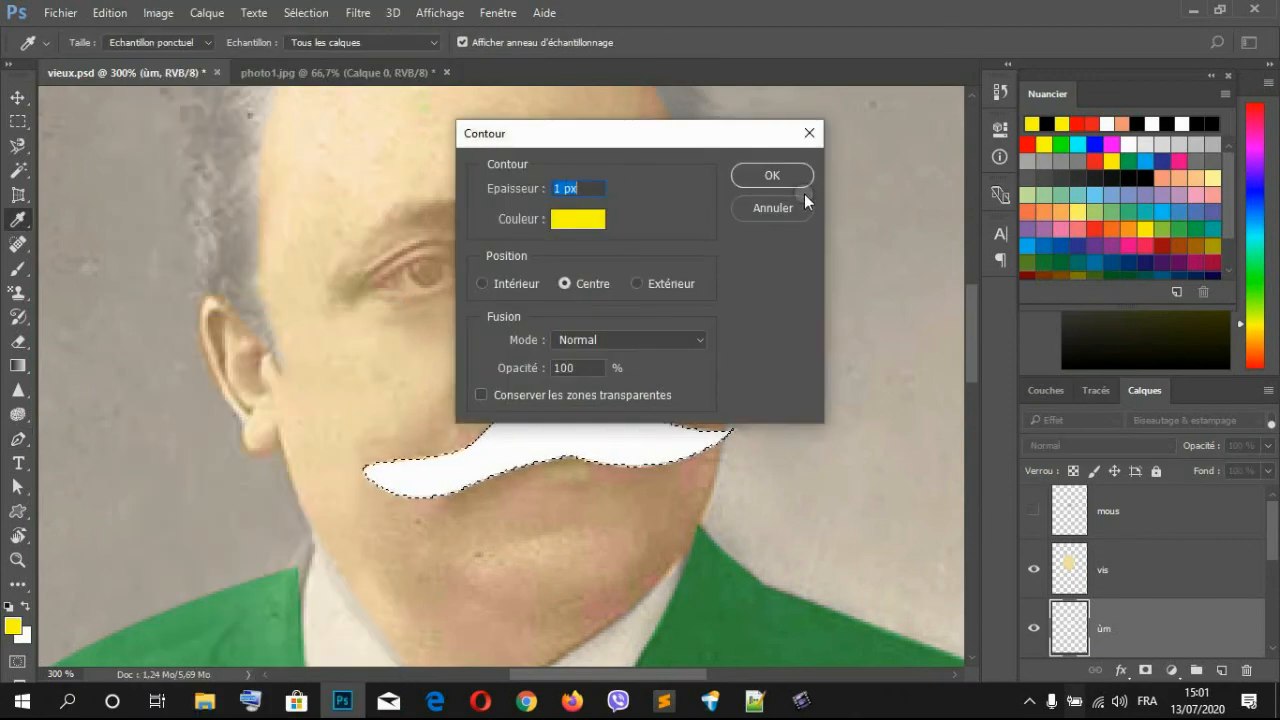
click(809, 133)
Step: Fill the moustache selection with black in Normal mode at 100% opacity, and deselect it
click(124, 12)
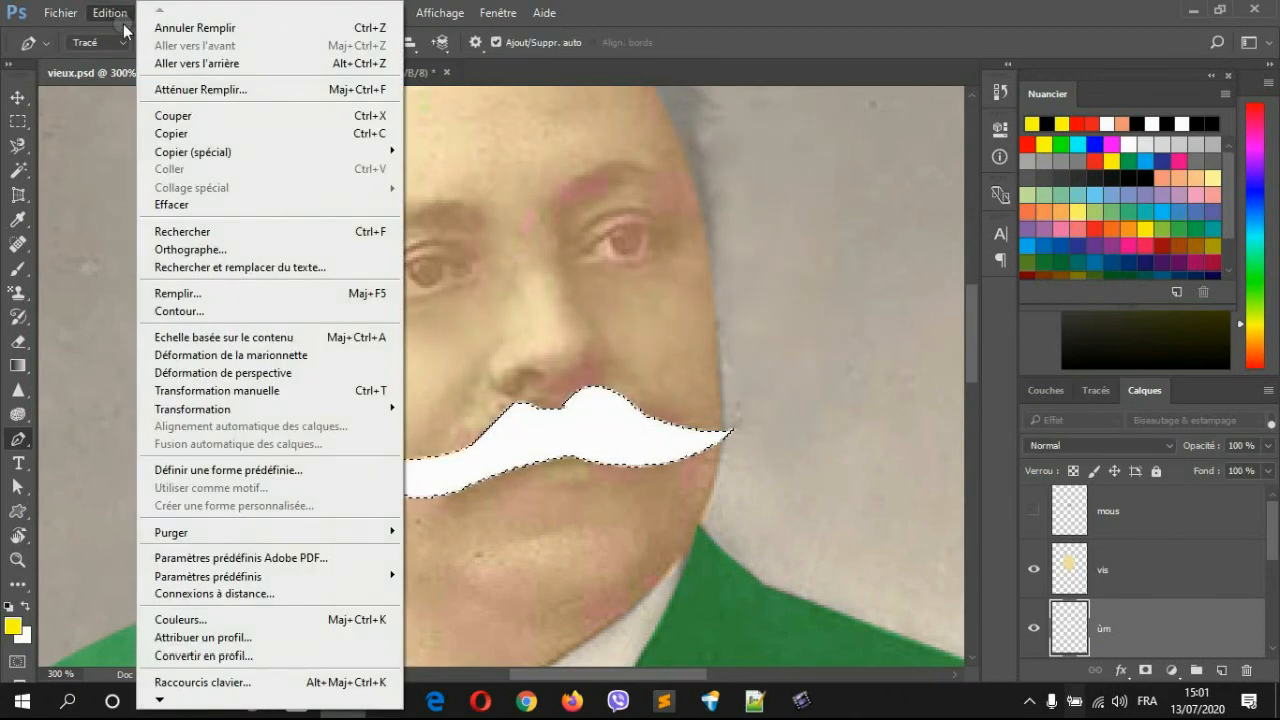
click(200, 293)
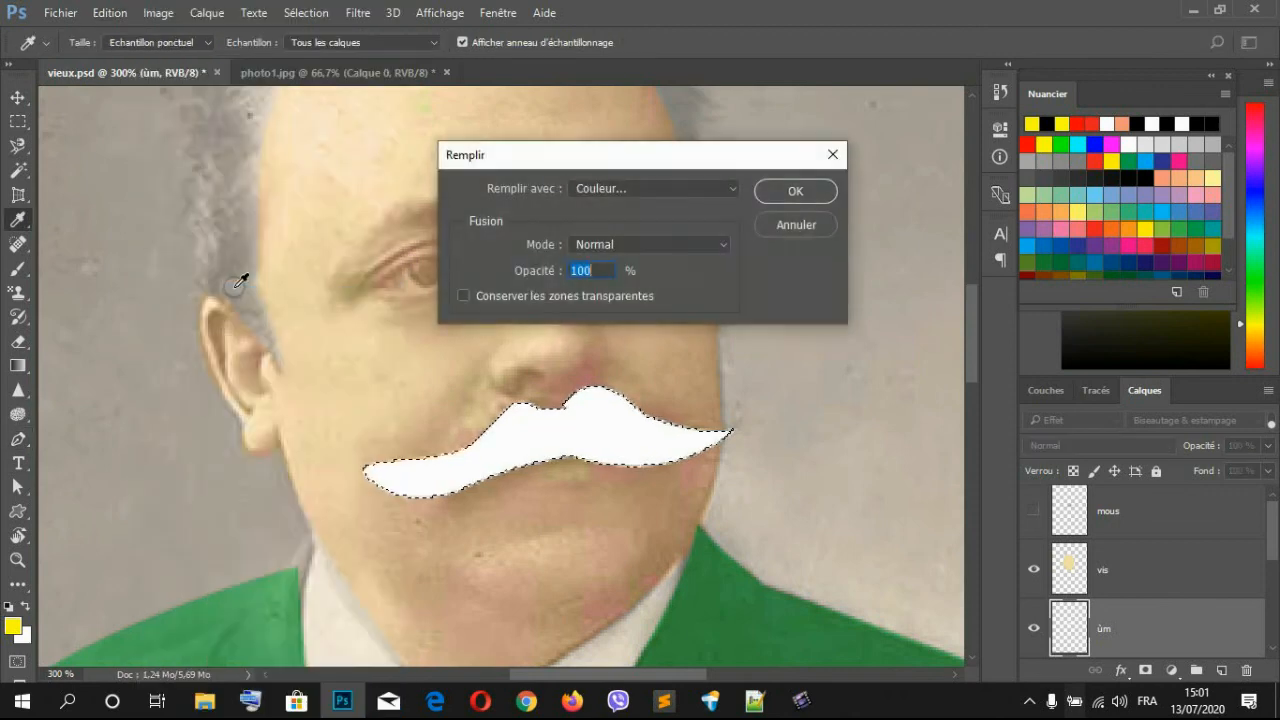
click(689, 186)
click(650, 311)
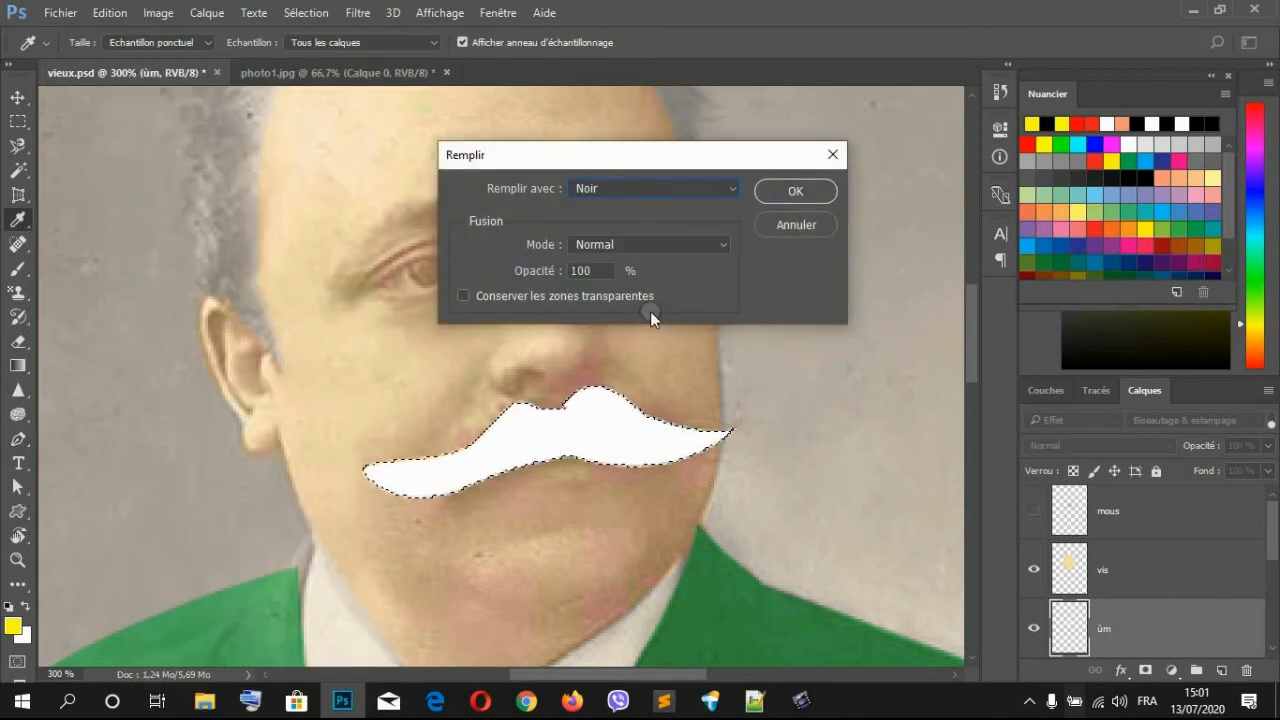
click(758, 194)
key(p)
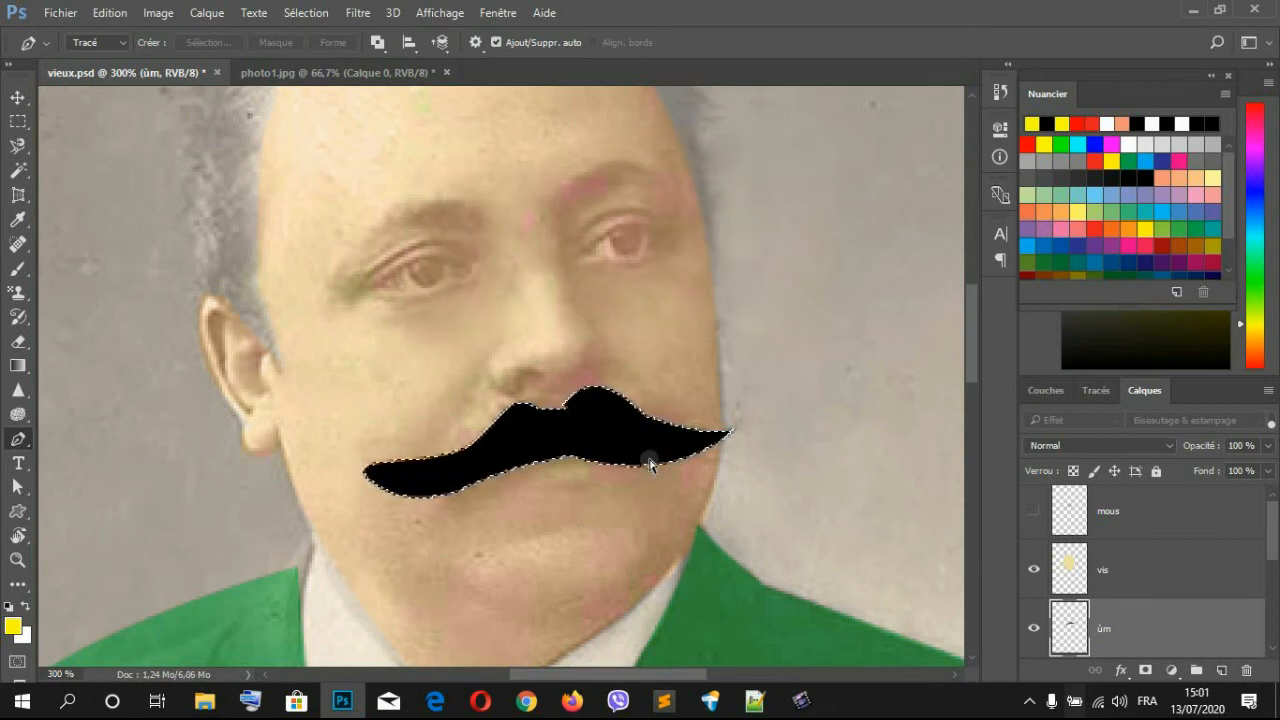
key(ctrl+d)
Step: Soften the black moustache on the ùm layer with a Gaussian blur of 8.4 pixels radius
click(22, 97)
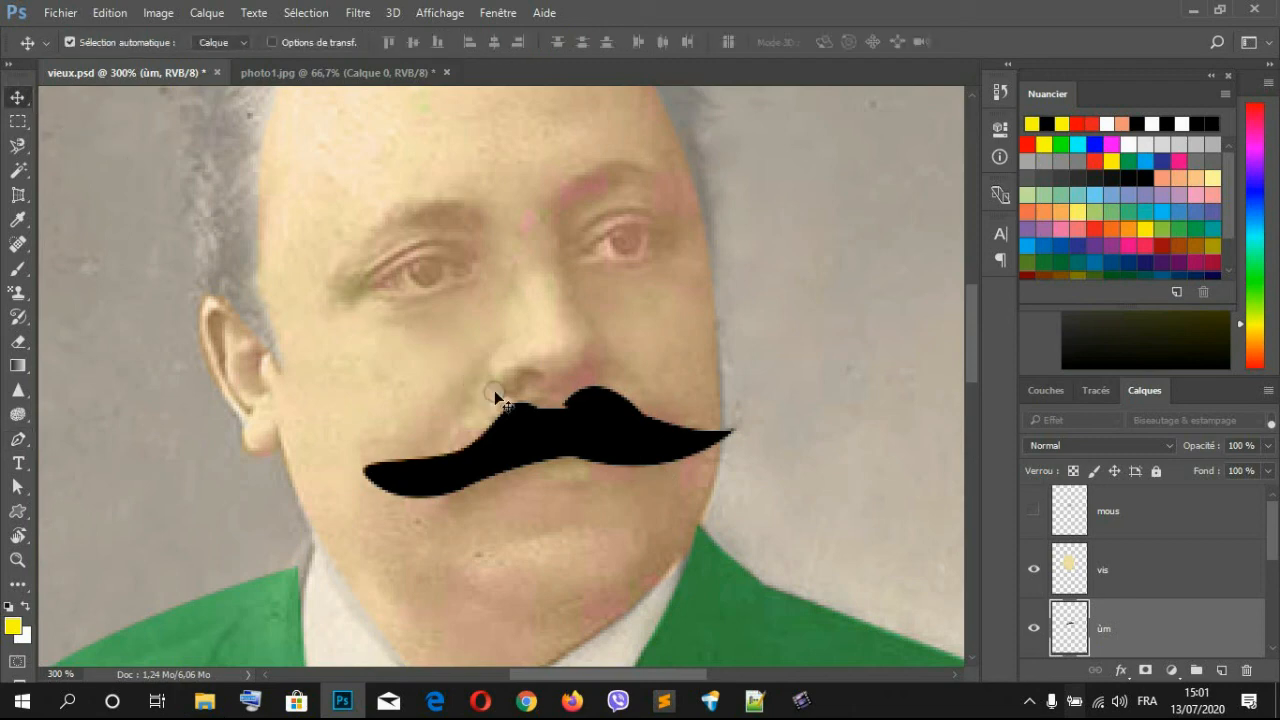
click(560, 448)
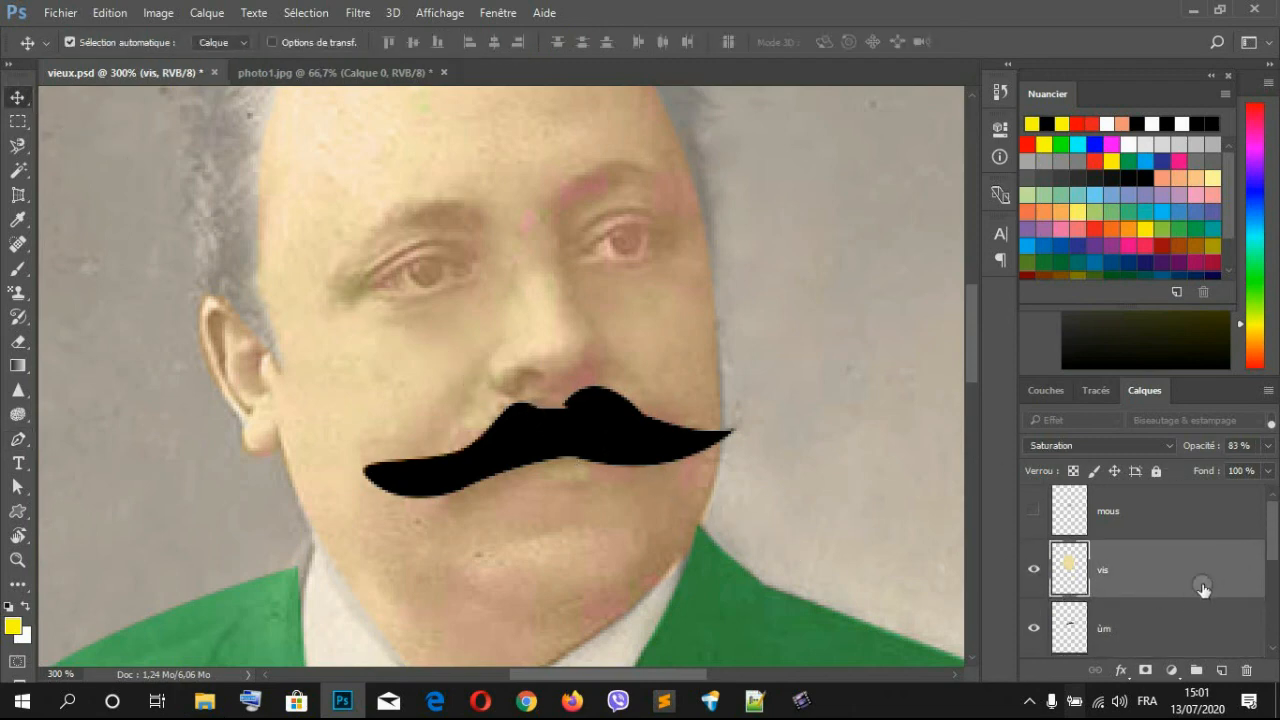
click(1112, 627)
click(1034, 627)
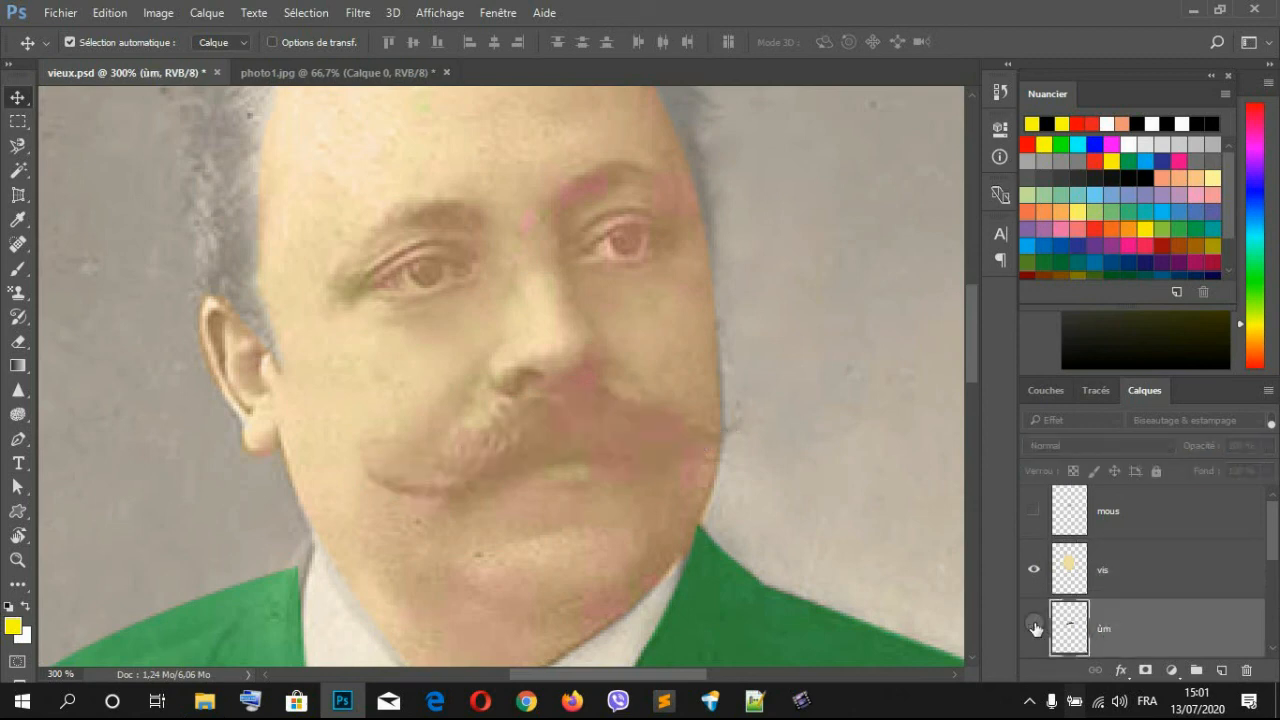
click(1034, 627)
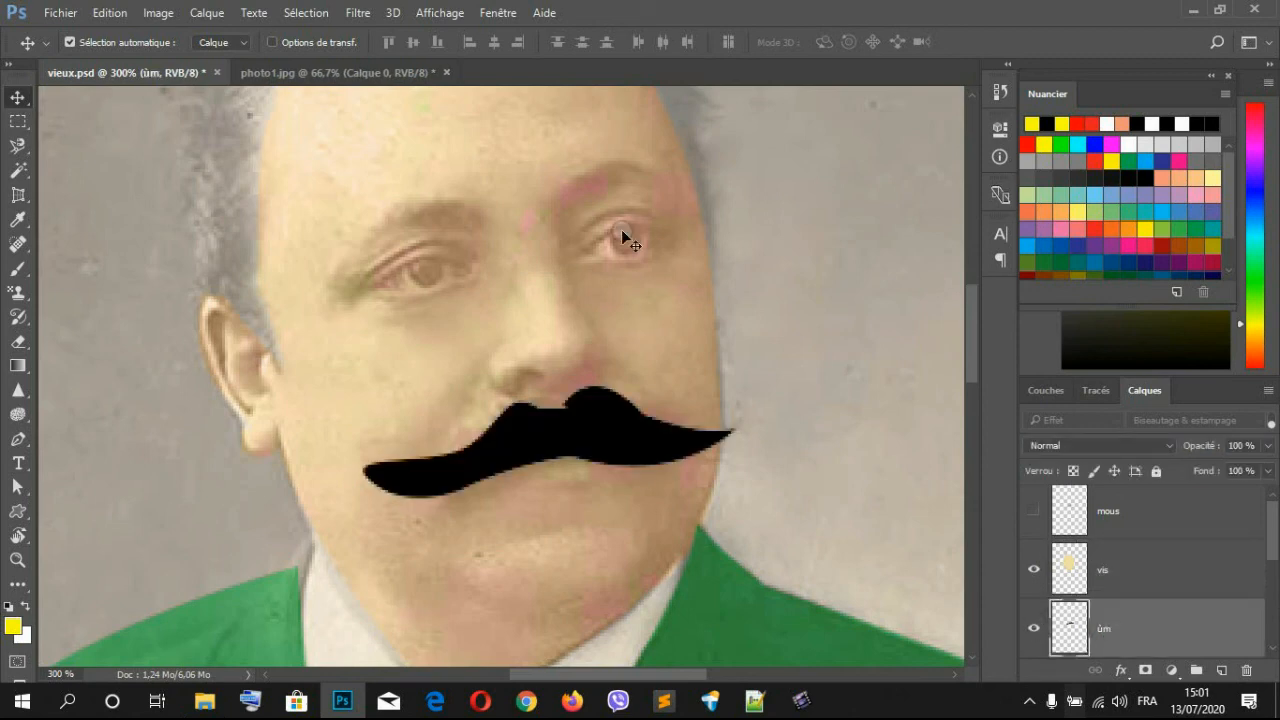
click(366, 13)
mouse_move(457, 277)
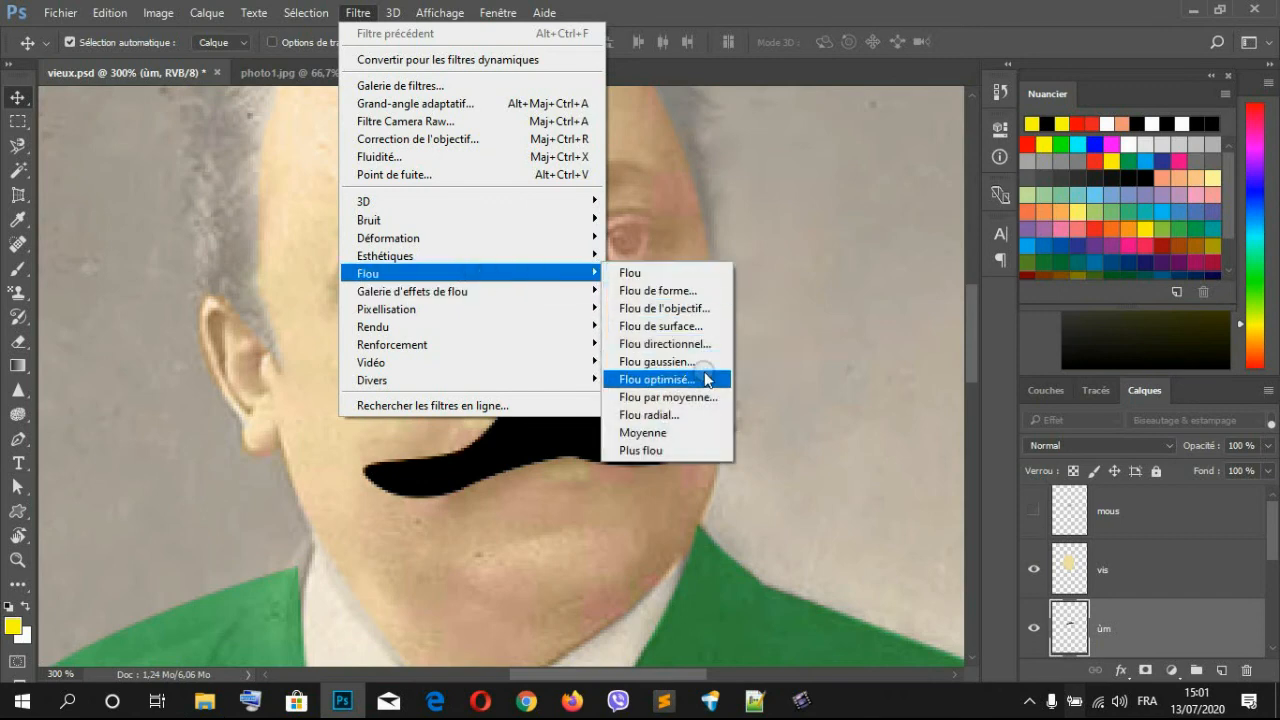
click(690, 362)
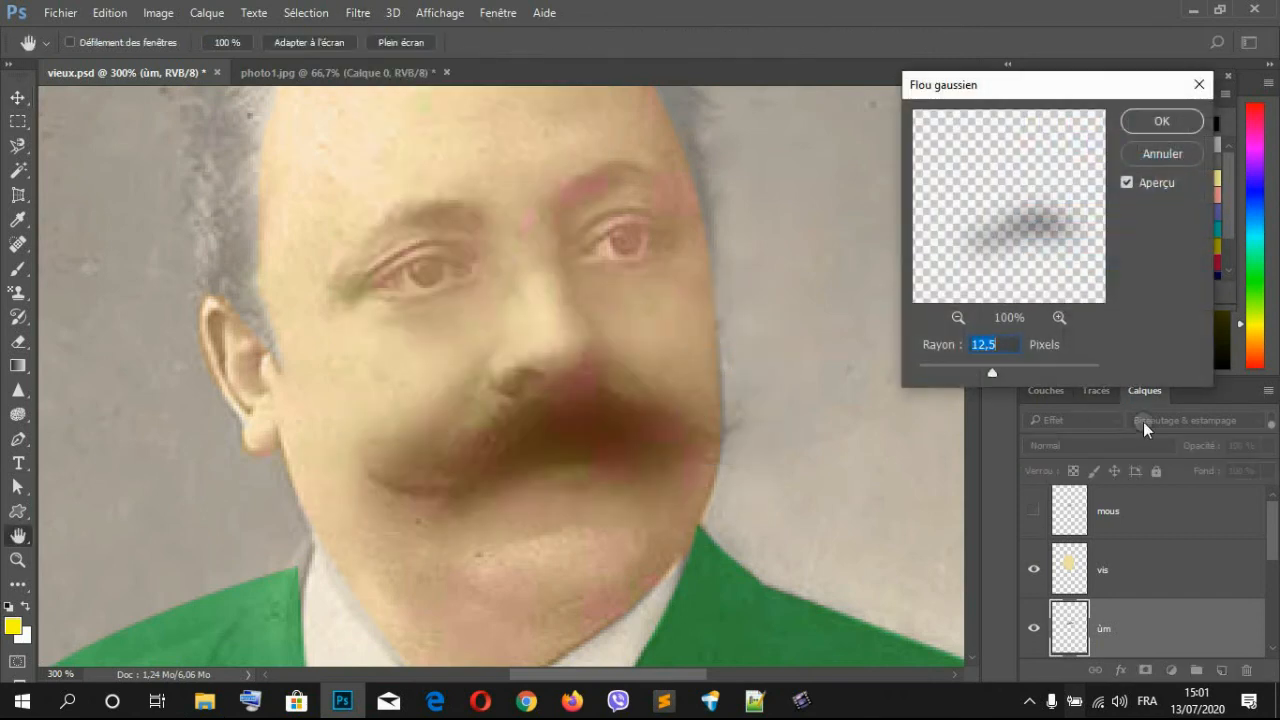
mouse_move(994, 370)
mouse_down()
mouse_move(1017, 374)
mouse_move(962, 376)
mouse_move(1001, 374)
mouse_move(983, 372)
mouse_up()
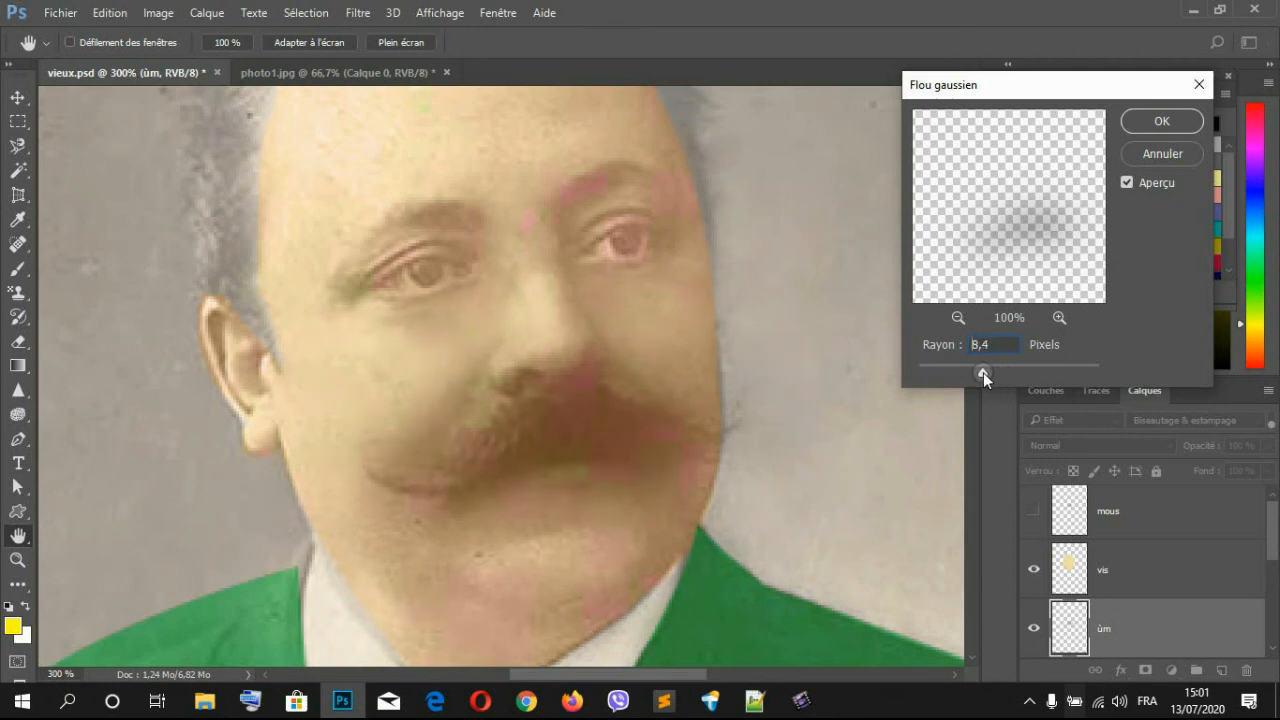
click(1182, 128)
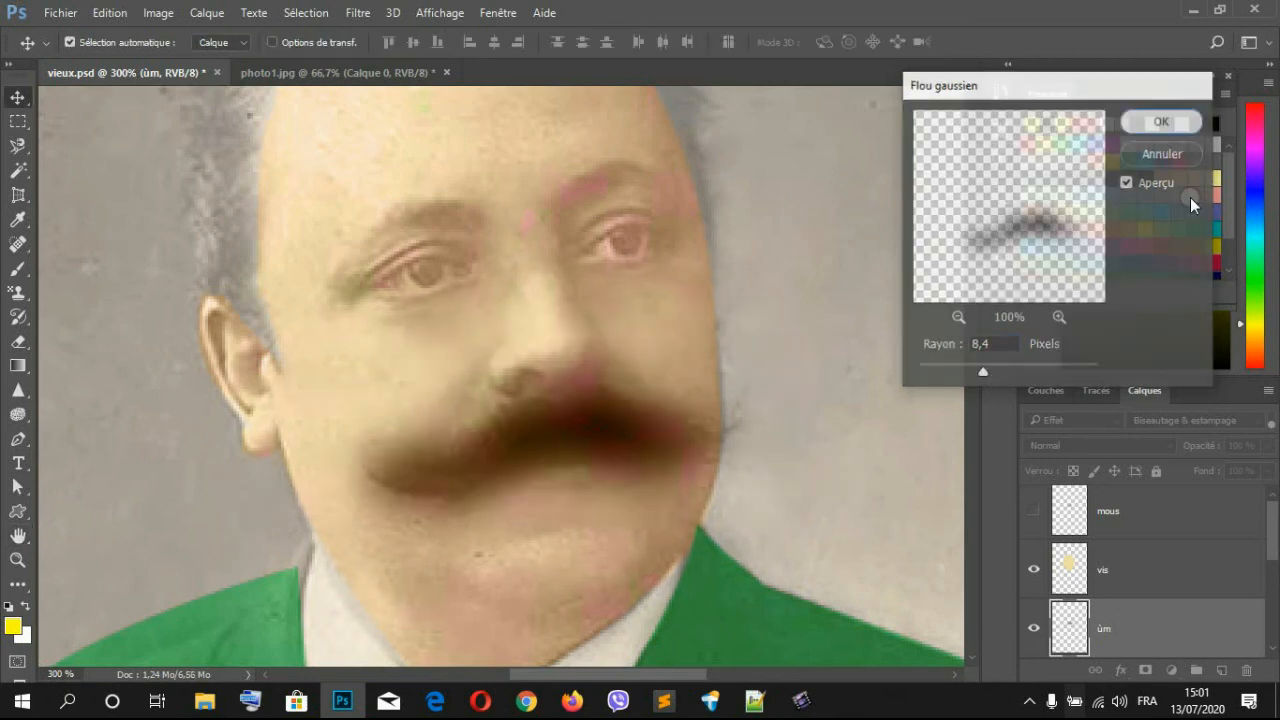
Step: Distort the blurred moustache with a free transform, pulling its upper corners inward and adjusting its sides to fit the face
key(ctrl+minus)
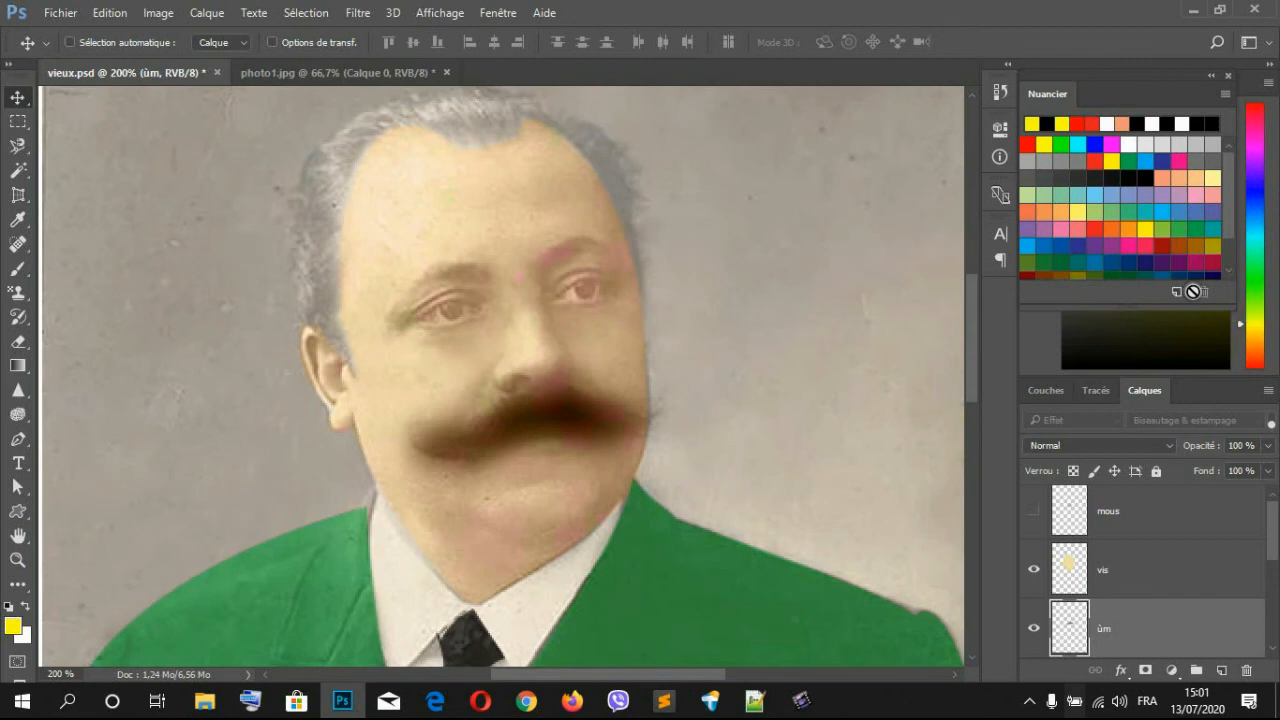
key(ctrl+minus)
key(ctrl+t)
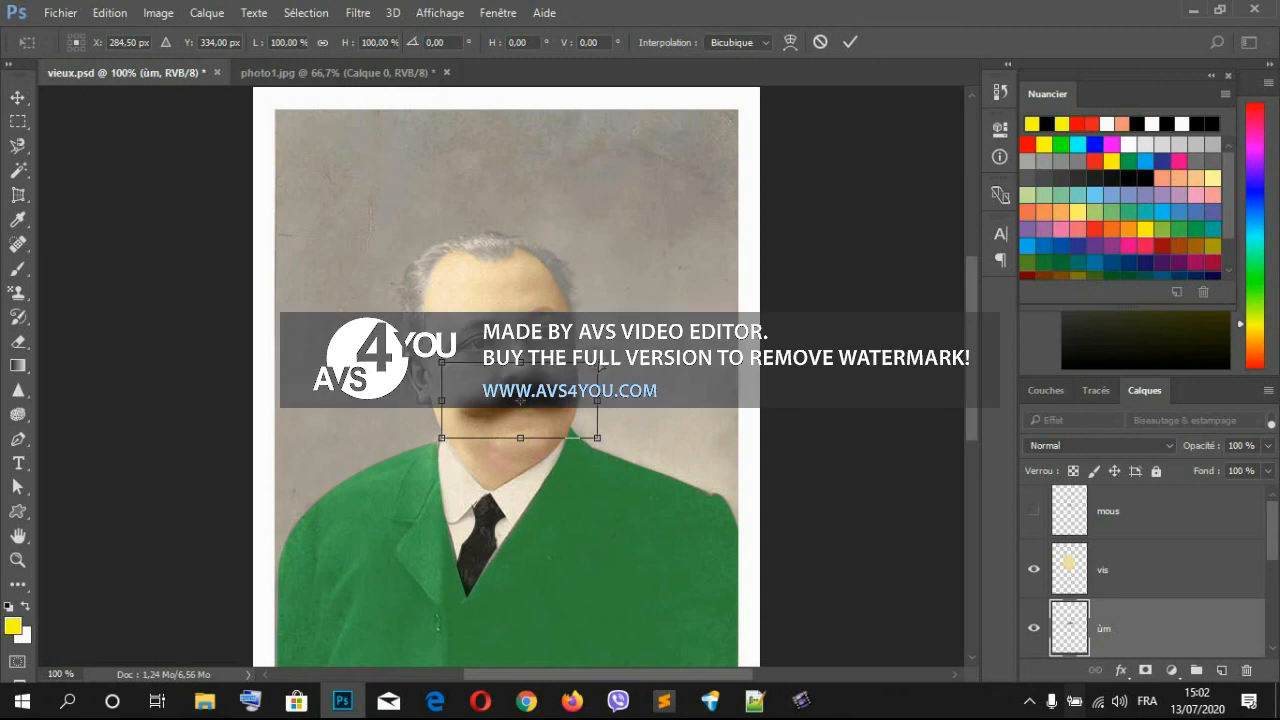
drag(598, 365, 598, 414)
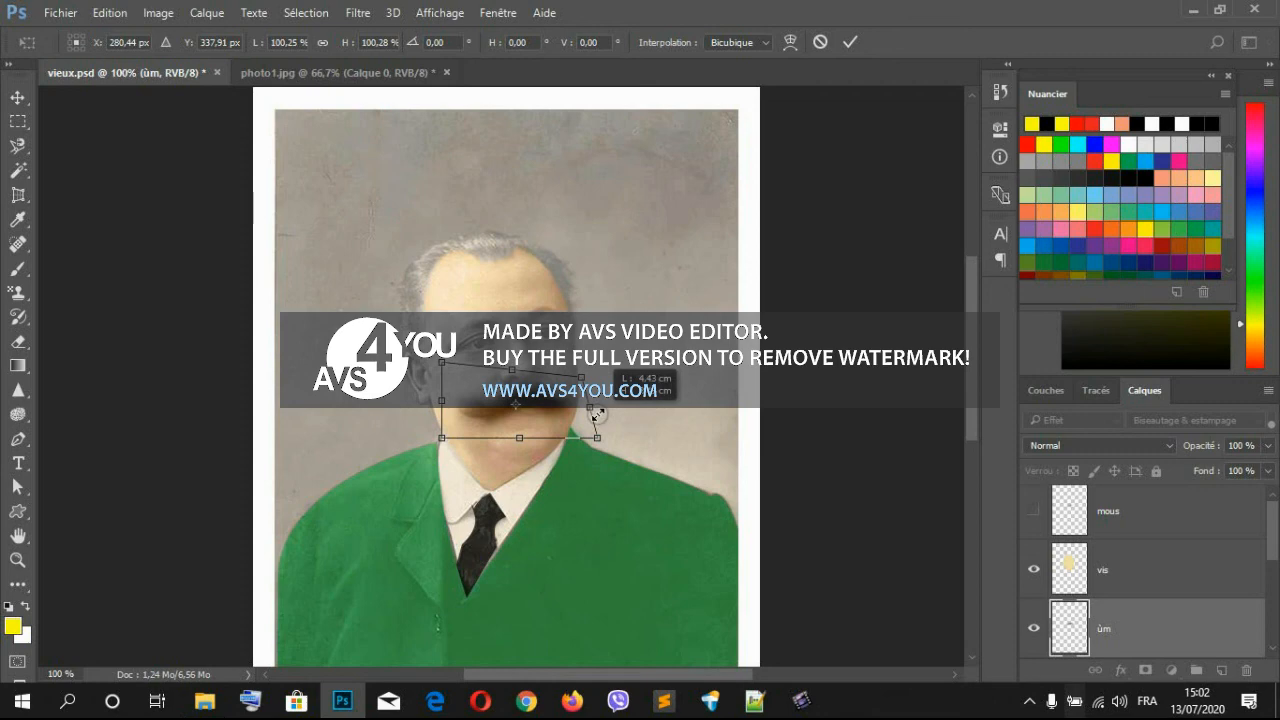
mouse_move(596, 412)
mouse_down()
mouse_move(594, 428)
mouse_move(591, 409)
mouse_up()
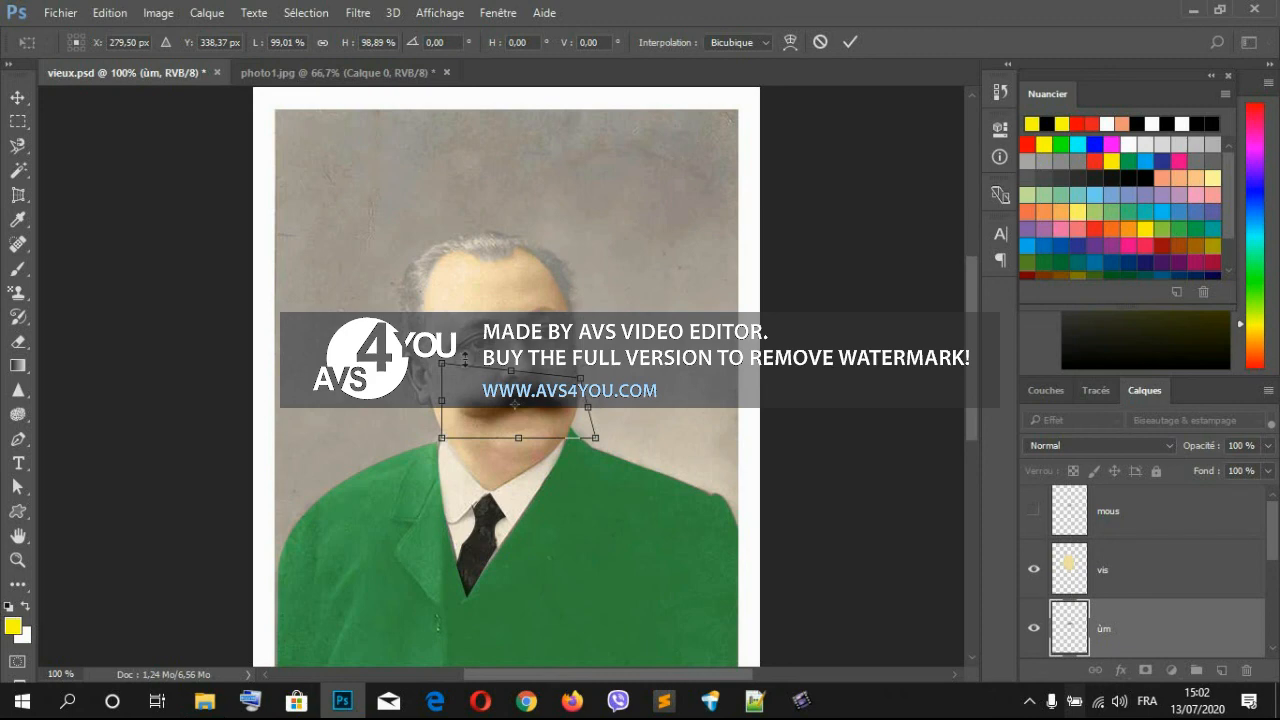
drag(447, 367, 453, 368)
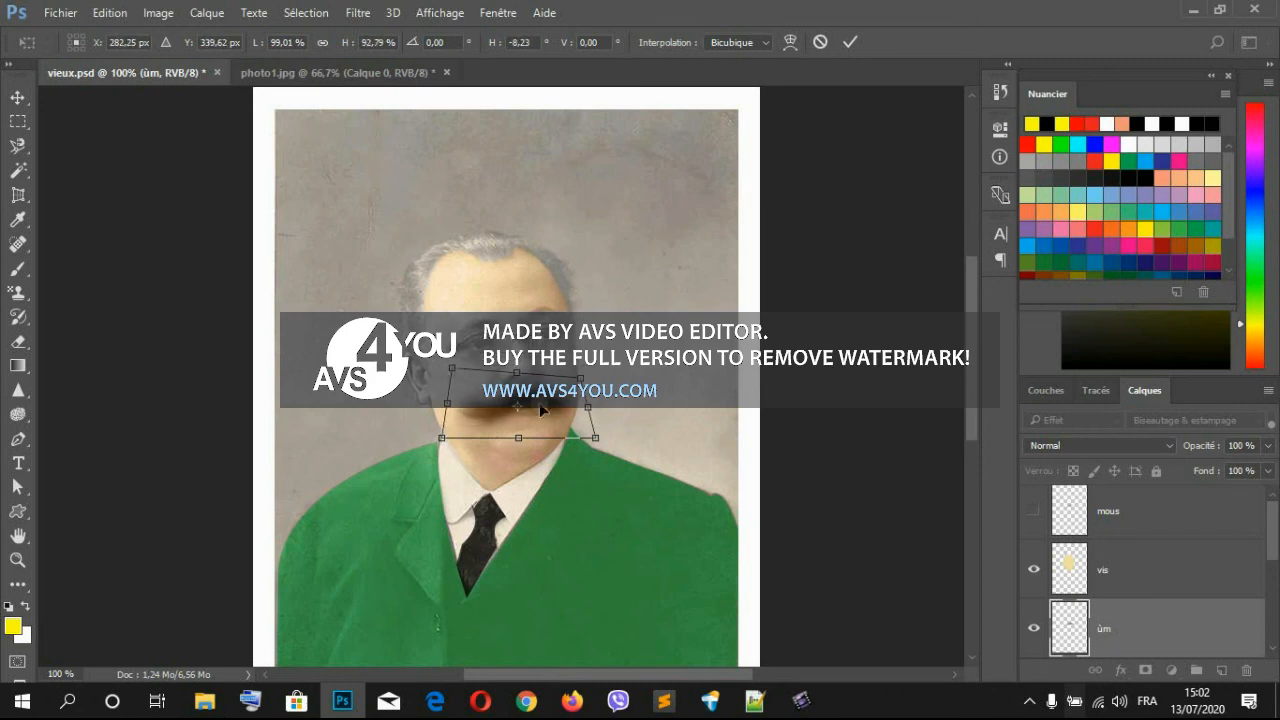
drag(596, 440, 603, 435)
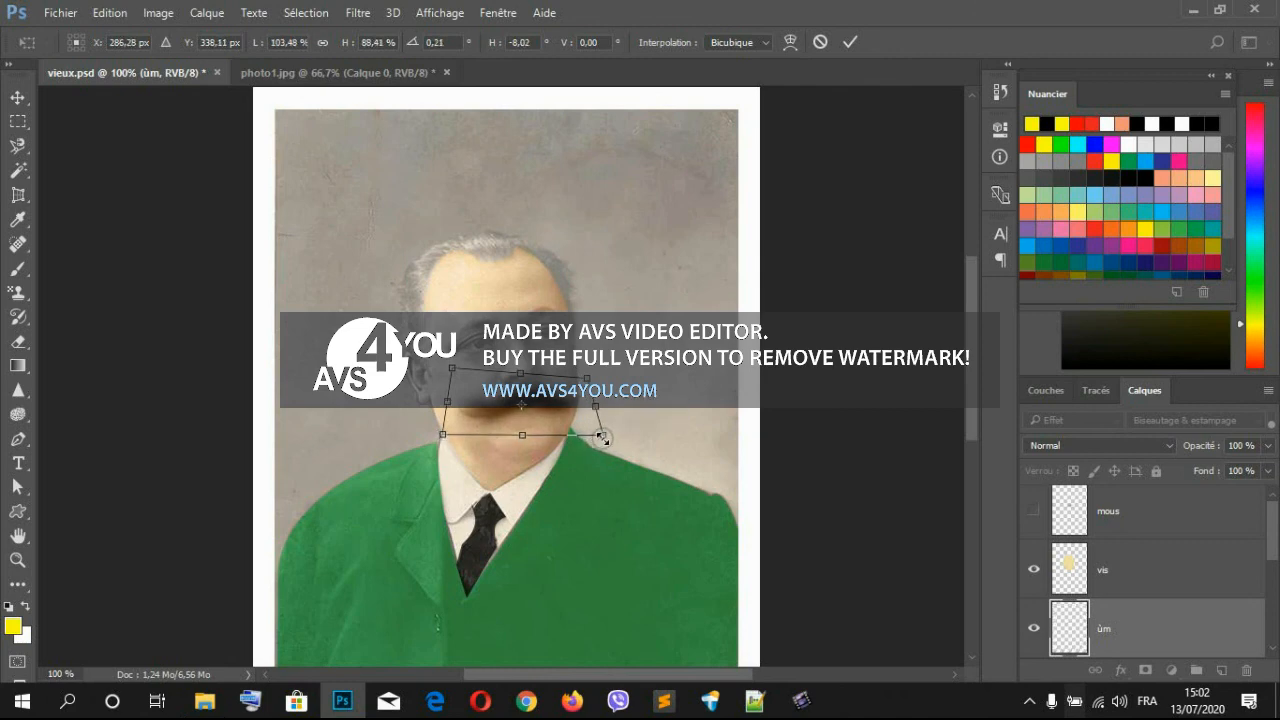
drag(449, 404, 441, 402)
key(Return)
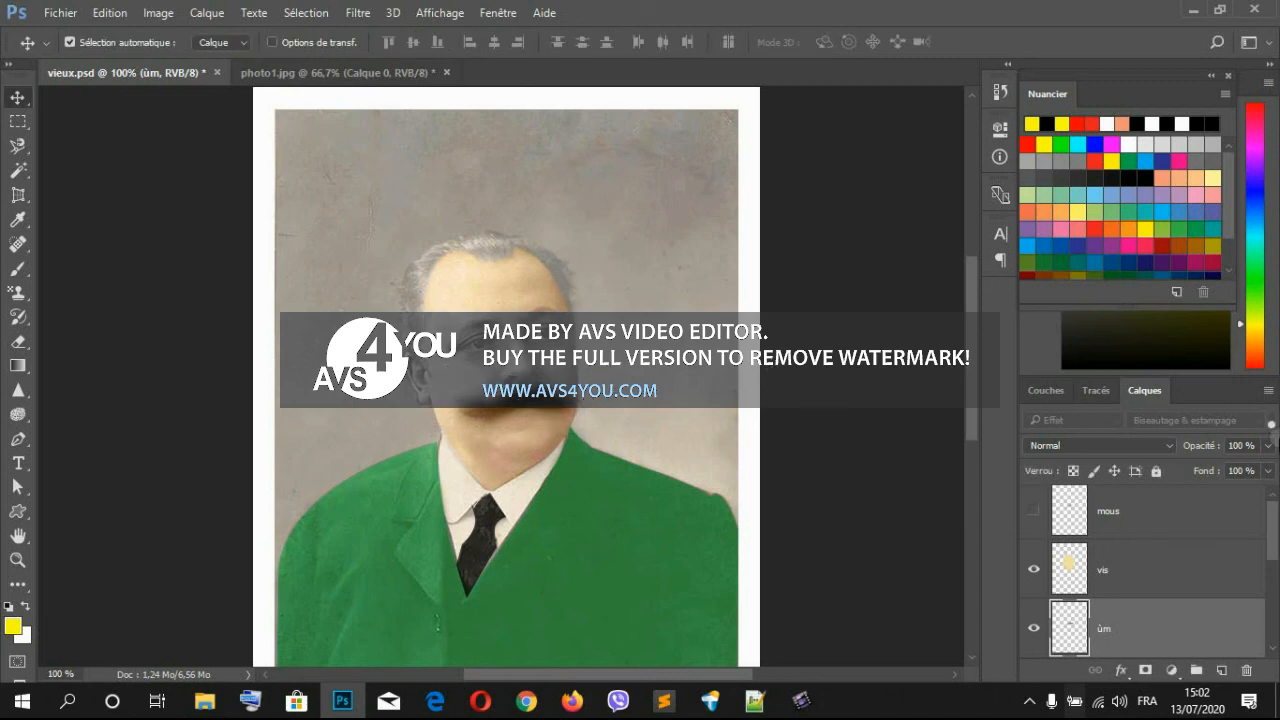
Step: Set the ùm layer's opacity to 78%, stretch the moustache's height to 107.58%, and nudge it down slightly
drag(1268, 451, 1229, 468)
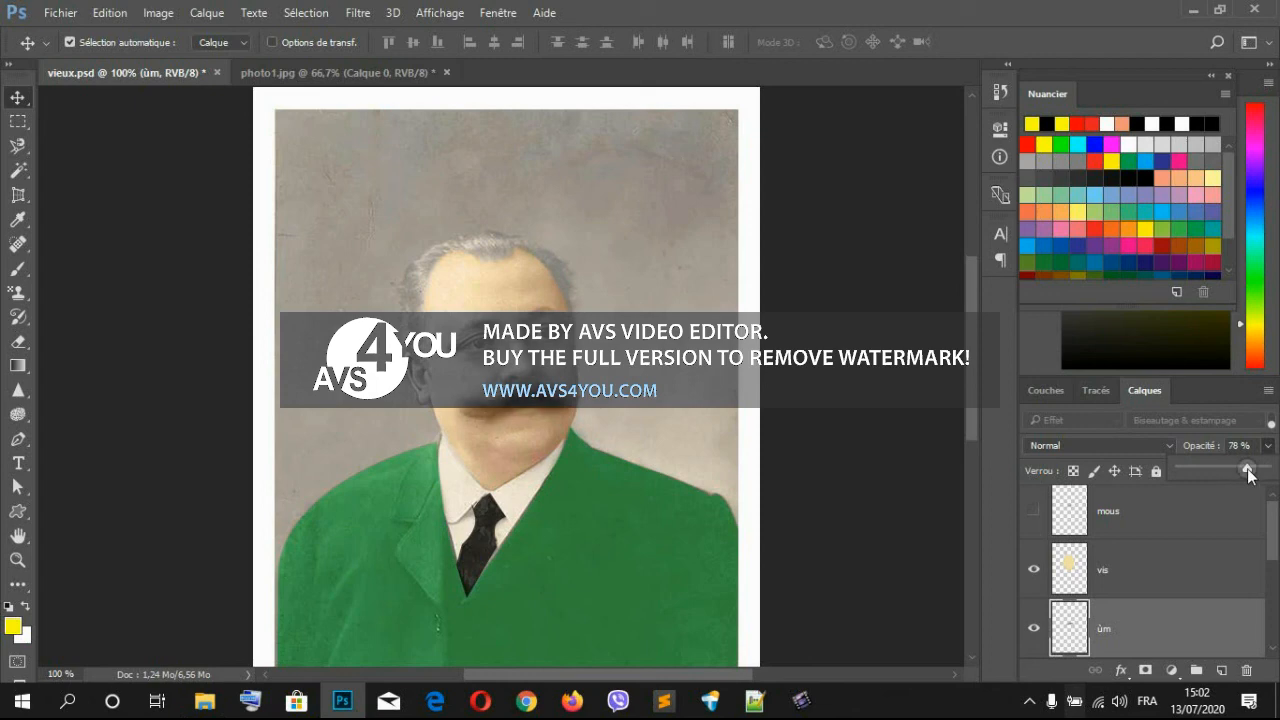
click(620, 403)
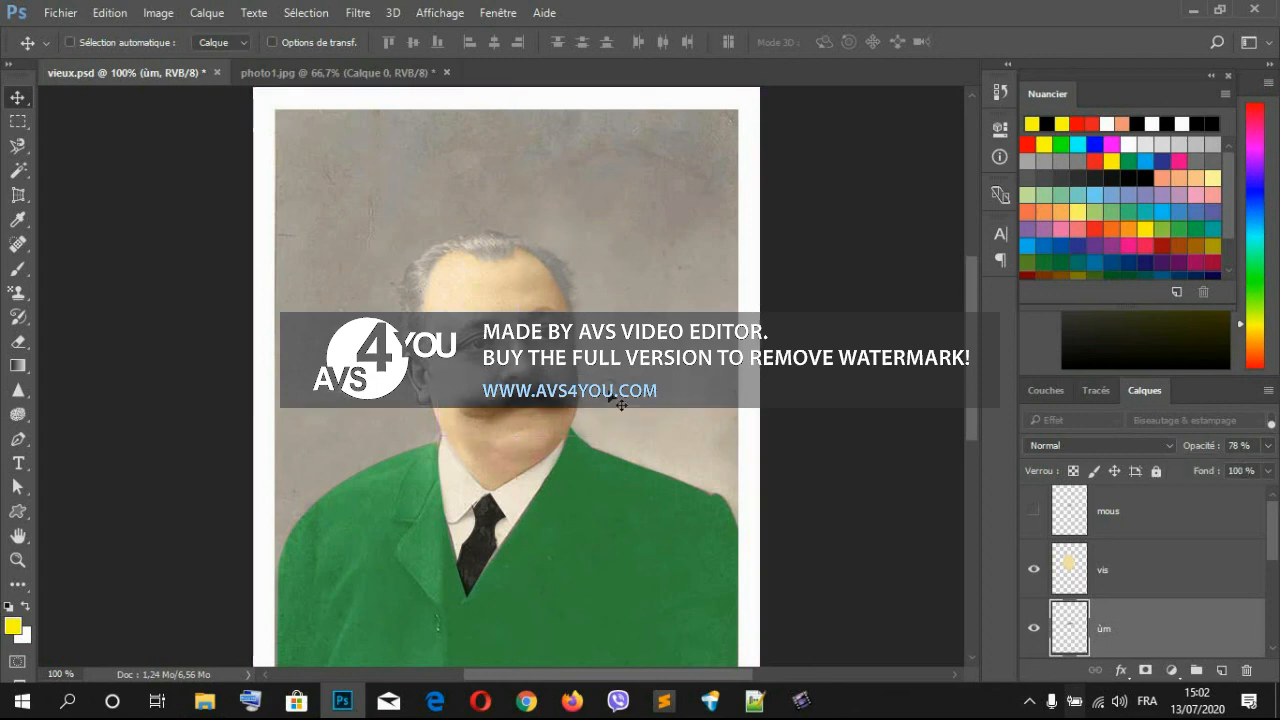
key(ctrl+t)
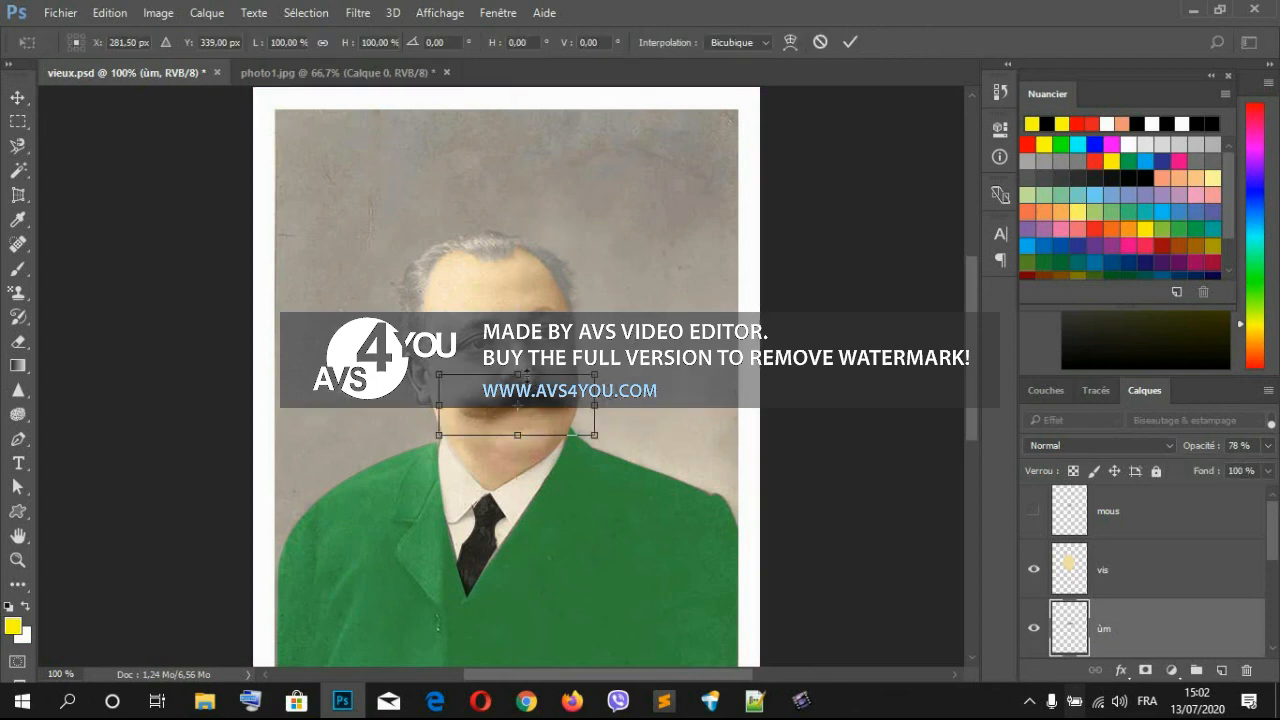
drag(517, 372, 513, 370)
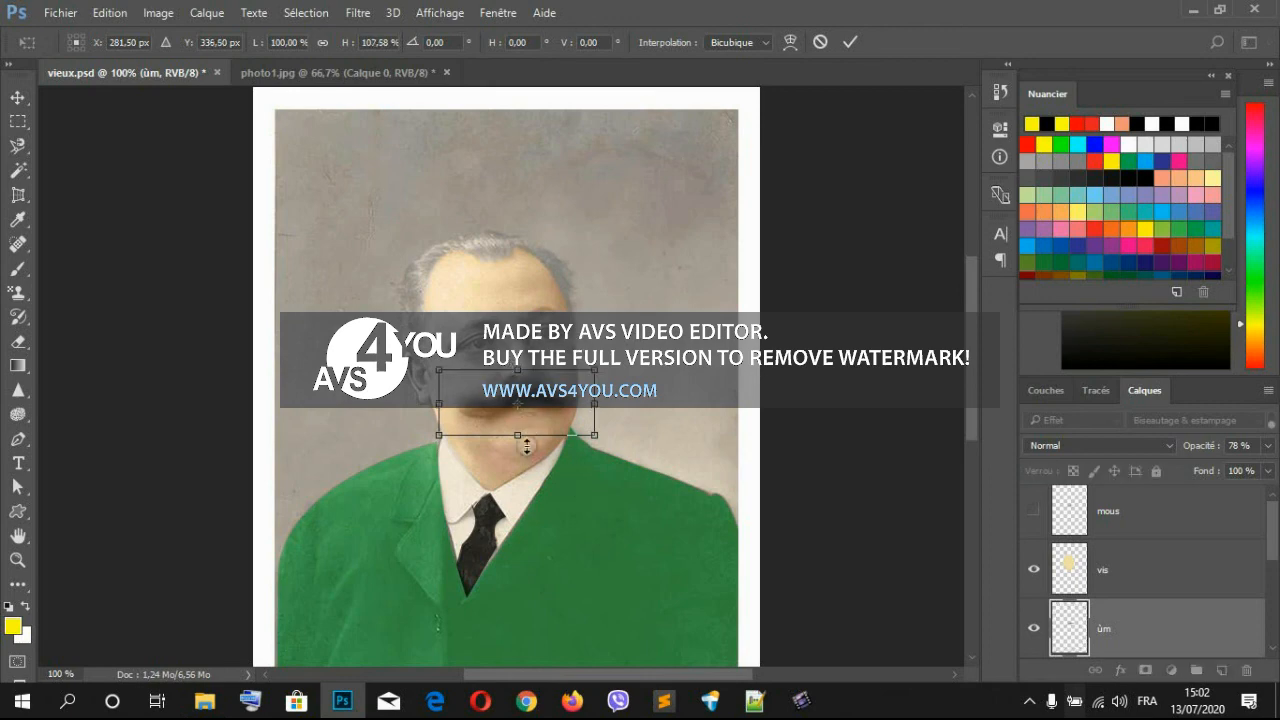
key(Down)
key(Down)
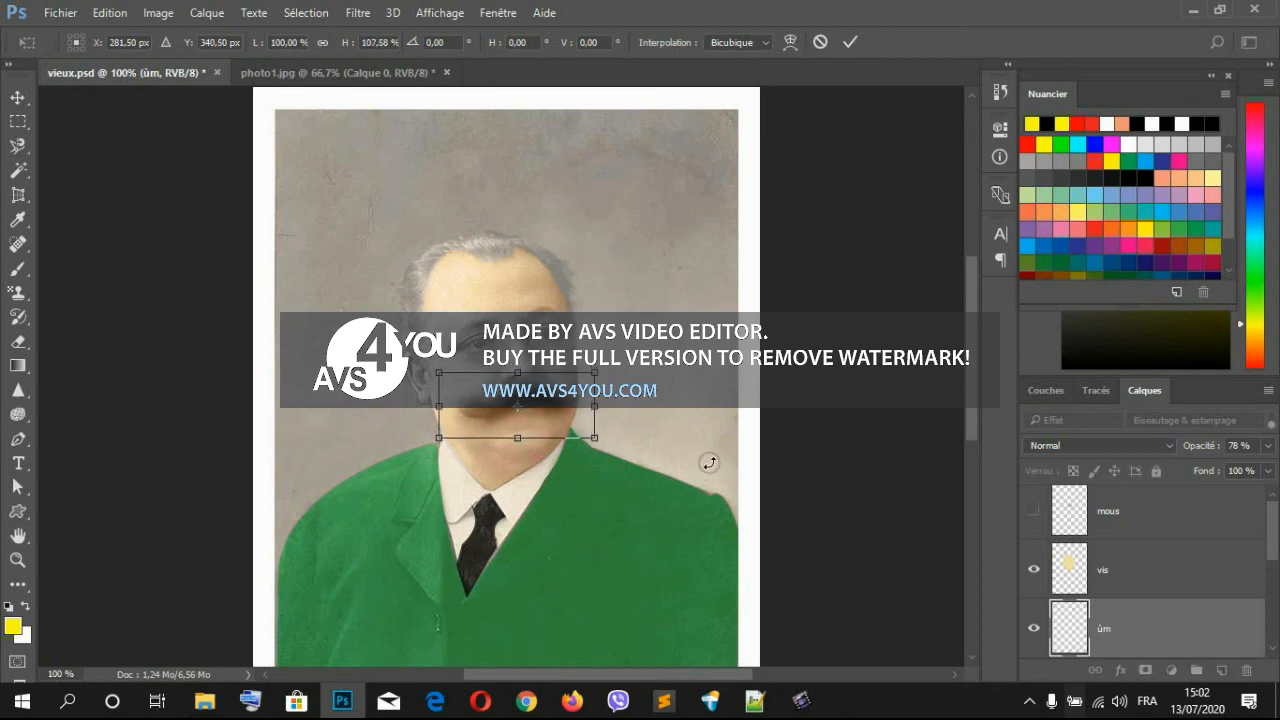
key(Return)
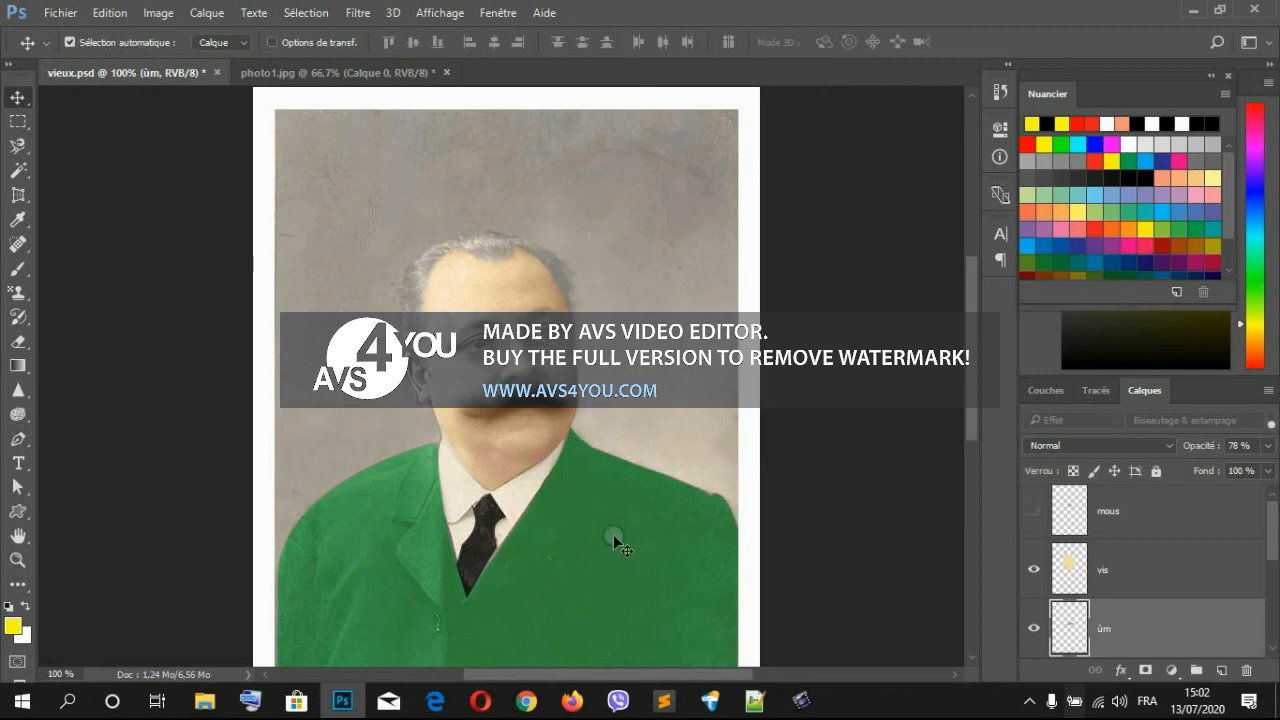
Step: Hide the ùm moustache layer and show the mous layer in its place
scroll(613, 532, down, 2)
scroll(652, 234, up, 4)
scroll(650, 234, down, 1)
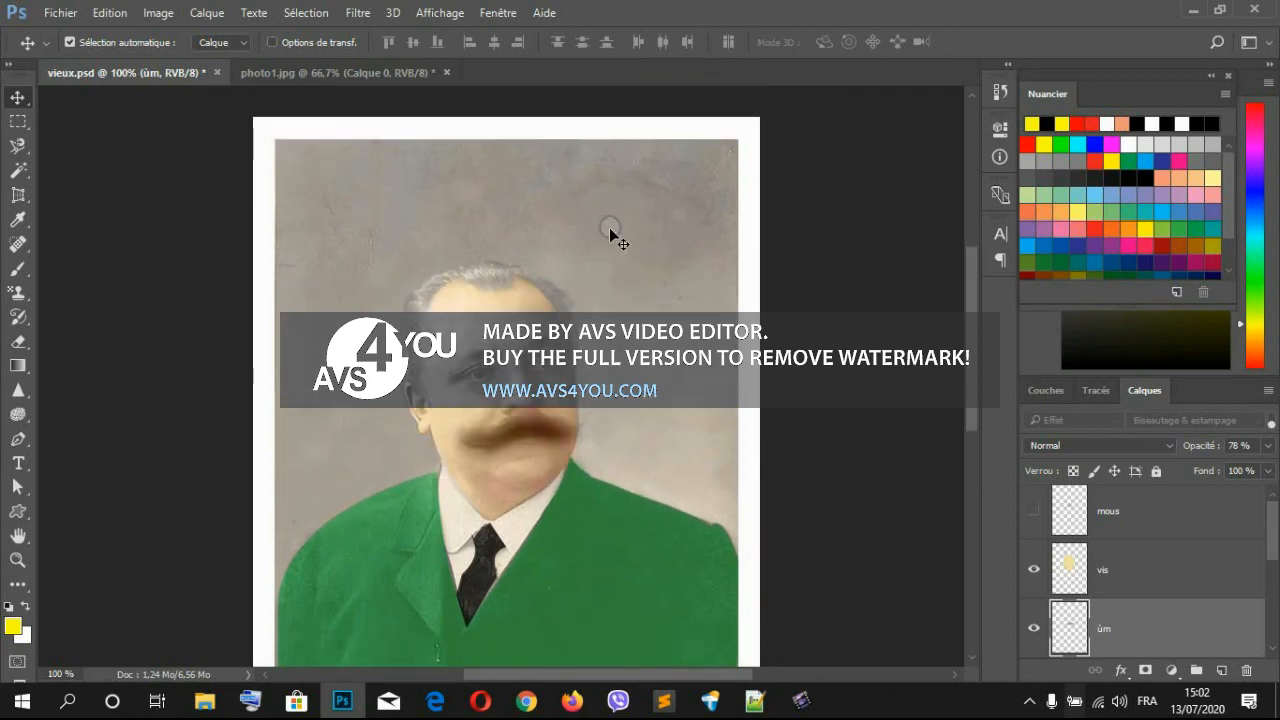
scroll(760, 312, down, 2)
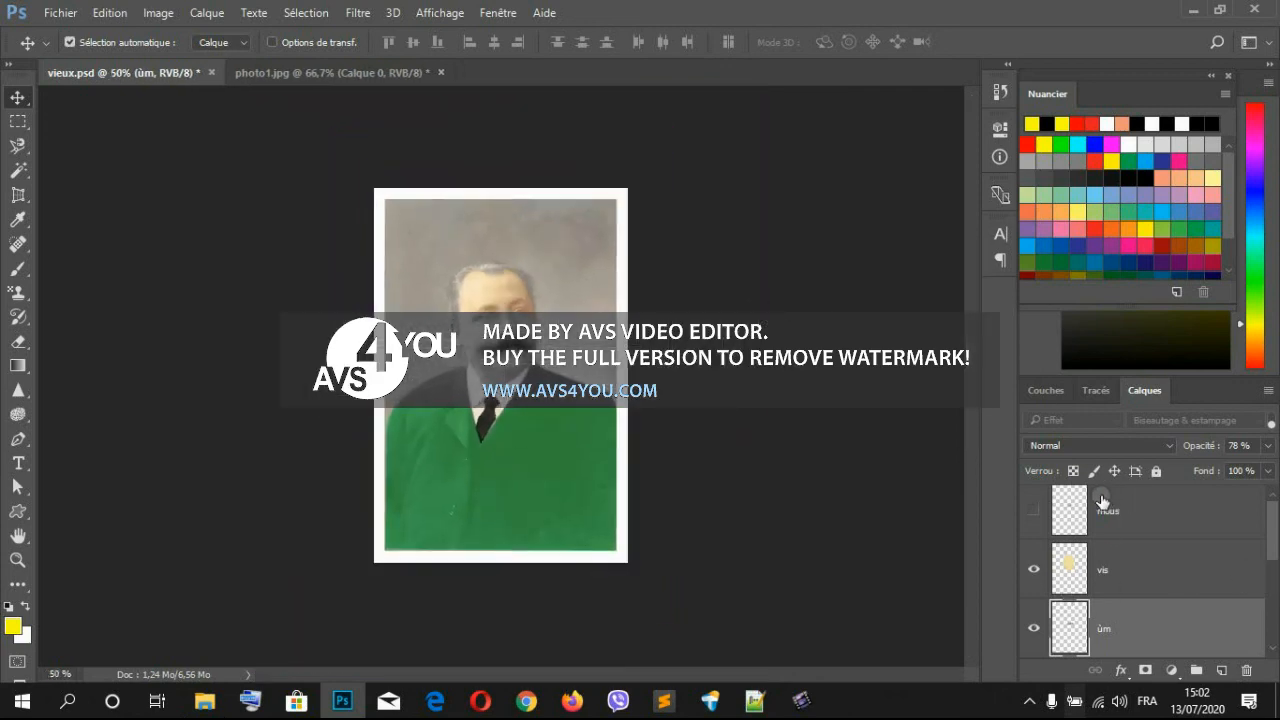
click(1031, 631)
click(1034, 511)
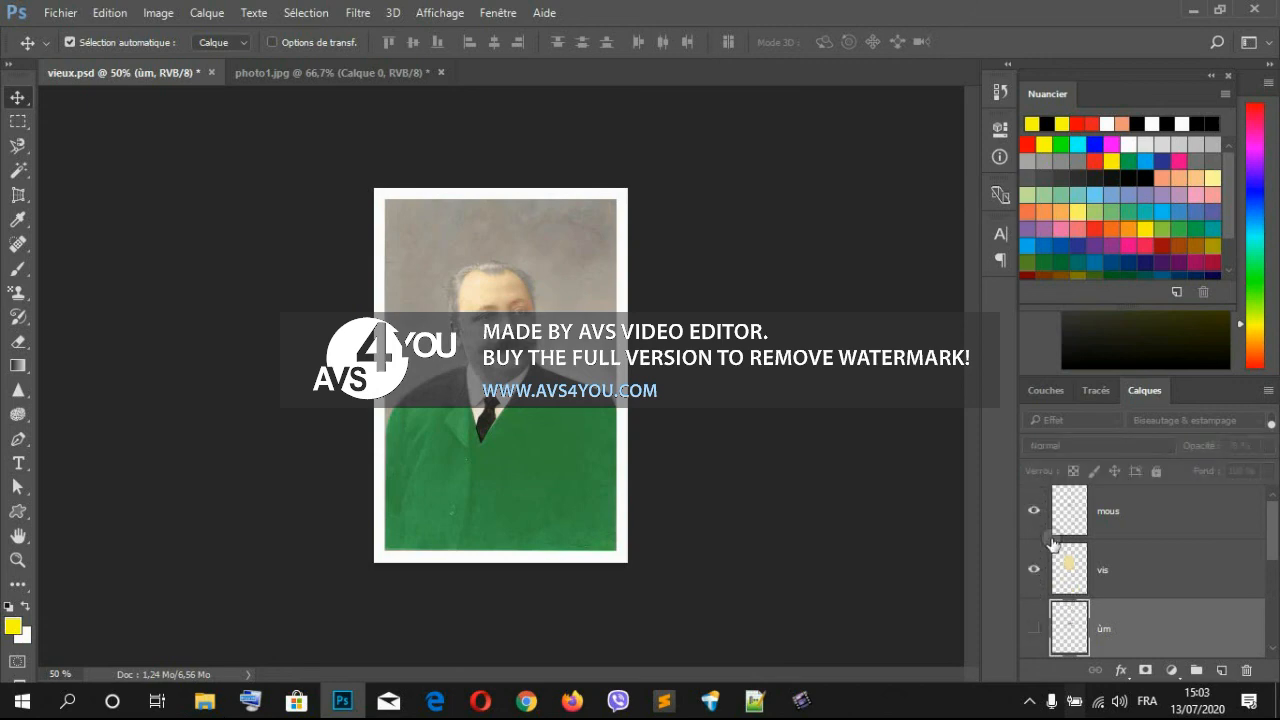
Step: Show the purple veste jacket layer and hide the green ve layer
scroll(1050, 545, down, 3)
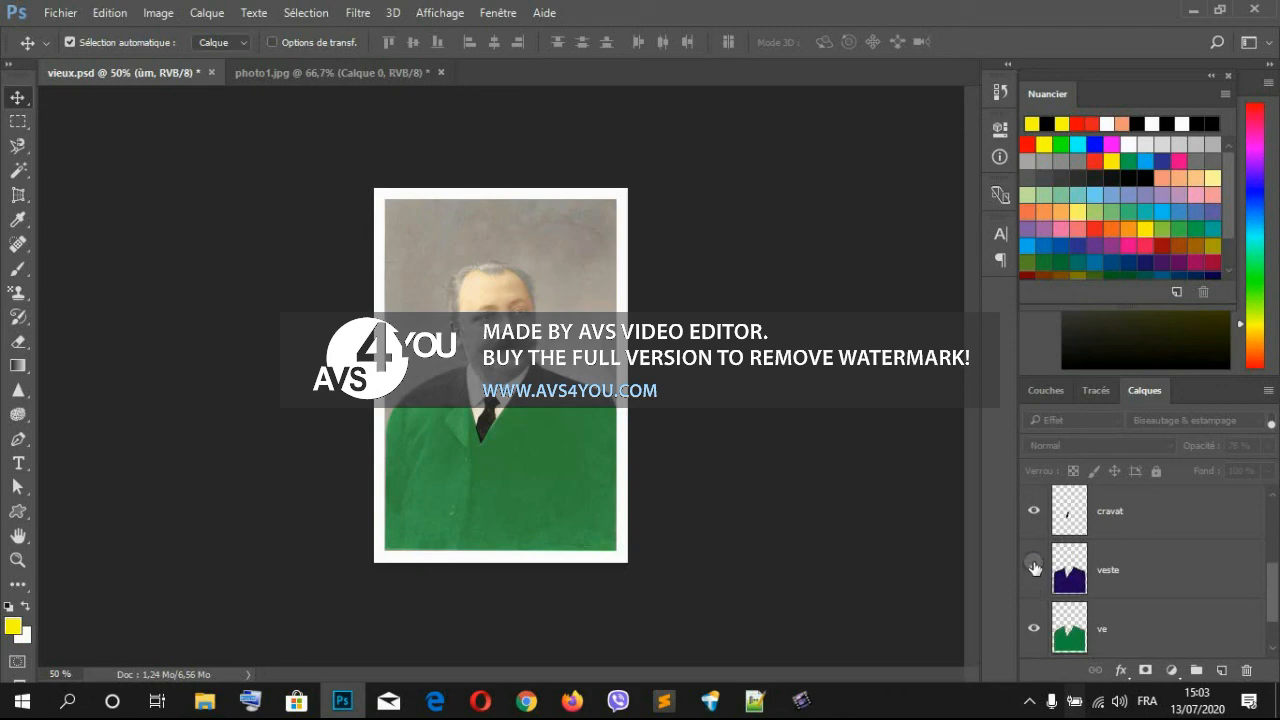
click(1034, 568)
click(1035, 628)
scroll(1038, 628, up, 1)
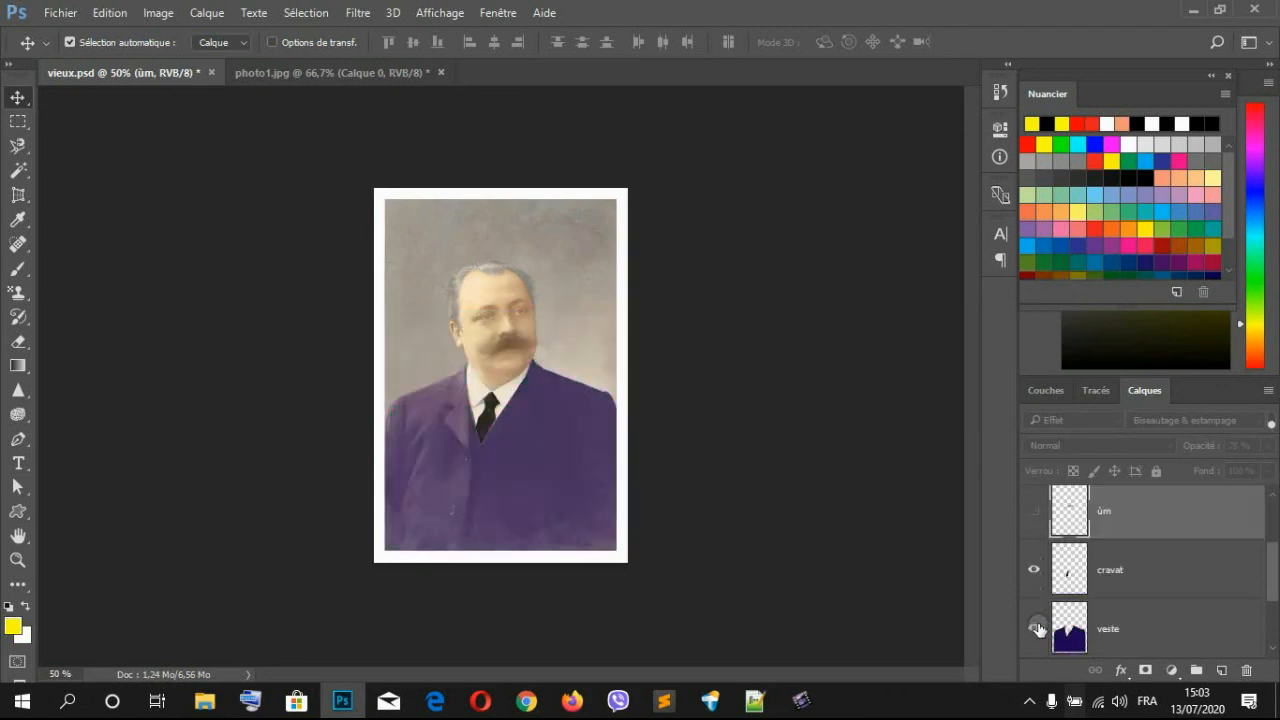
scroll(1037, 628, up, 2)
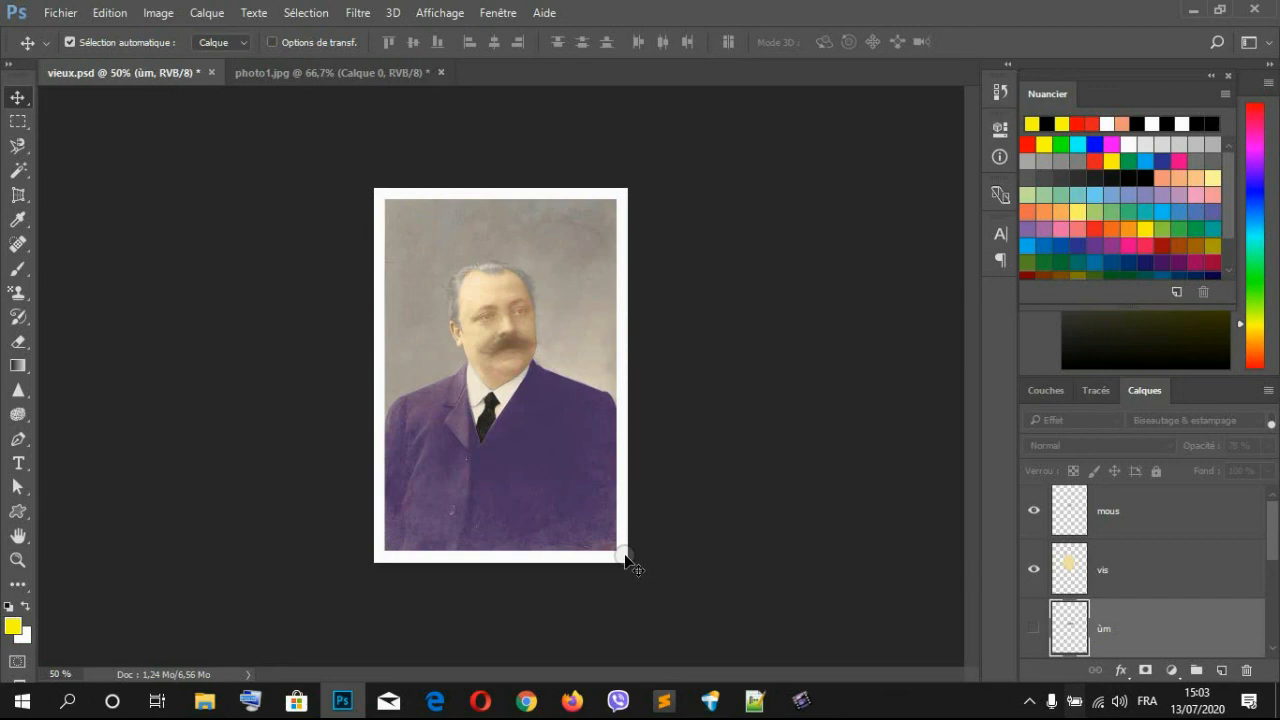
click(1027, 706)
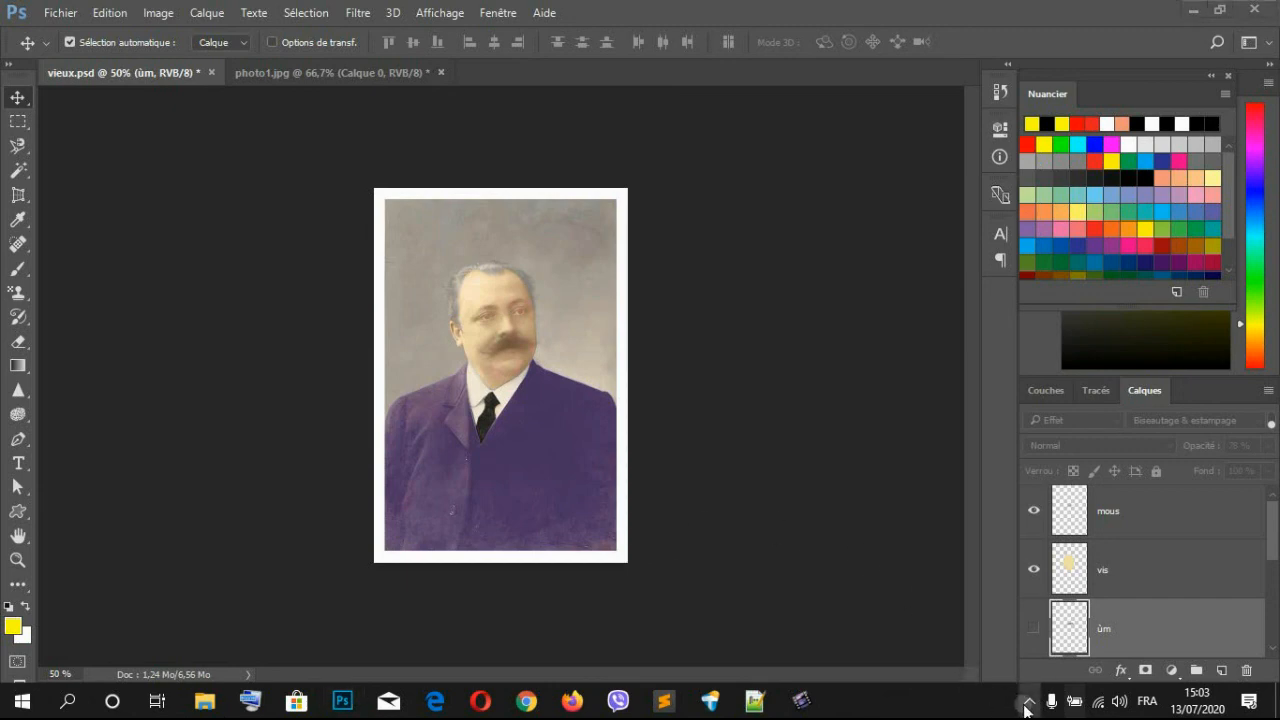